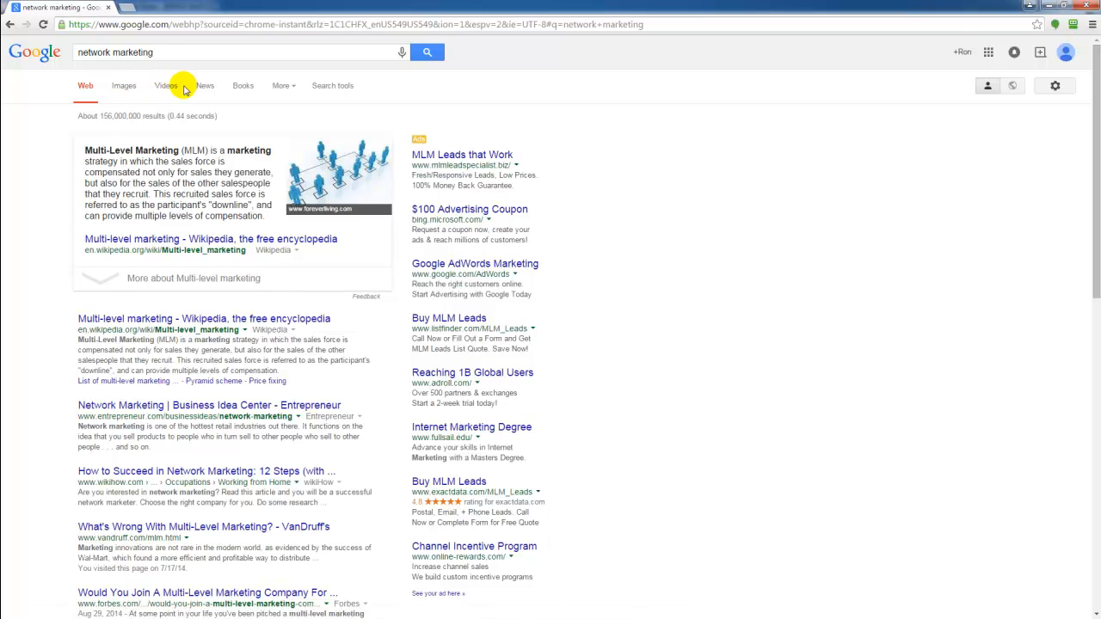
- Run an advanced image search for network marketing with usage rights "free to use, share or modify, even commercially"
click(124, 87)
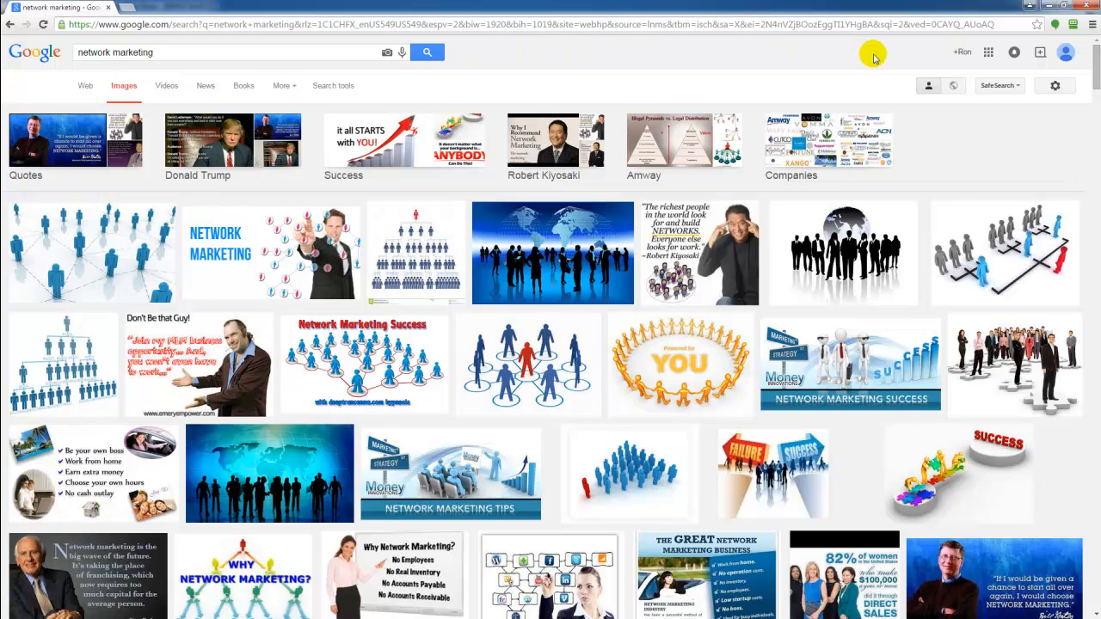
click(1054, 87)
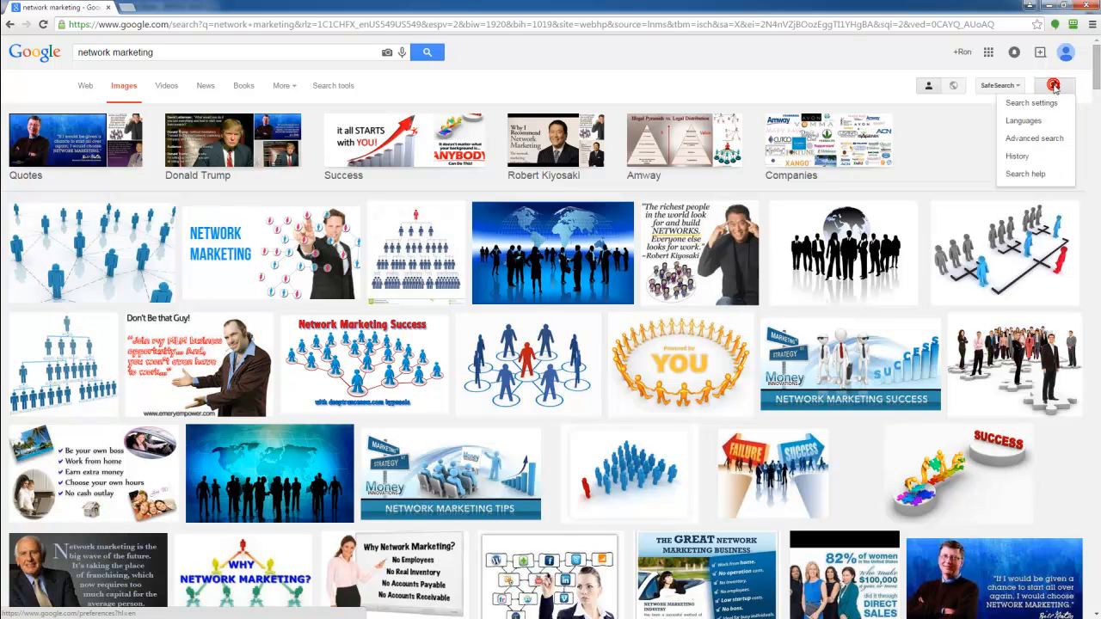
click(1035, 137)
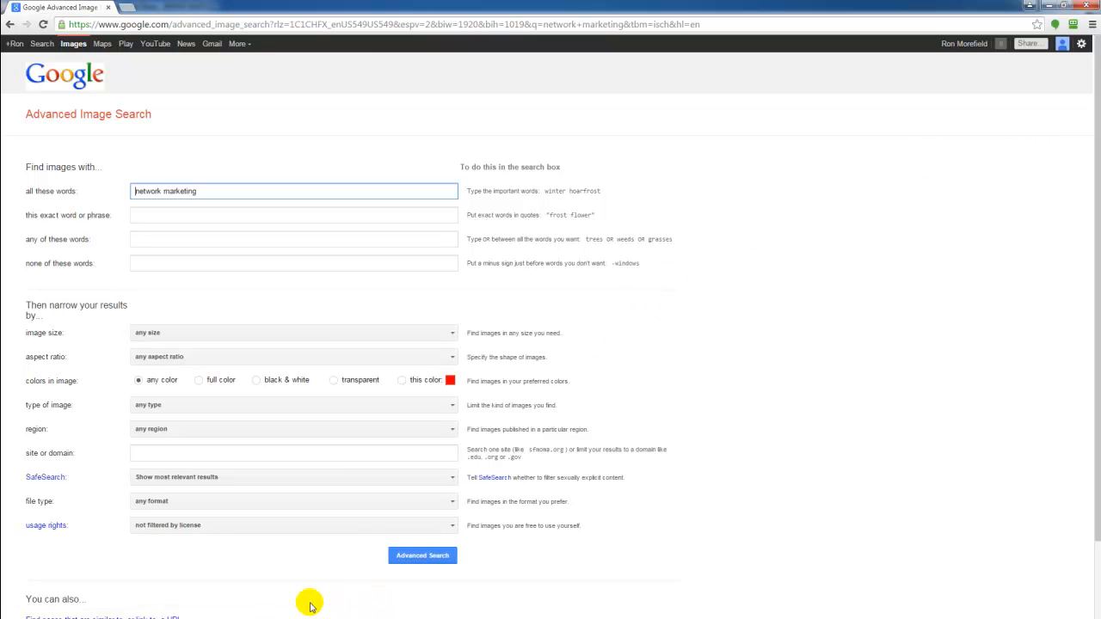
click(215, 528)
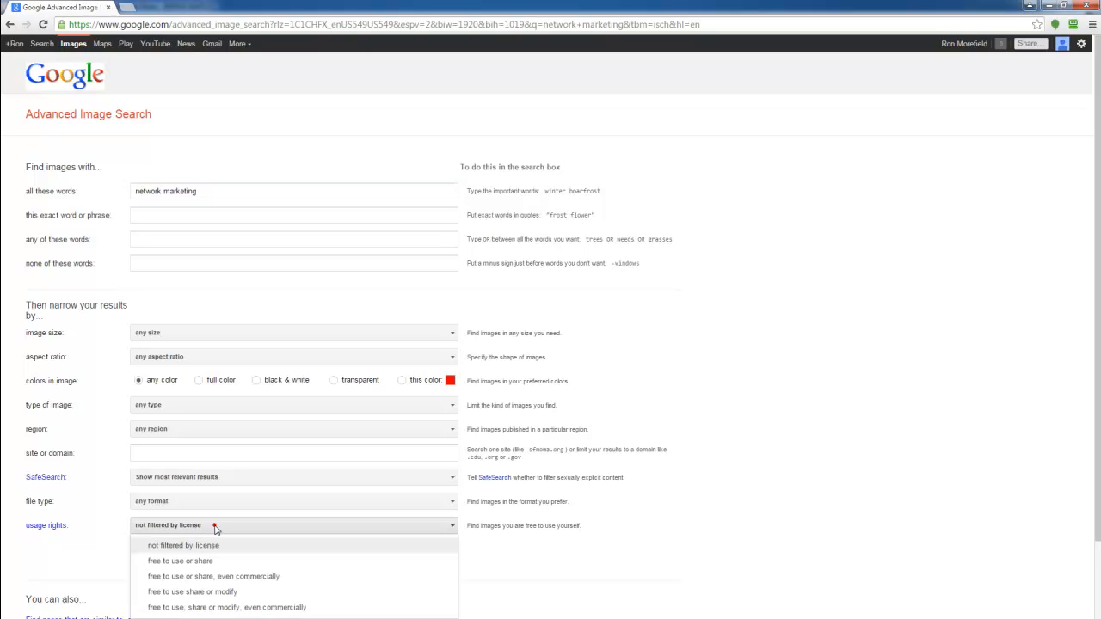
click(224, 607)
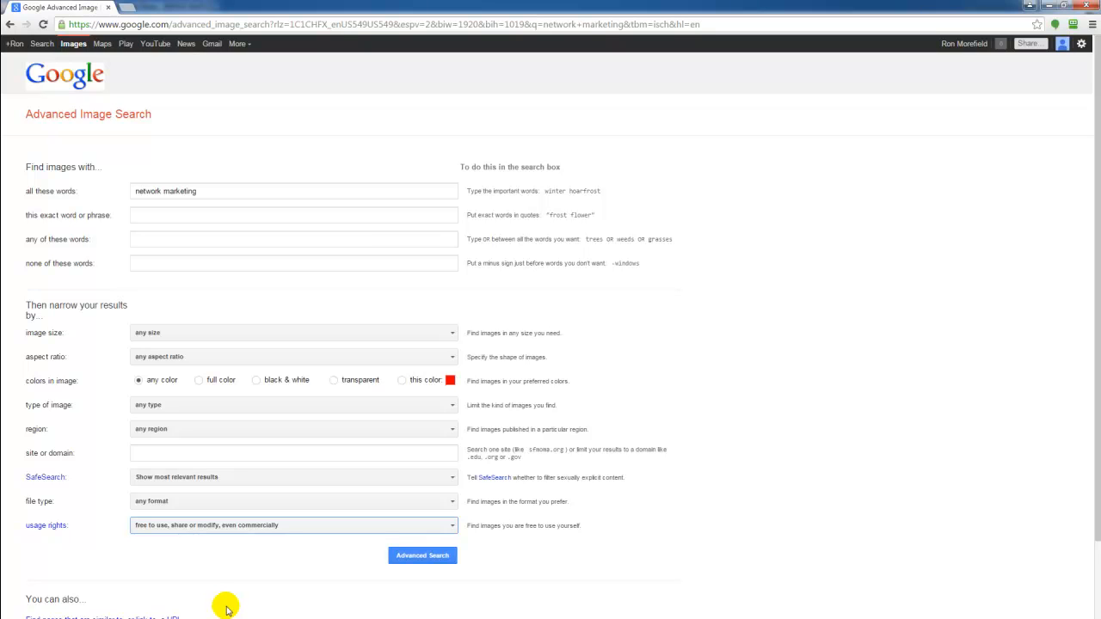
click(424, 555)
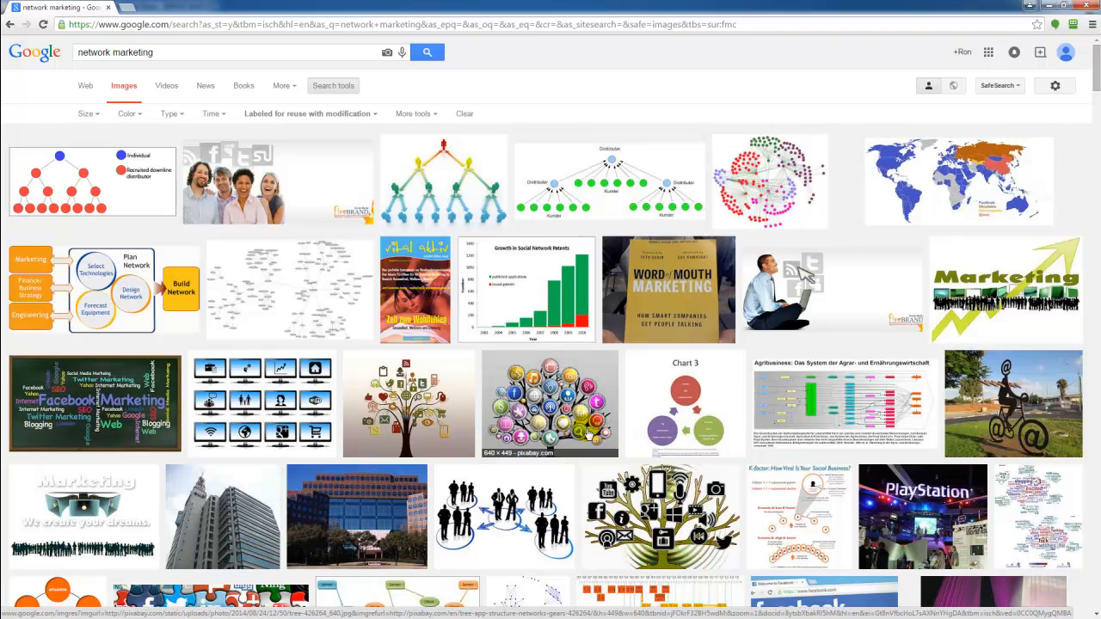
- Open the pixabay tree illustration with the colourful app icons from the image results and copy the image
click(566, 422)
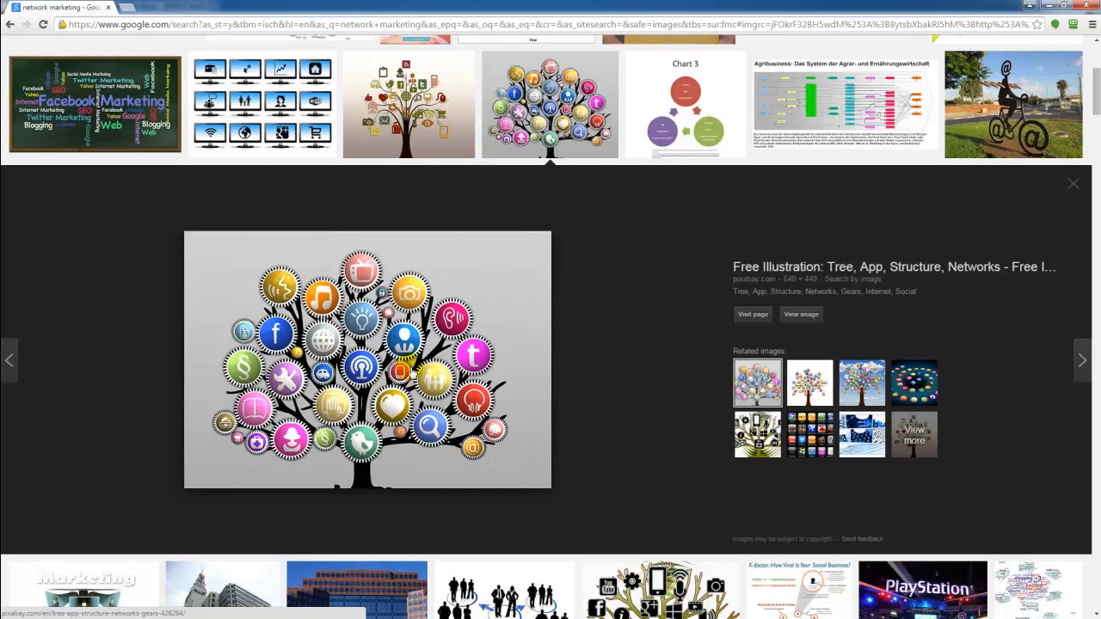
right_click(405, 368)
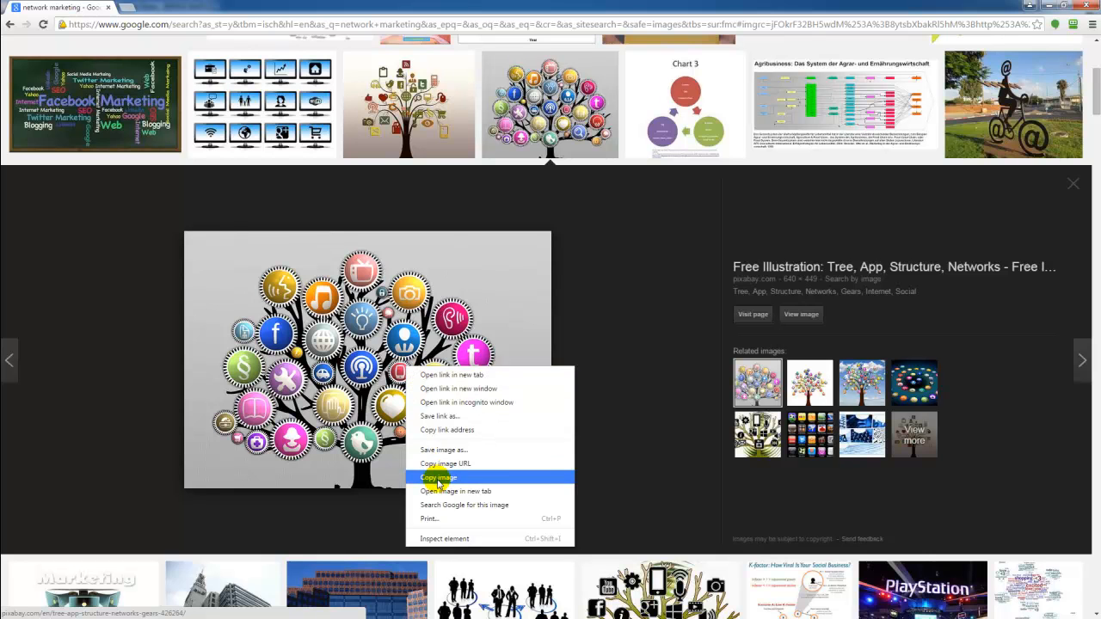
click(438, 478)
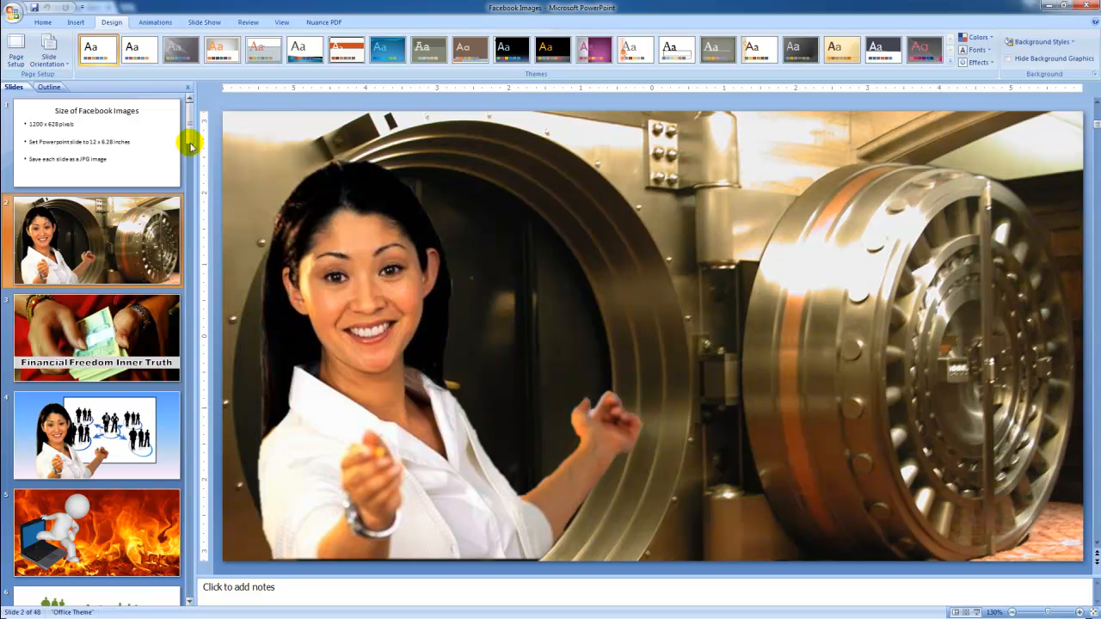
- Switch to PowerPoint and add a slide with the Blank layout after the last slide of the Facebook Images presentation
drag(190, 342, 195, 599)
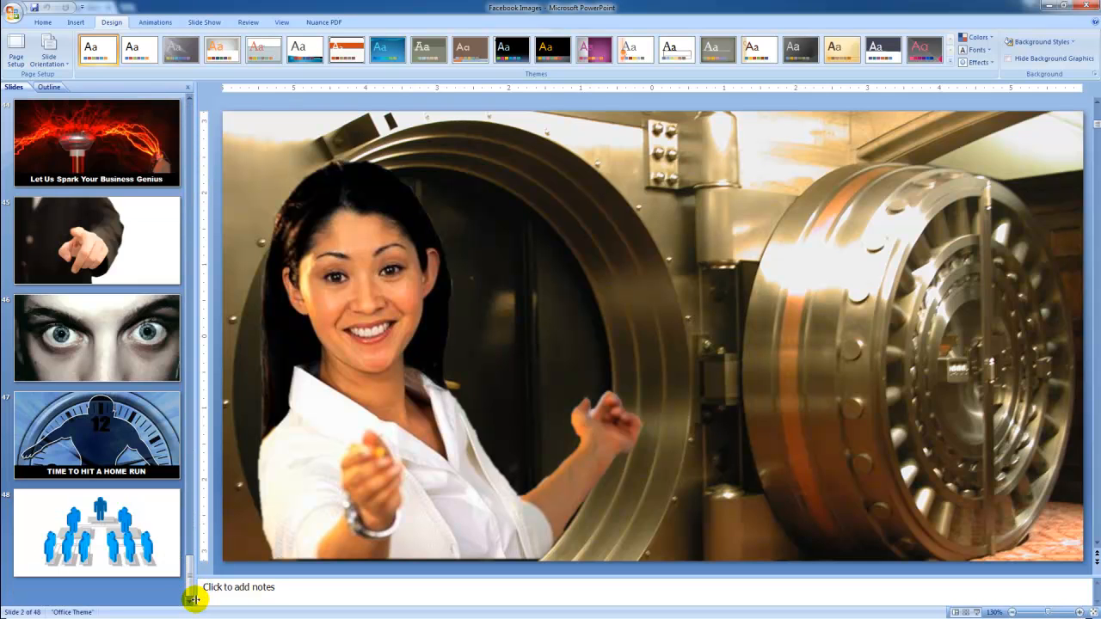
click(167, 553)
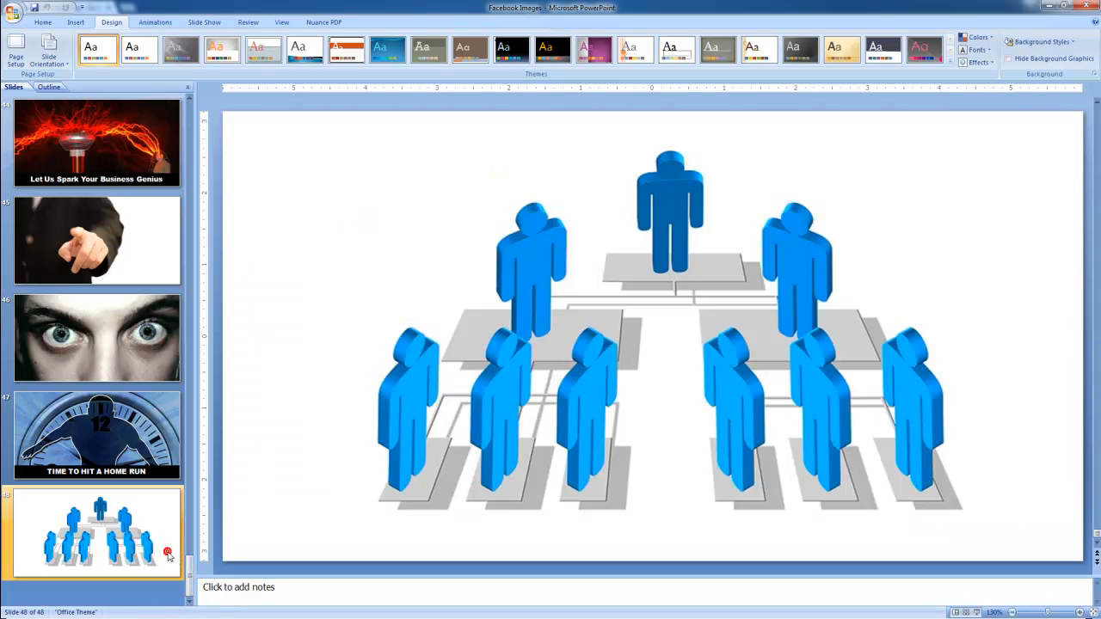
click(43, 23)
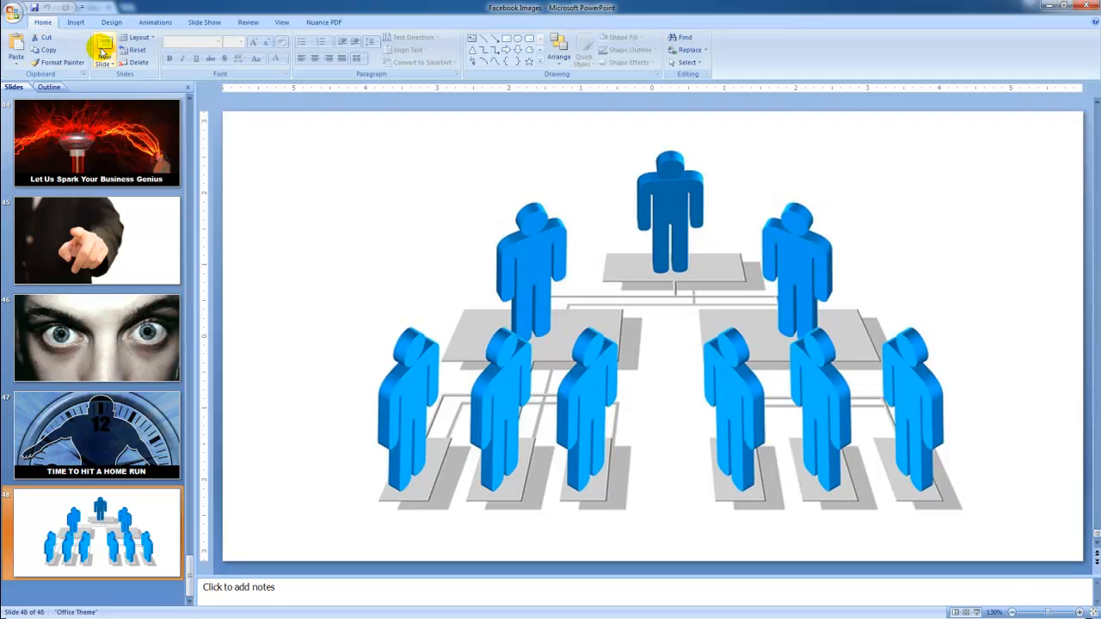
click(105, 62)
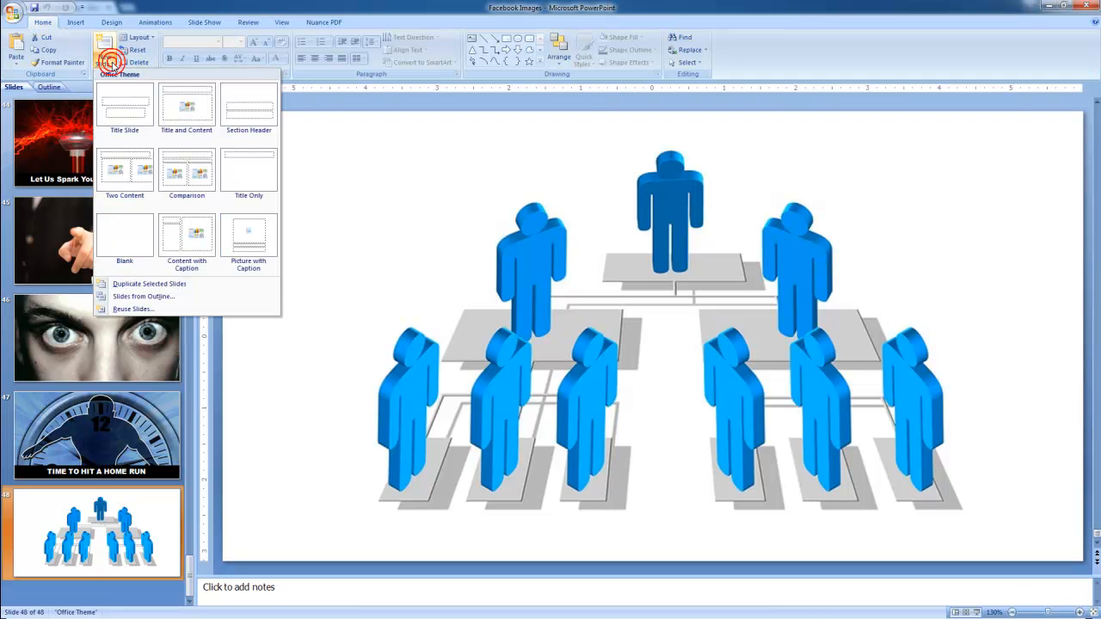
click(126, 244)
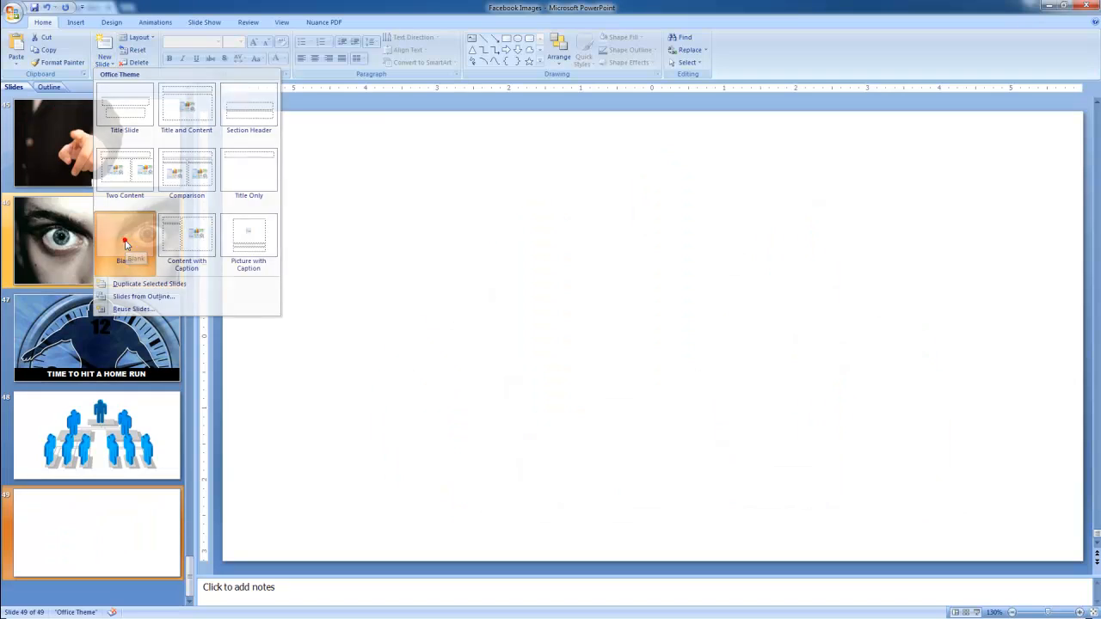
- Paste the tree image on the blank slide, align it with the slide's upper-left corner and enlarge it to the full slide width
click(369, 270)
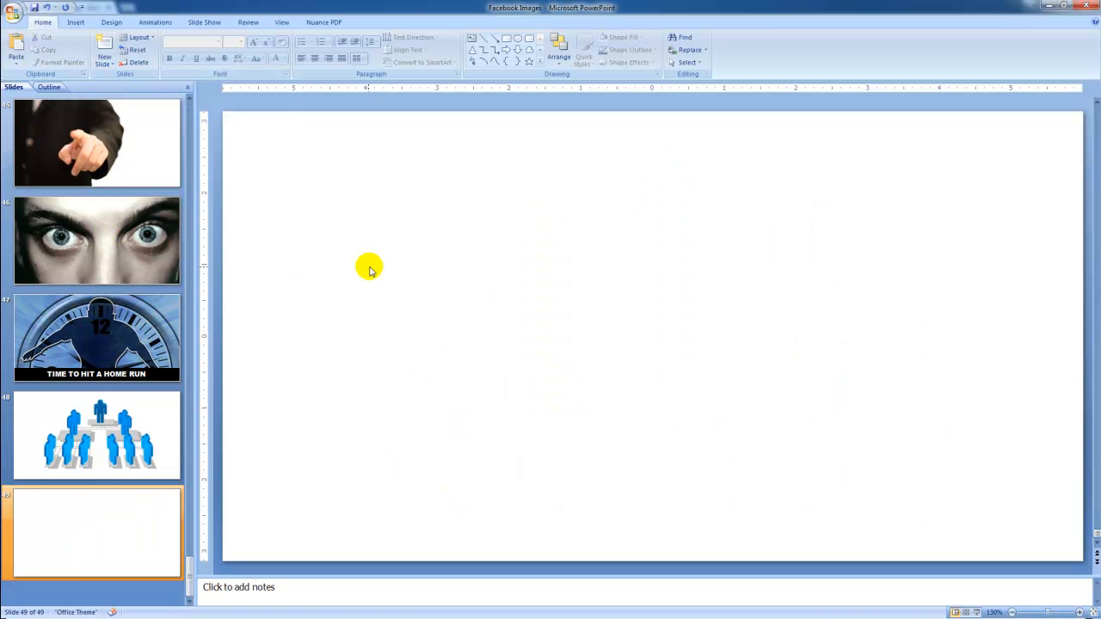
key(ctrl+v)
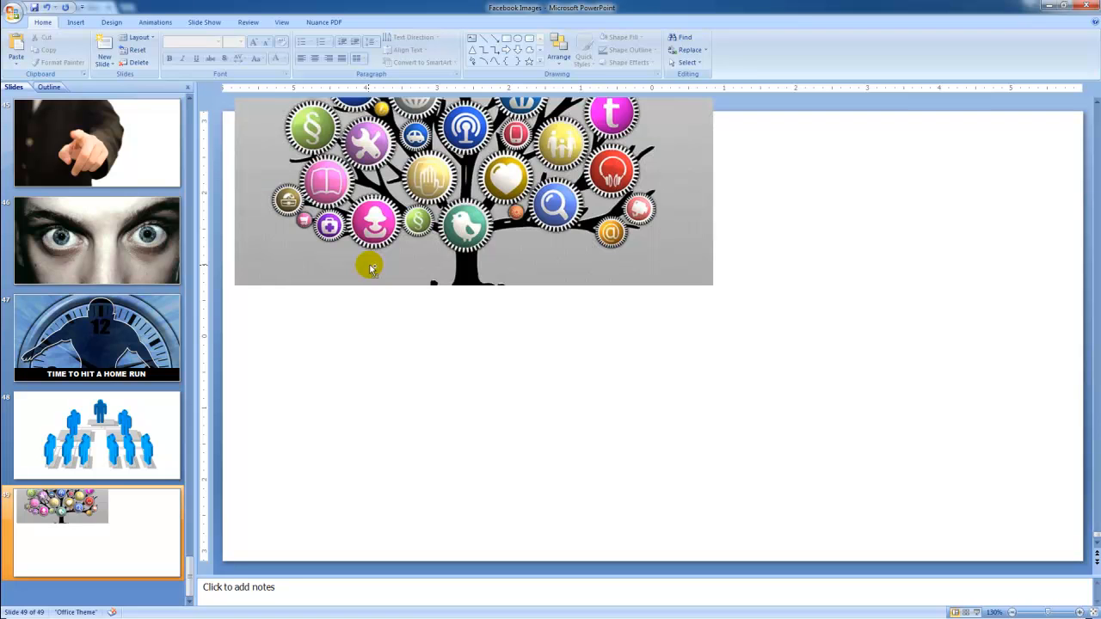
drag(402, 242, 400, 405)
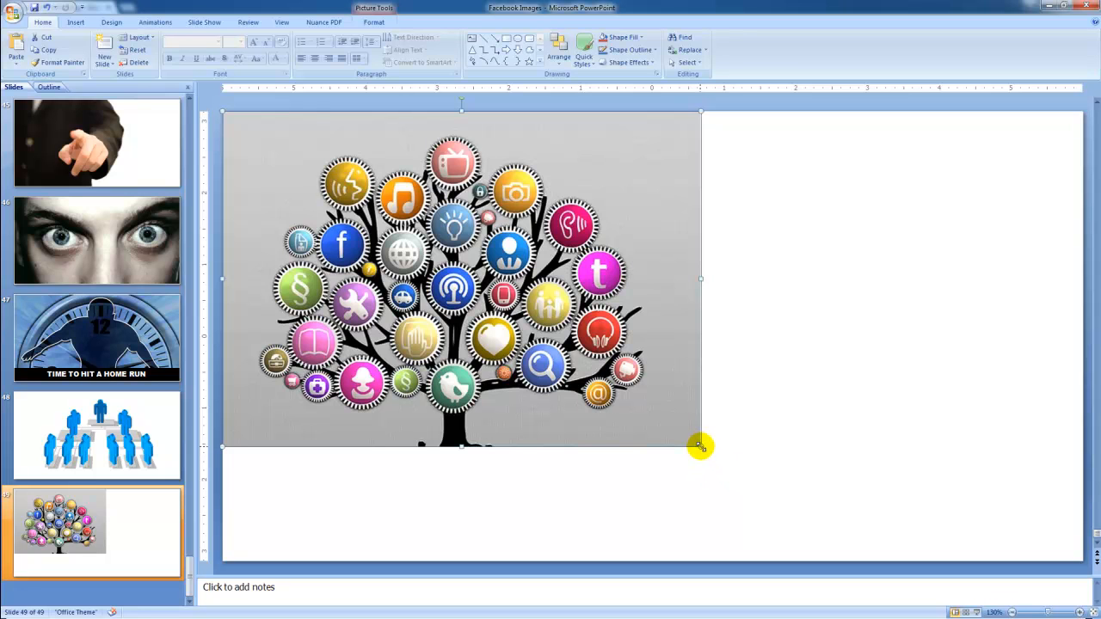
drag(700, 445, 1083, 511)
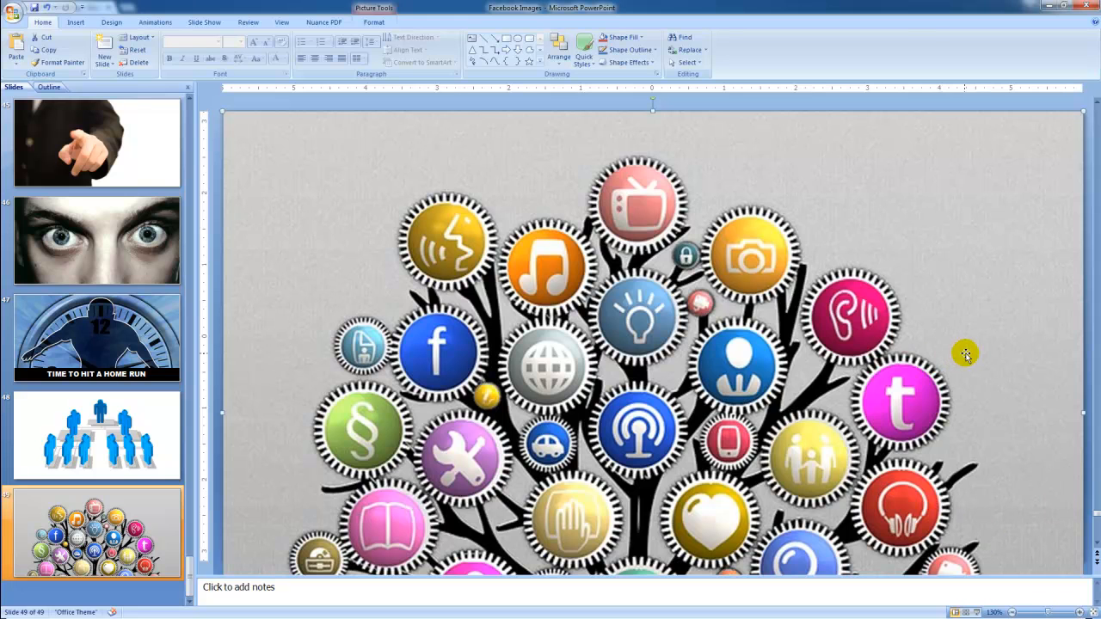
- Compress the tree picture vertically so its lower edge meets the slide's lower edge
scroll(952, 353, down, 3)
scroll(966, 354, down, 2)
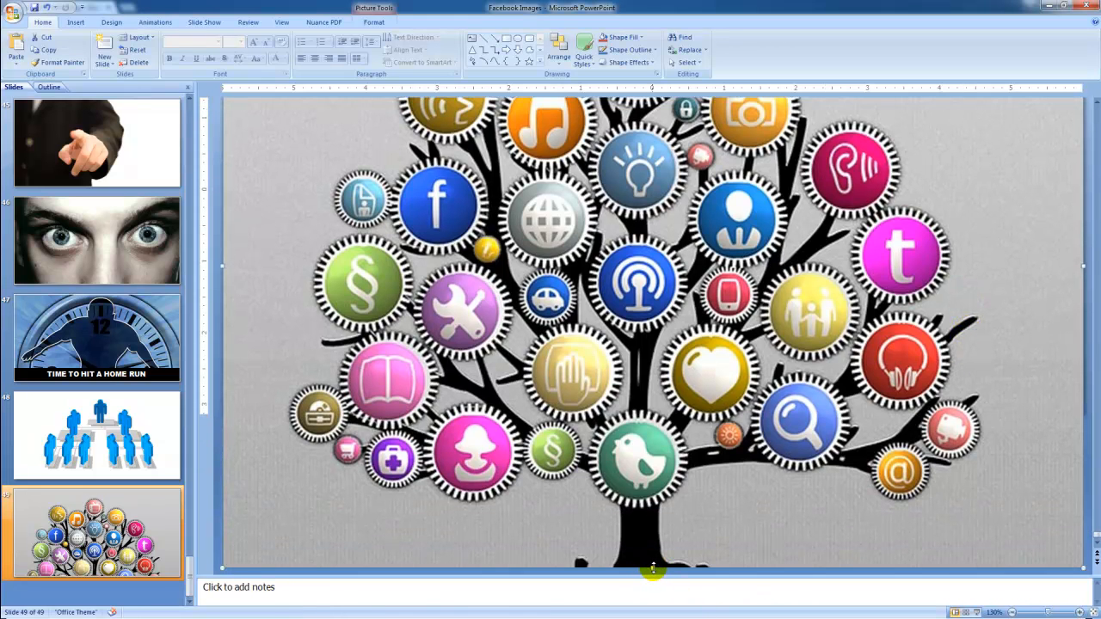
drag(652, 567, 660, 451)
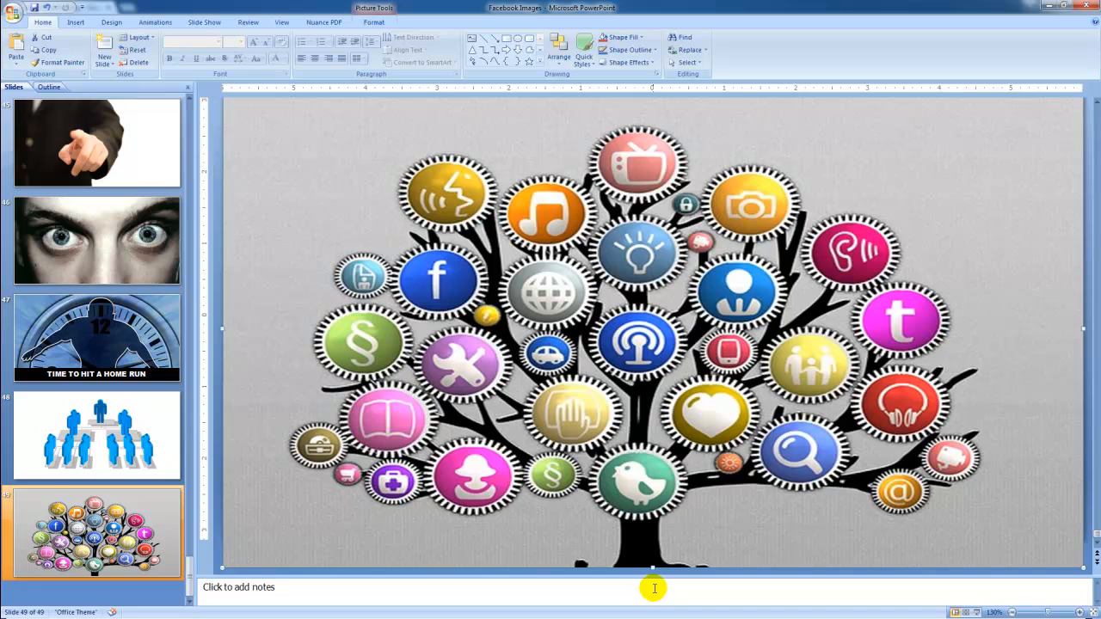
drag(652, 567, 670, 490)
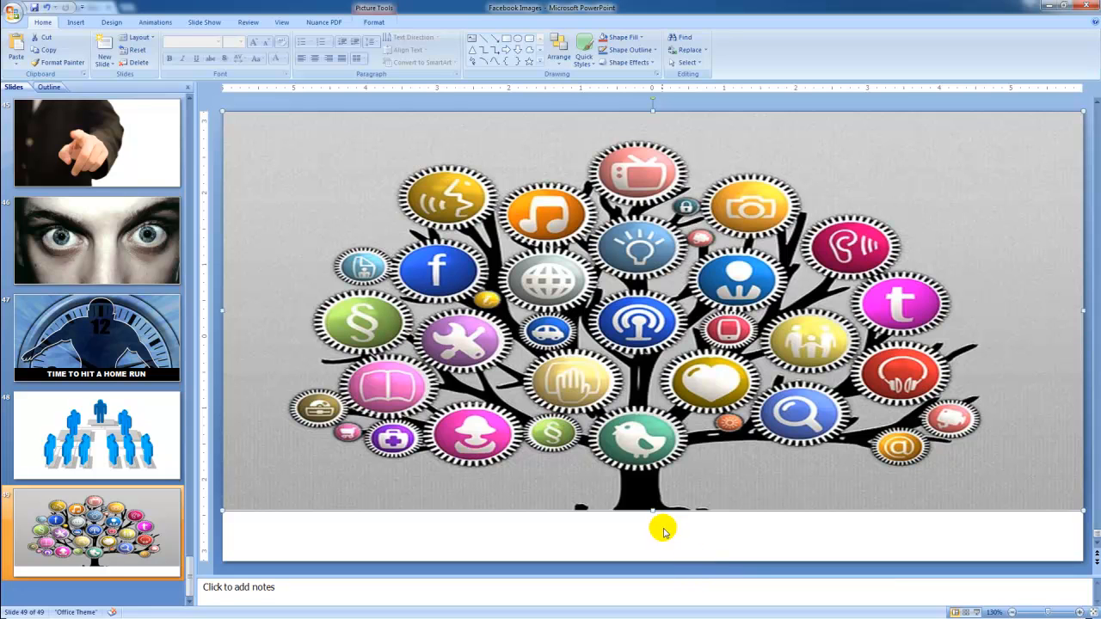
drag(652, 510, 655, 561)
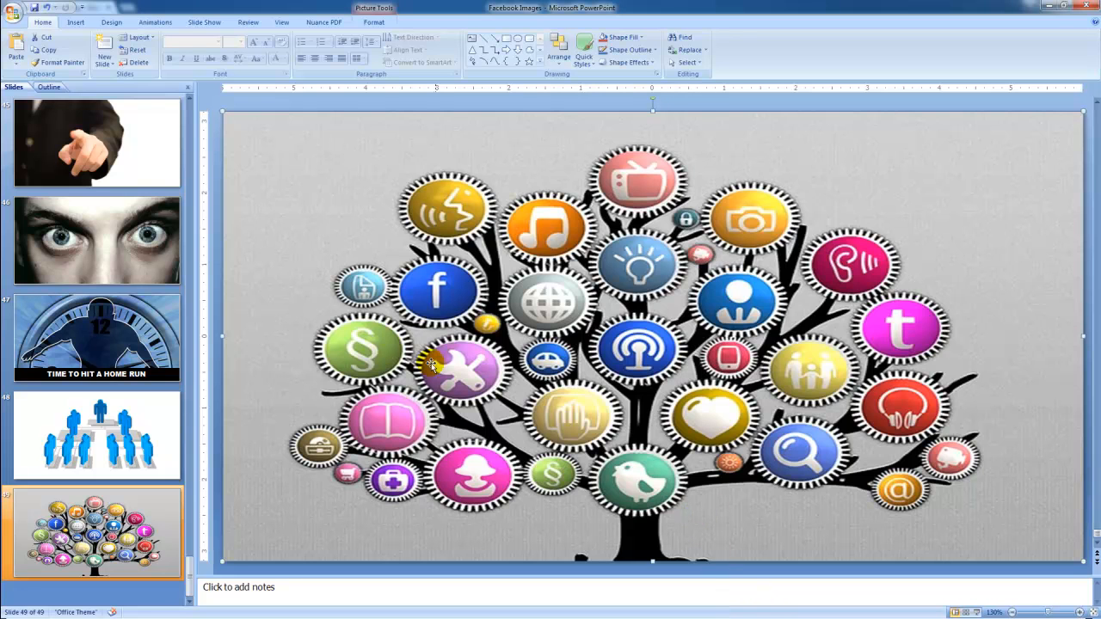
- Copy the black "TIME TO HIT A HOME RUN" caption bar onto the tree slide and shorten the picture to end at the bar
click(138, 334)
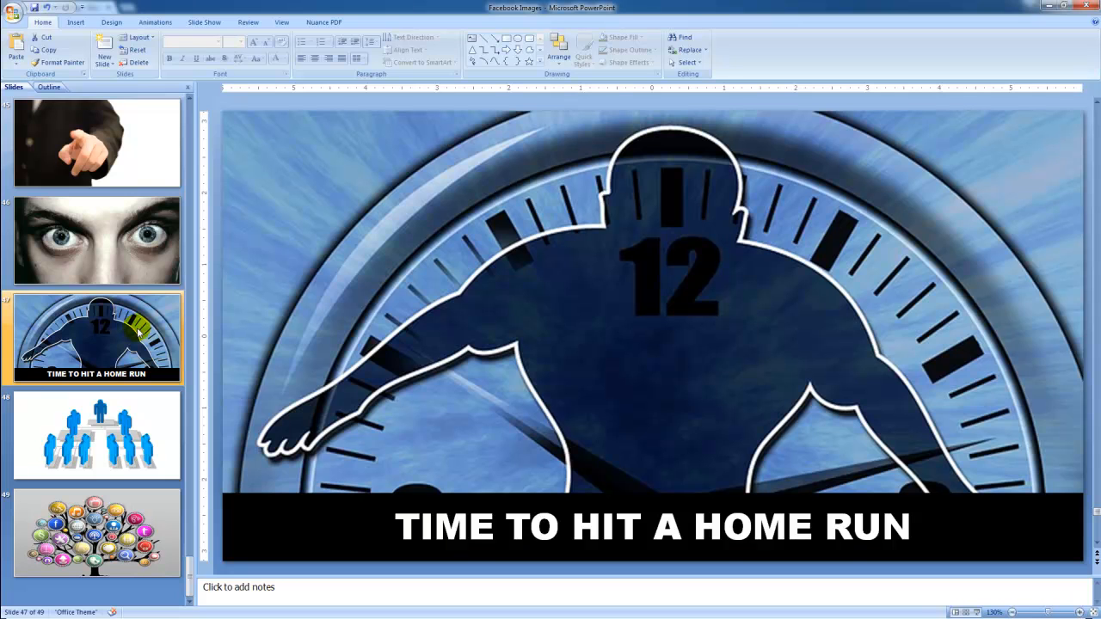
click(280, 543)
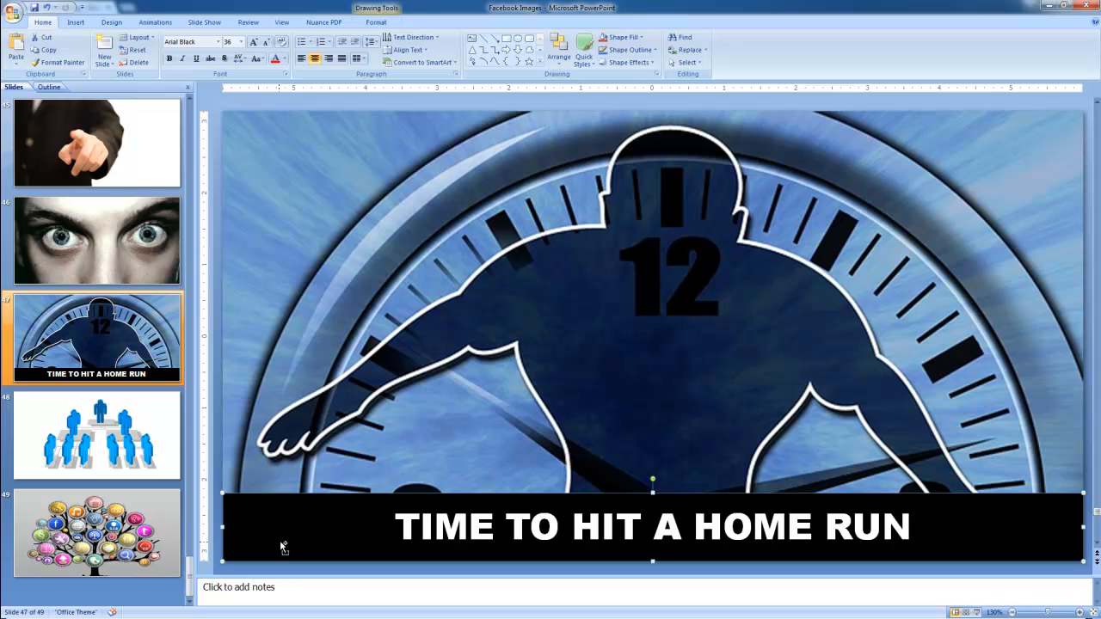
click(149, 558)
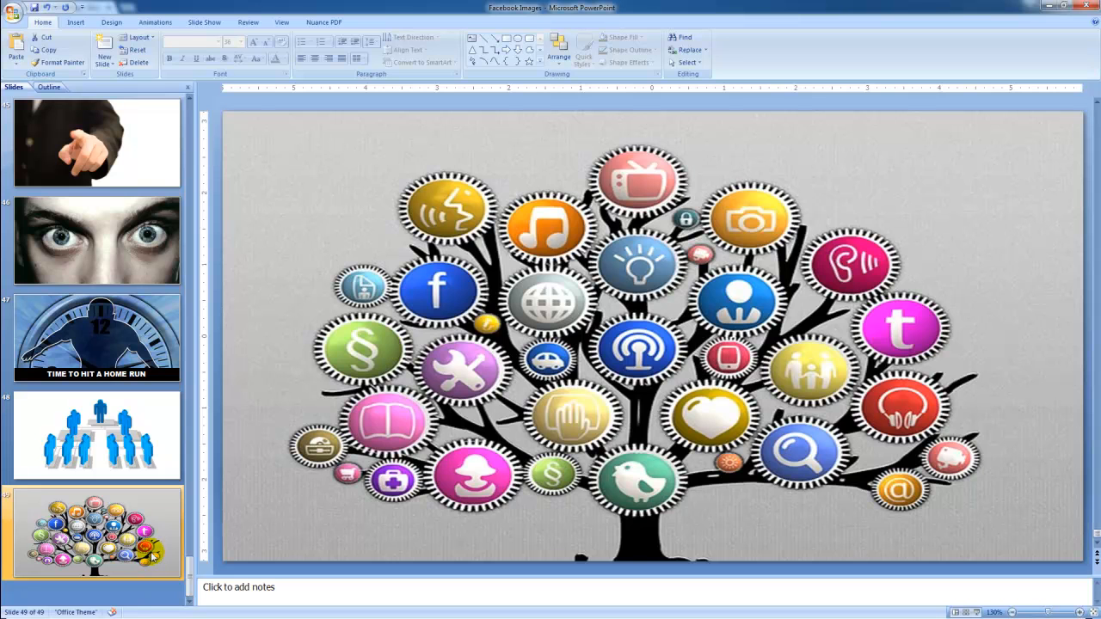
key(ctrl+v)
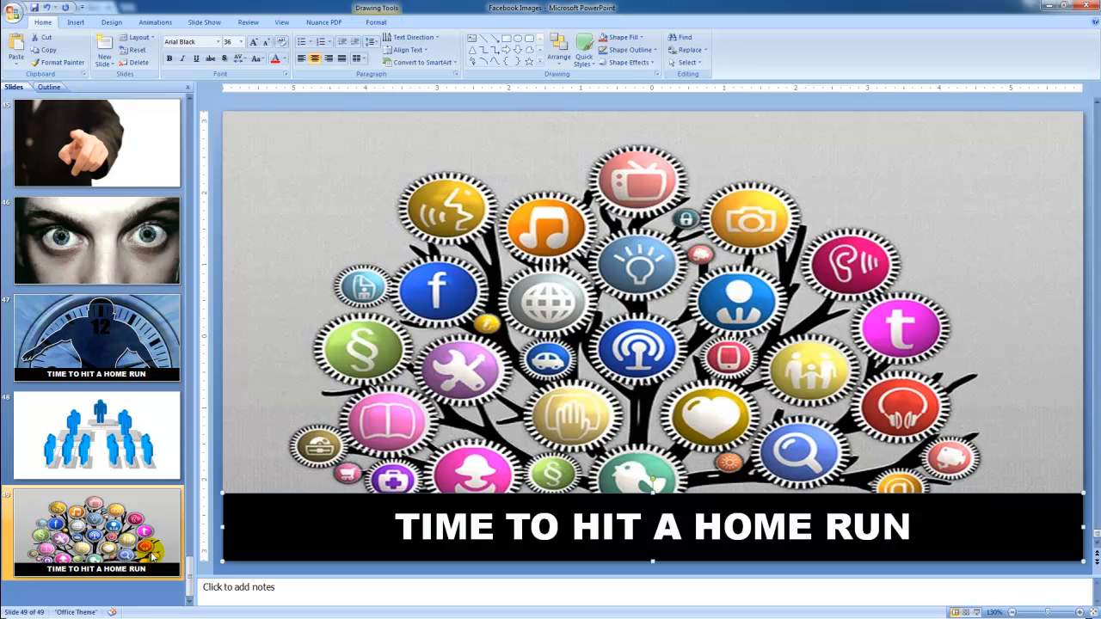
click(657, 462)
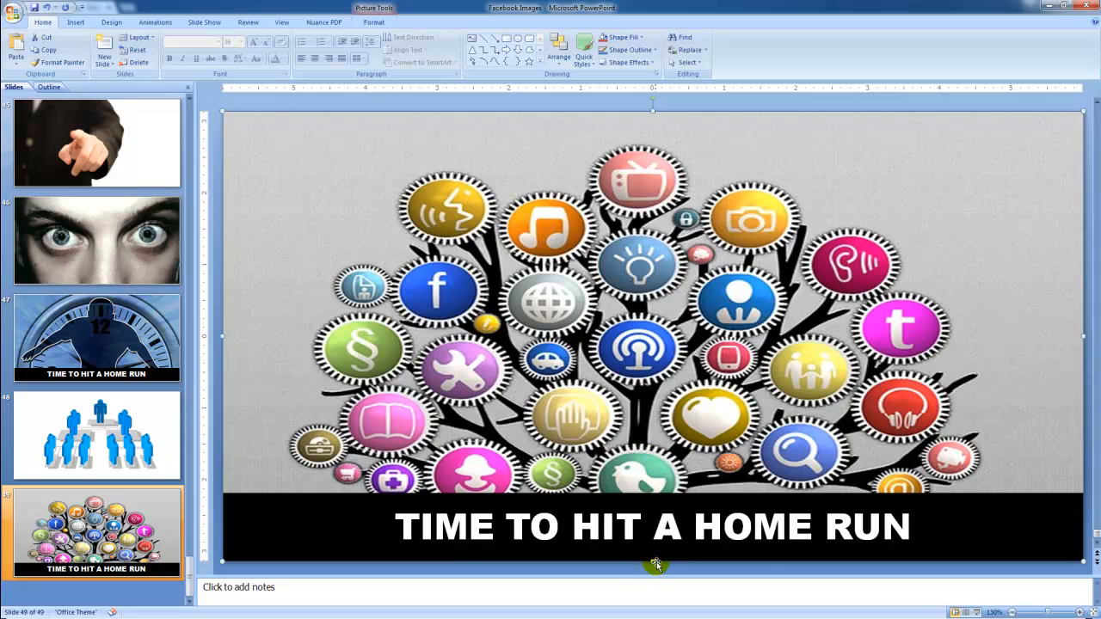
drag(652, 564, 652, 496)
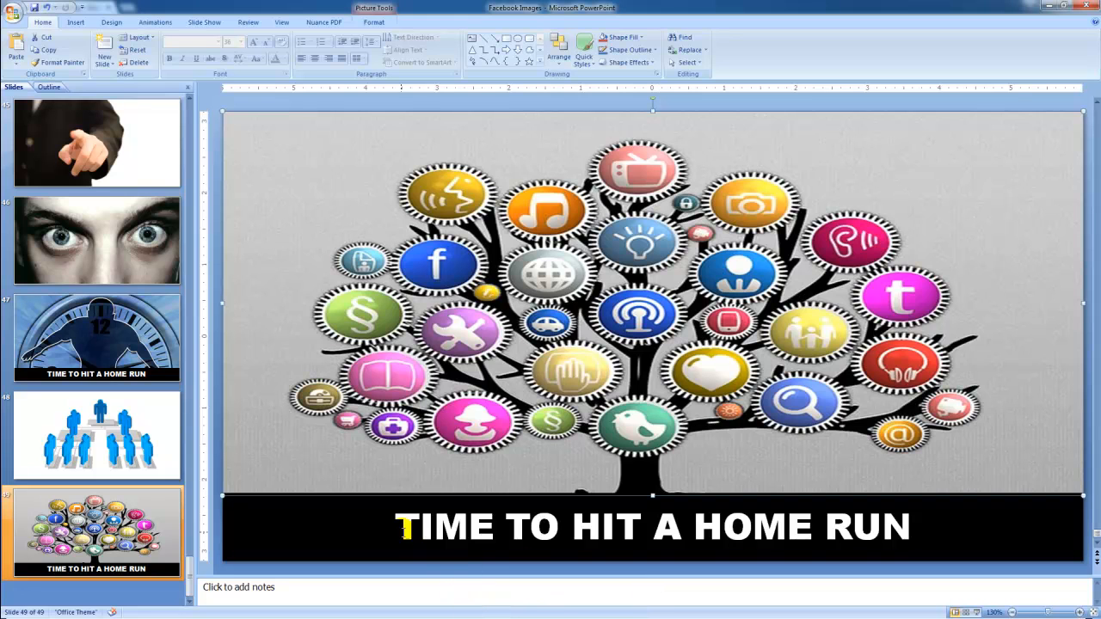
- Replace the caption text on the tree slide with "MAKE MONEY ON THE INTERNET"
drag(405, 528, 874, 534)
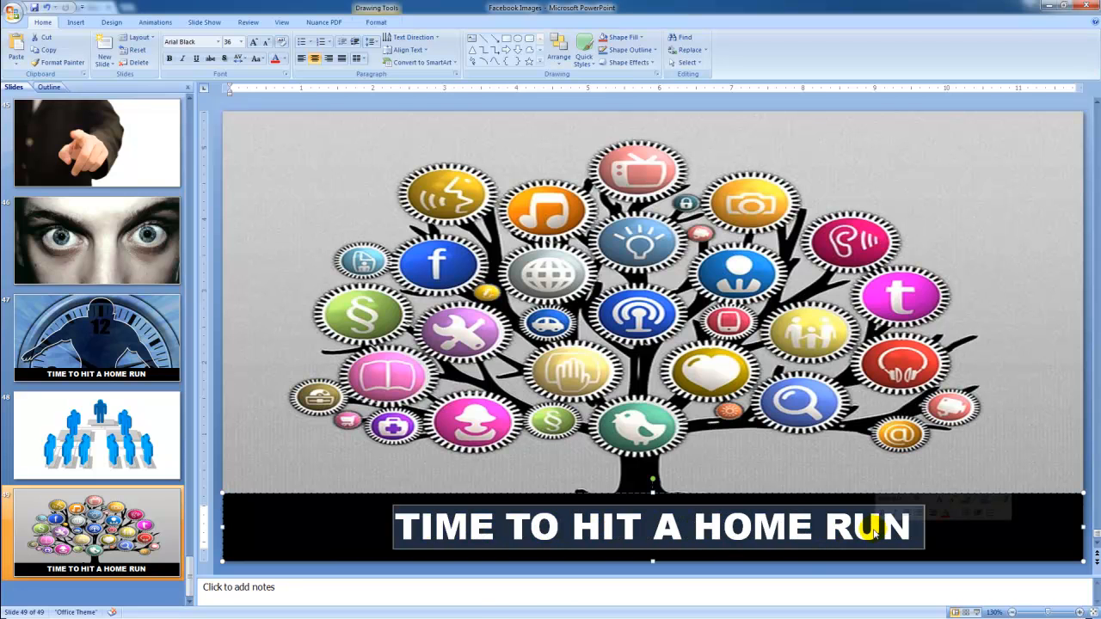
text(Make)
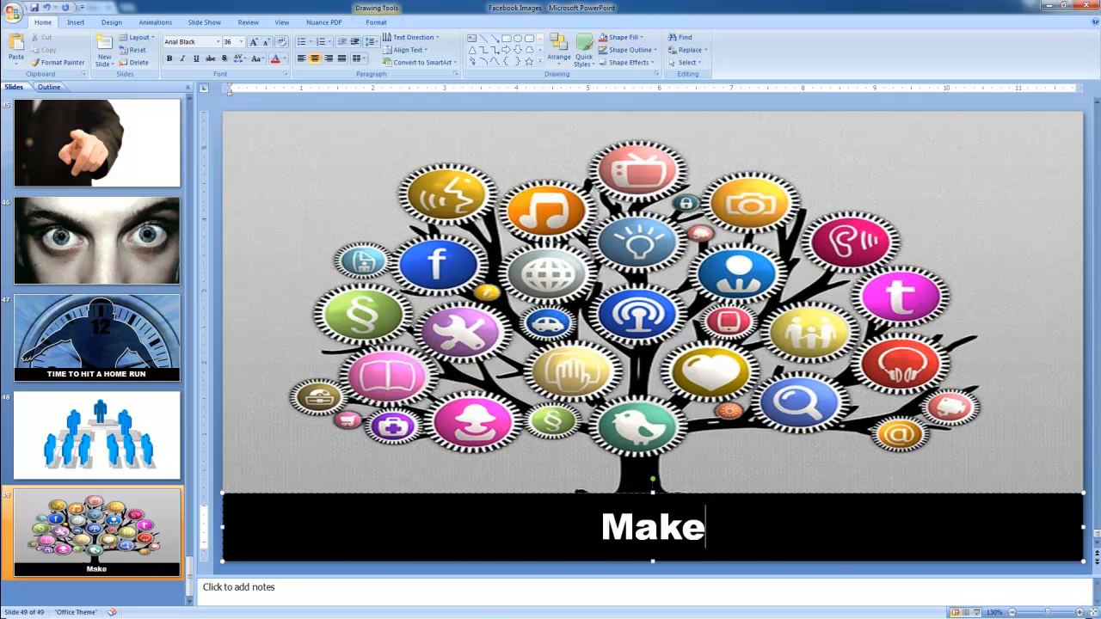
key(BackSpace)
key(BackSpace)
key(BackSpace)
text(AKE MON)
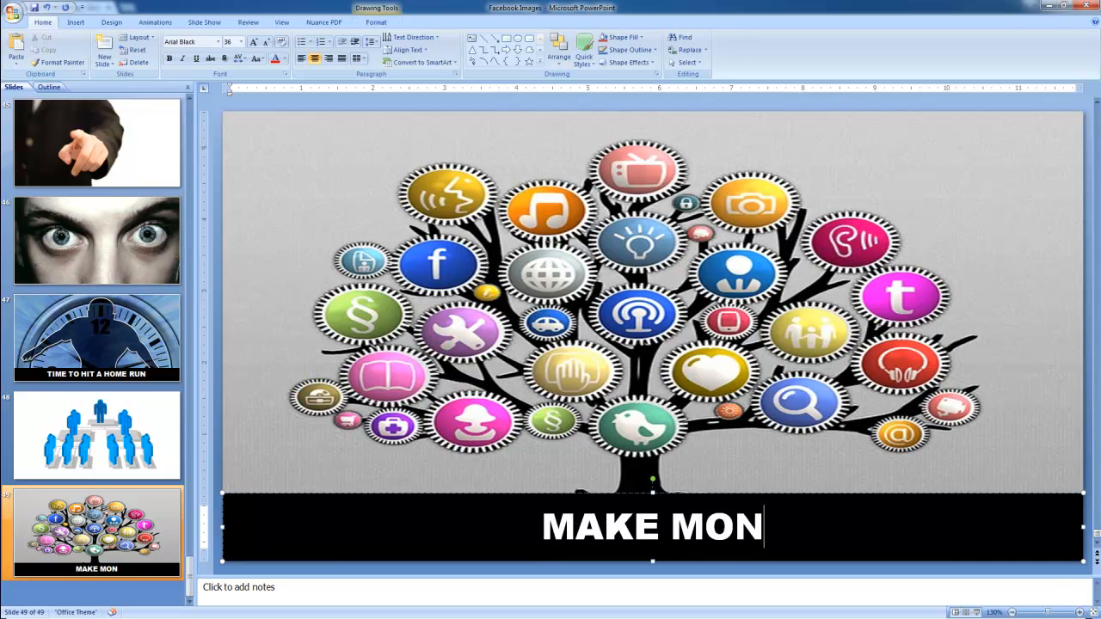
text(EY ON TH)
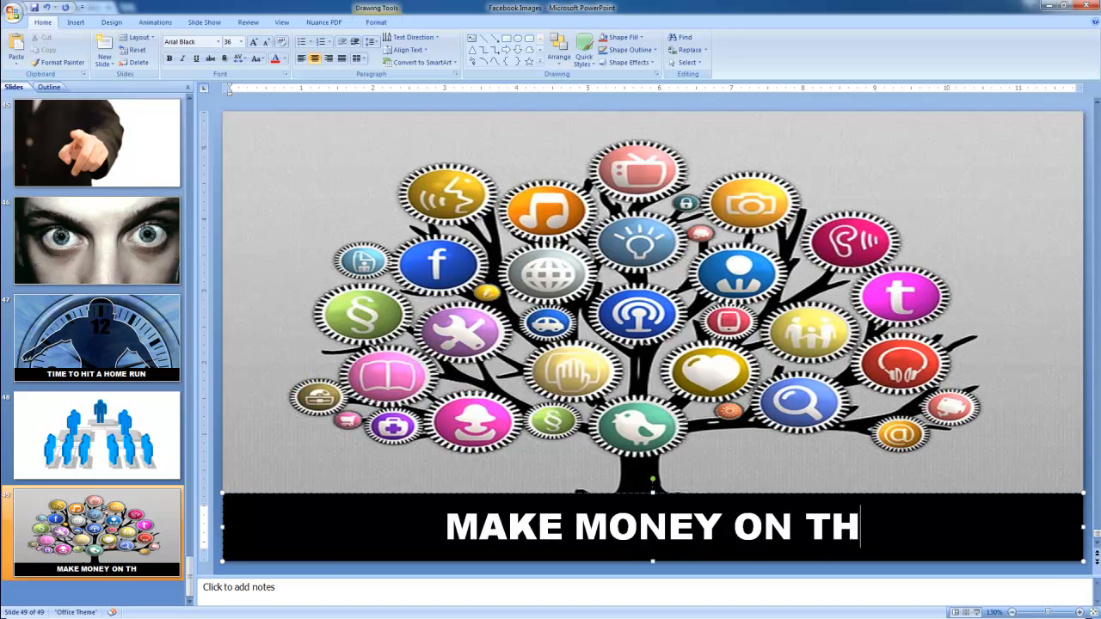
text(E ITNER)
key(BackSpace)
key(BackSpace)
key(BackSpace)
key(BackSpace)
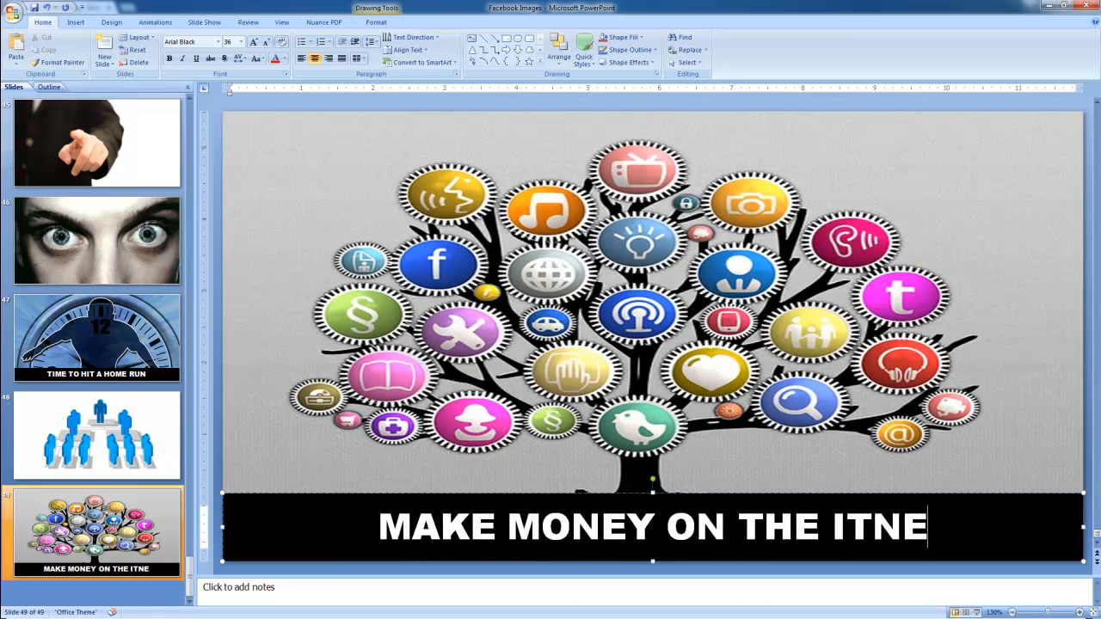
text(NTE)
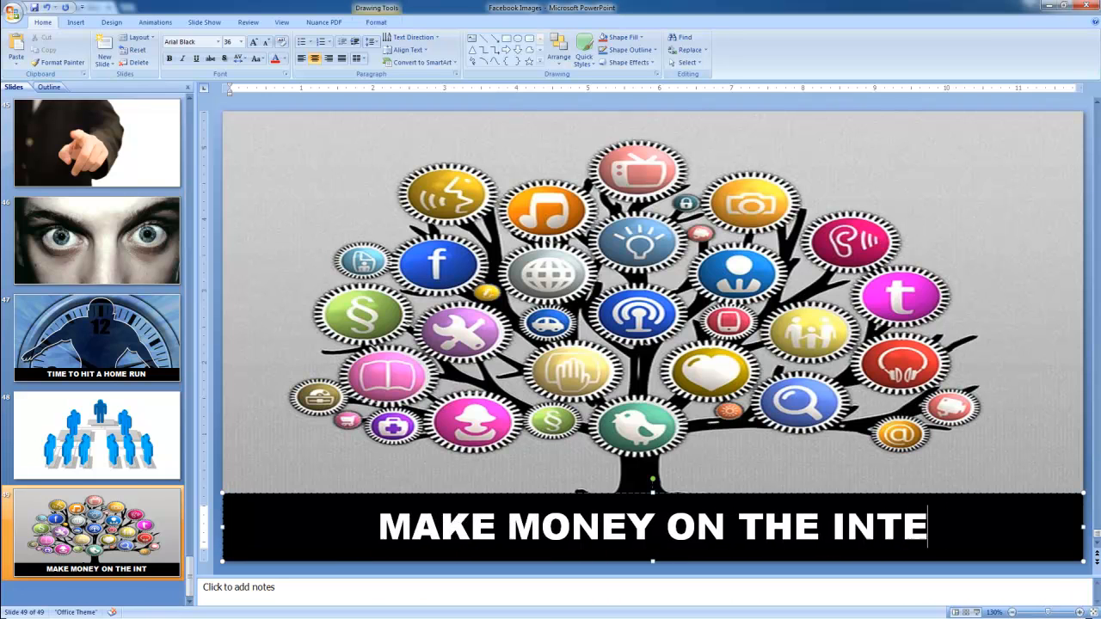
text(RNET)
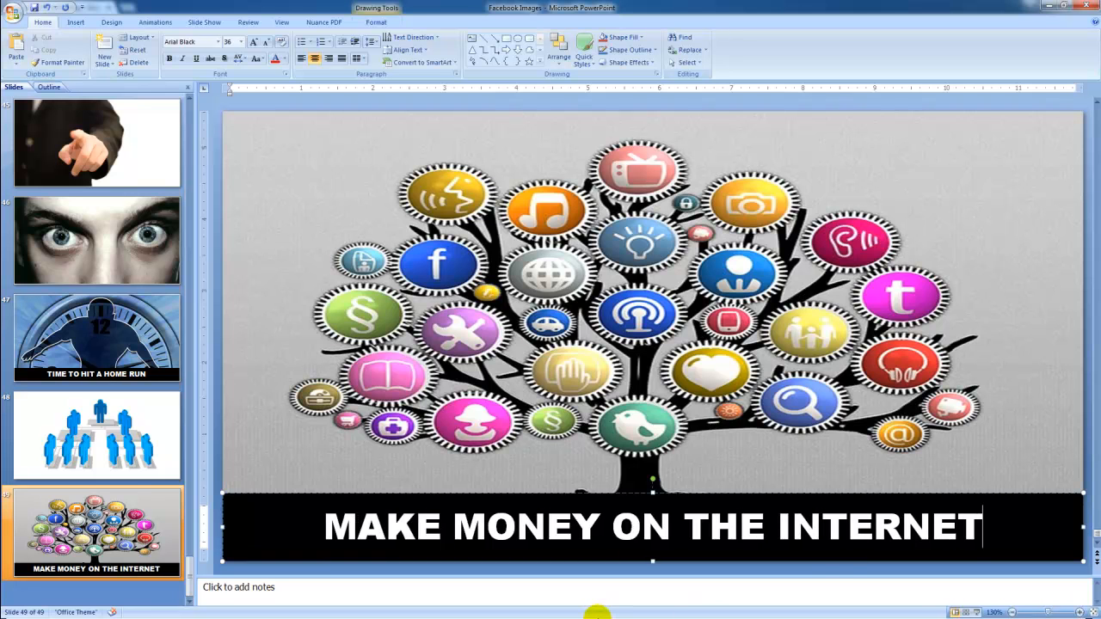
- Save the Facebook Images presentation with the finished tree slide
click(14, 13)
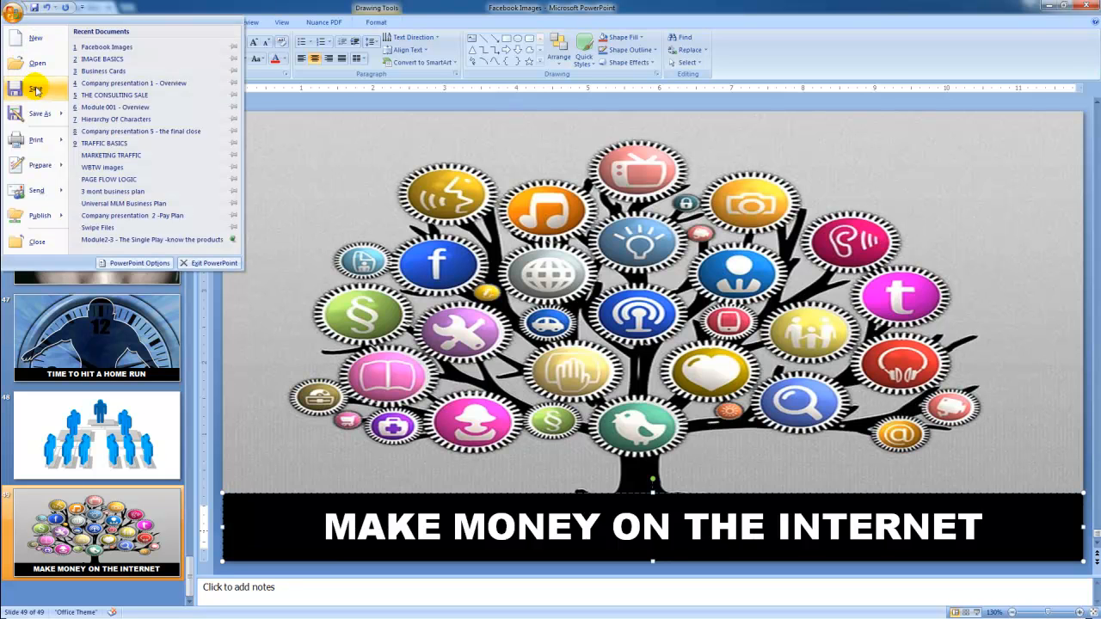
click(34, 89)
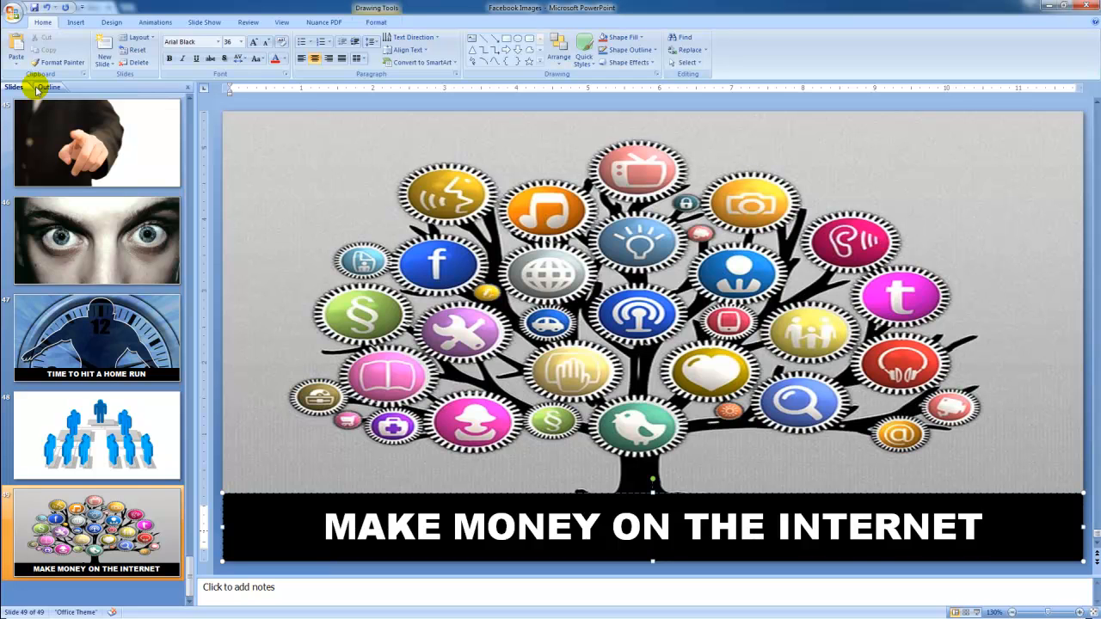
- Prepare a save-as copy in JPEG File Interchange Format with the file name "Internet Tree"
click(13, 13)
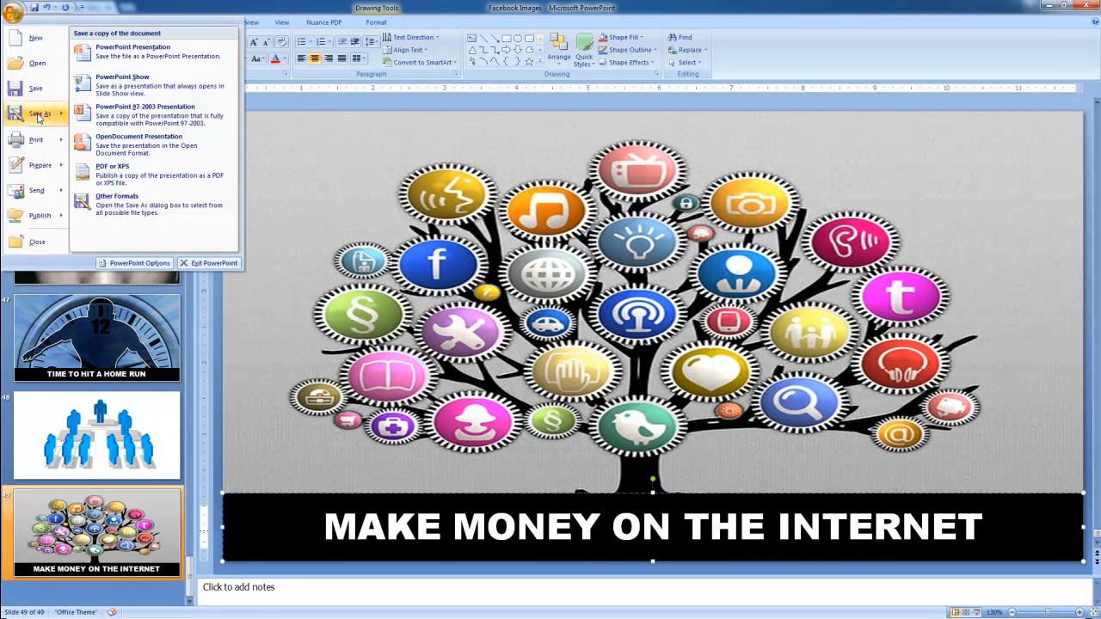
click(37, 121)
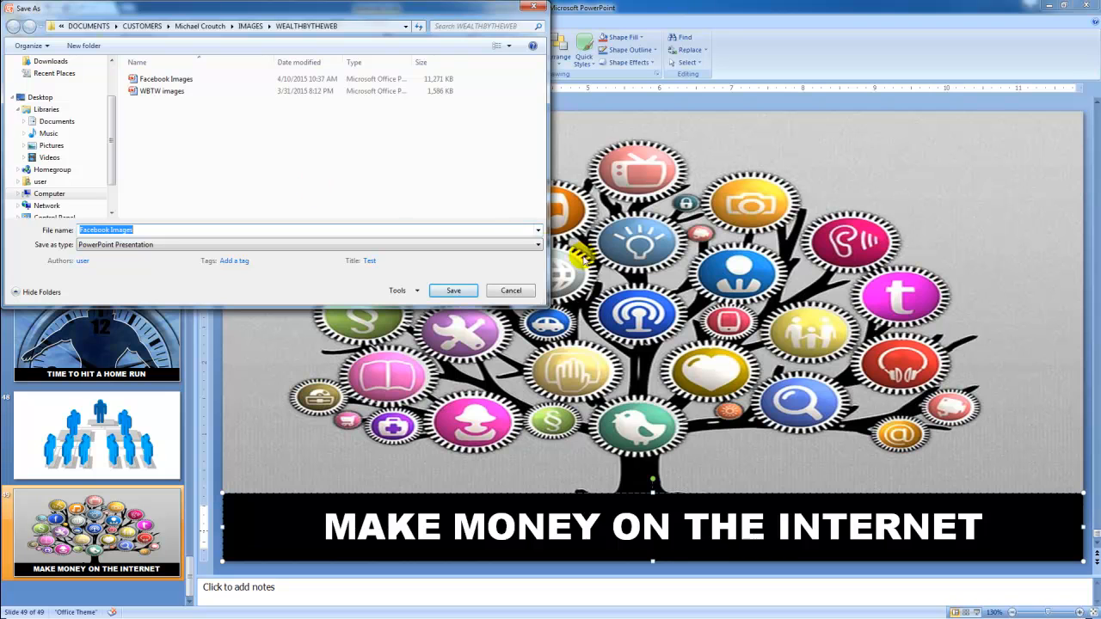
click(539, 247)
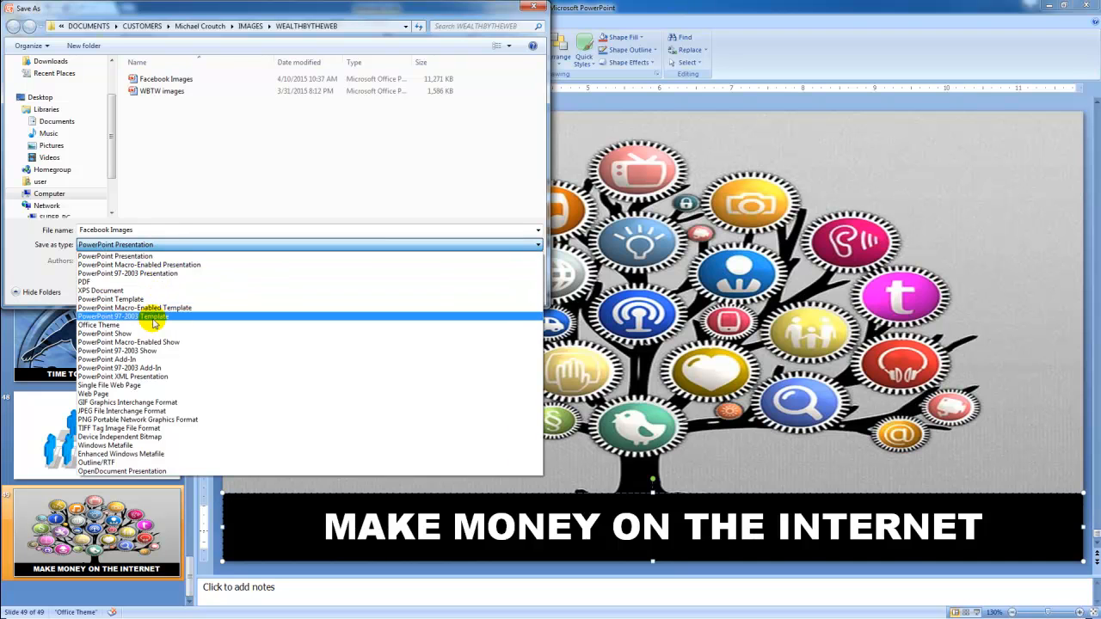
click(152, 414)
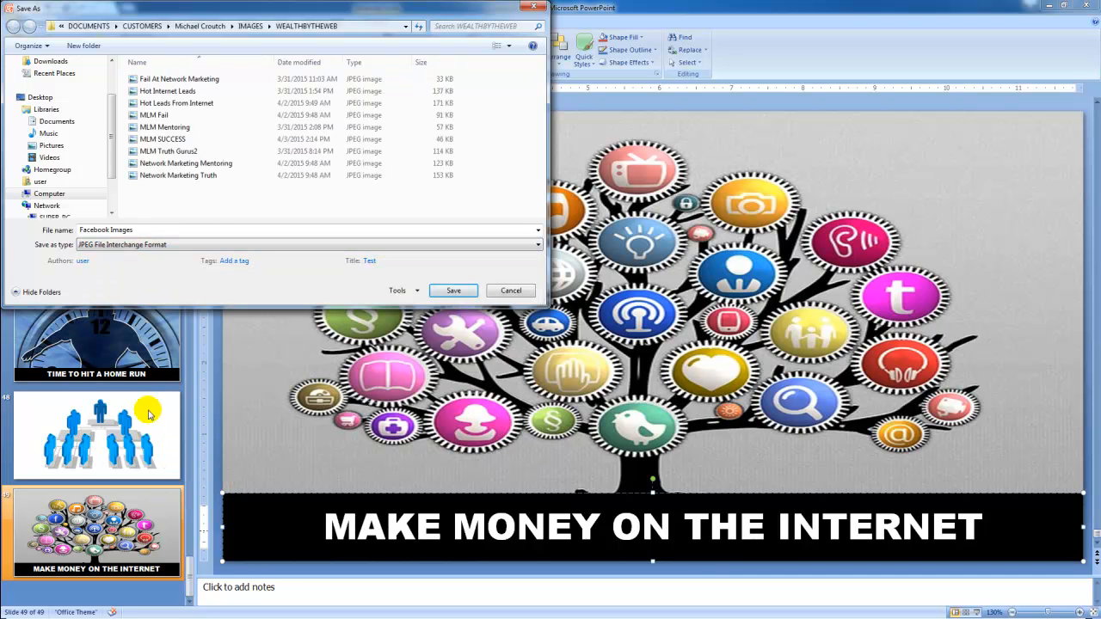
double_click(143, 228)
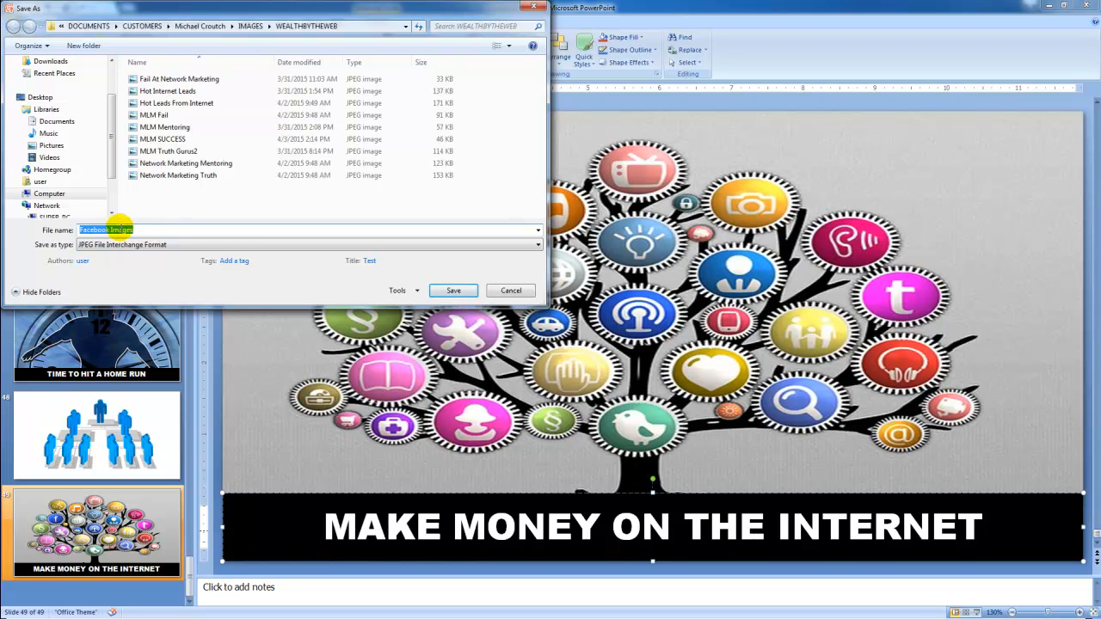
text(Inte)
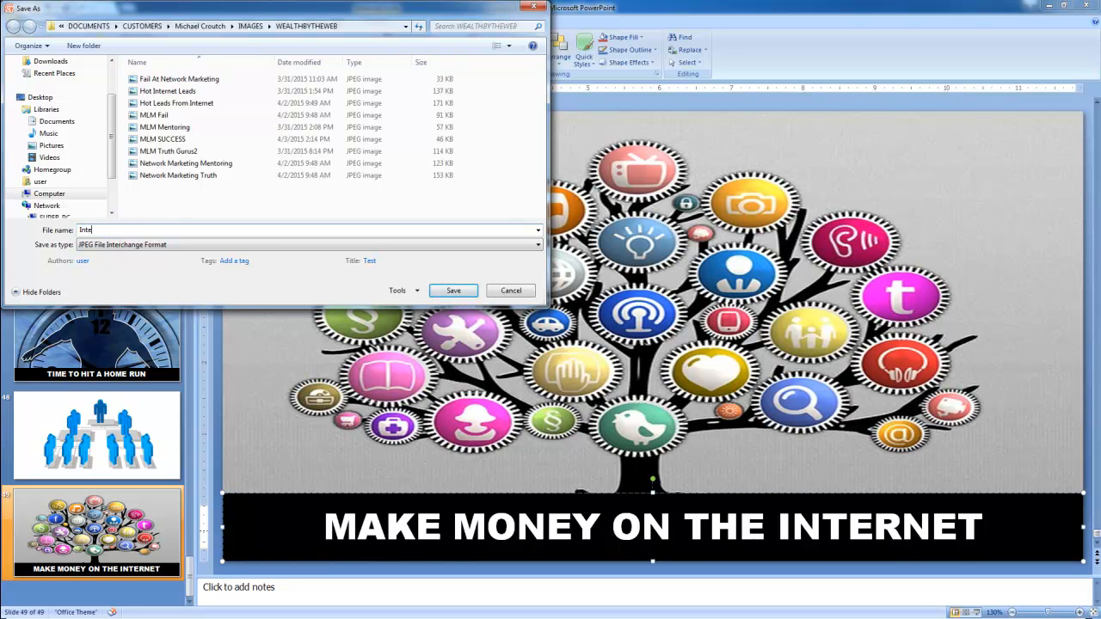
text(rnet Tree)
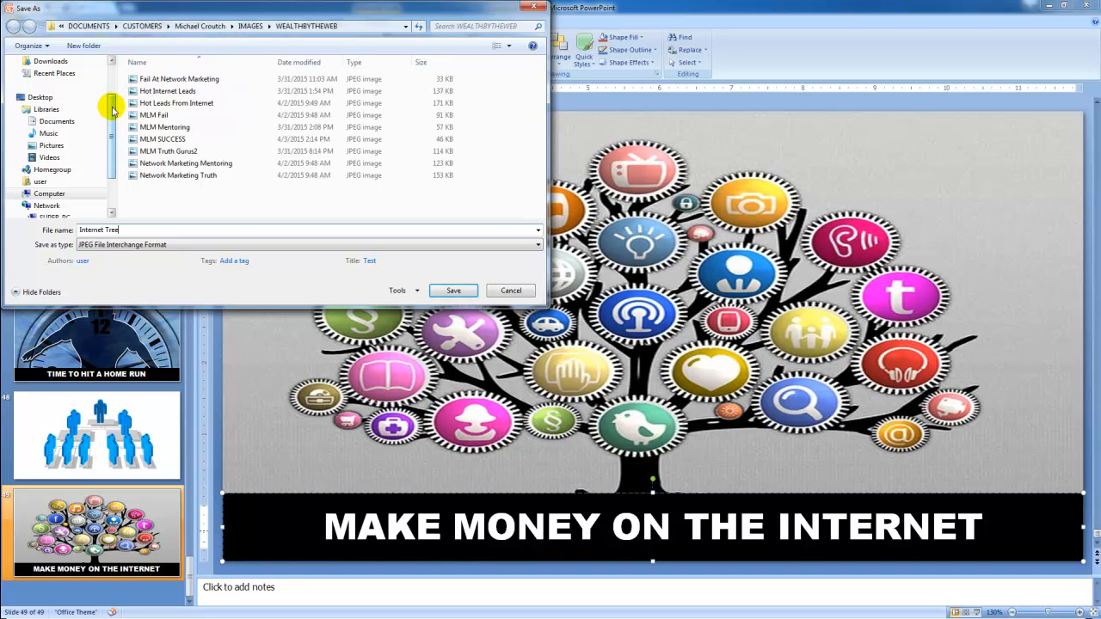
- Choose the TEMP folder on New Volume (F:) as the destination and export only the current slide
drag(112, 109, 102, 170)
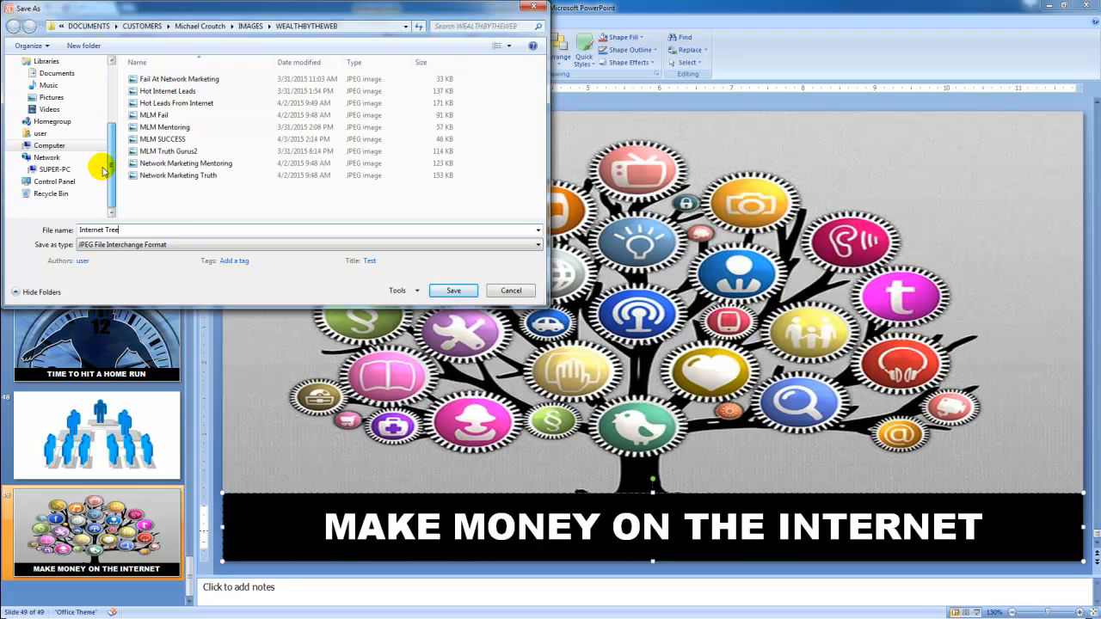
click(45, 147)
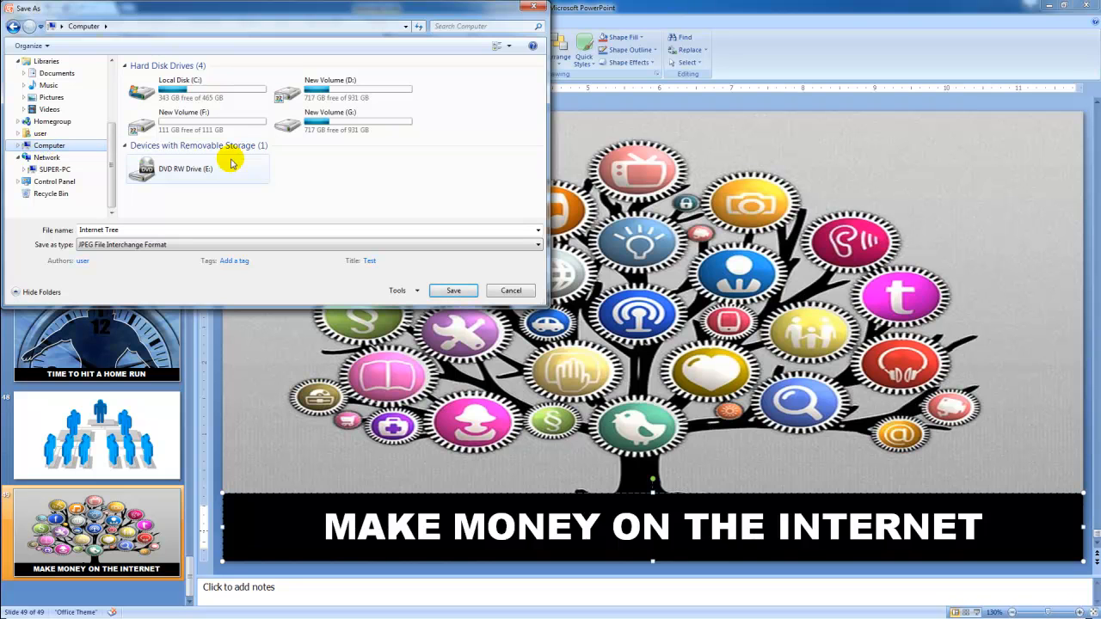
click(192, 123)
double_click(192, 123)
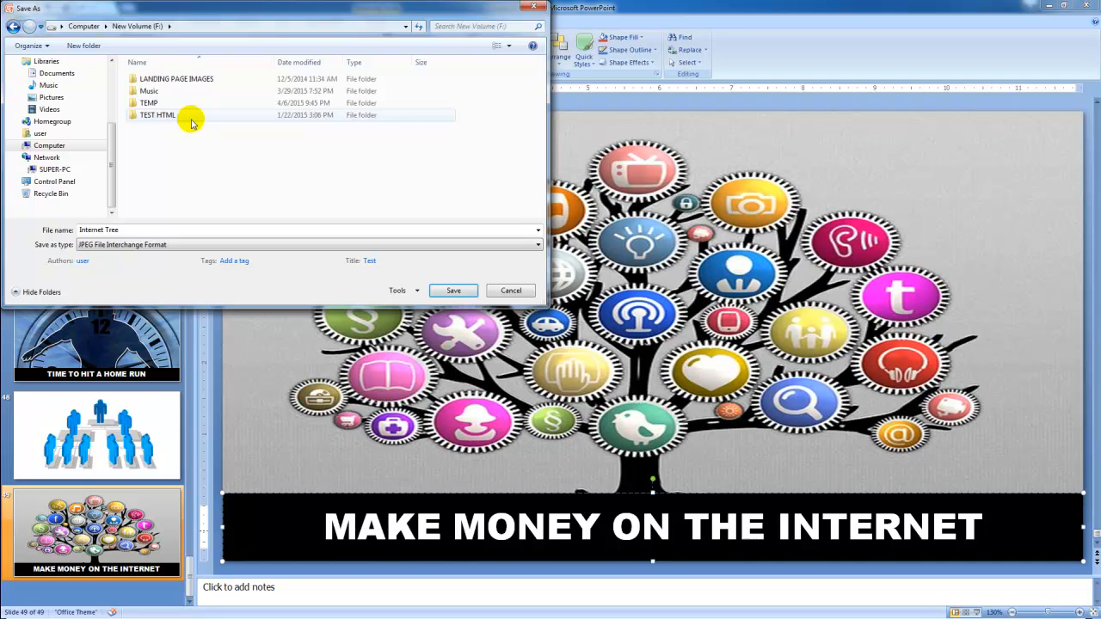
click(149, 104)
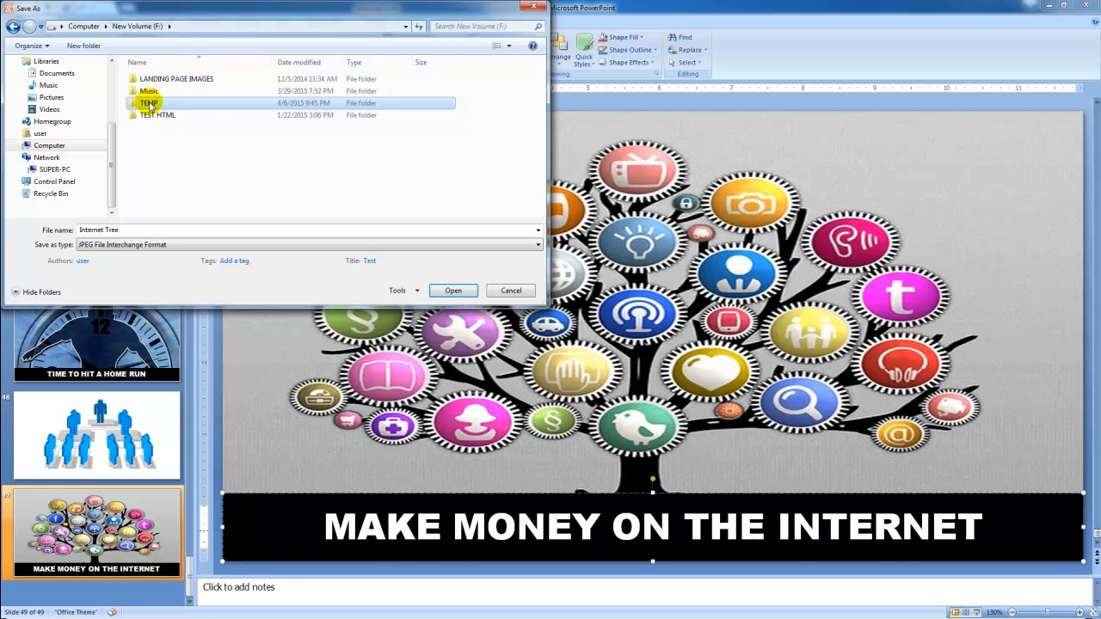
double_click(150, 104)
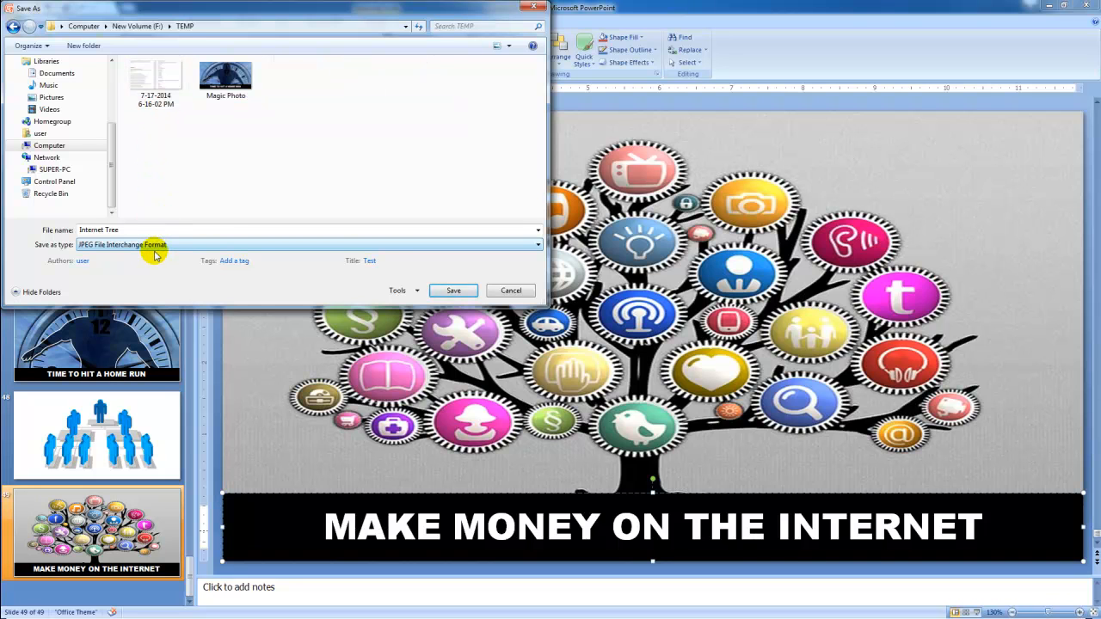
click(450, 292)
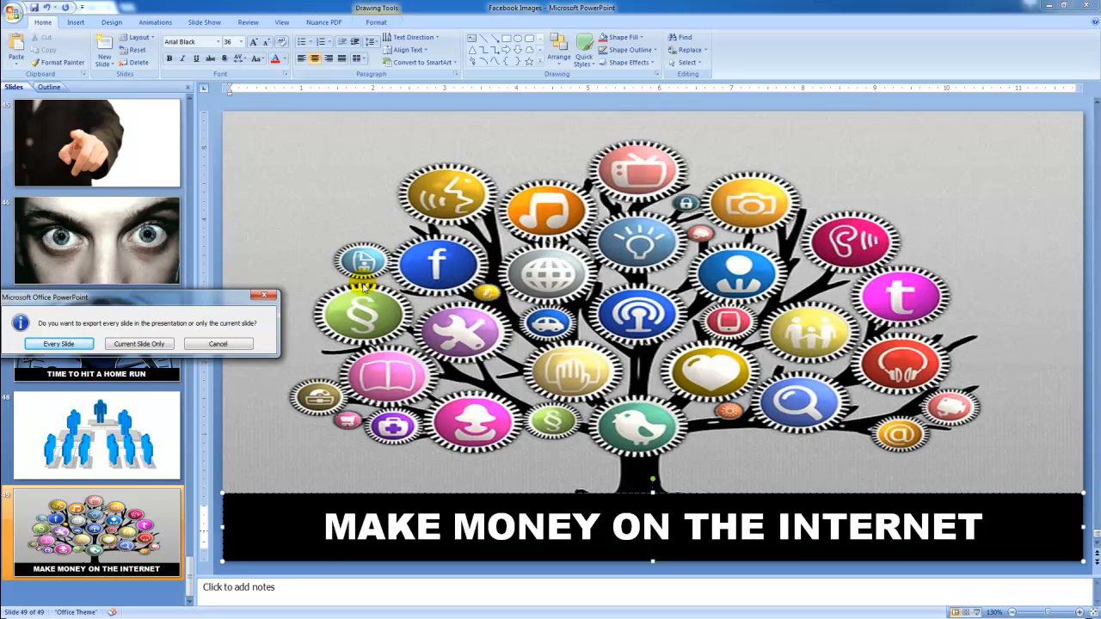
click(151, 344)
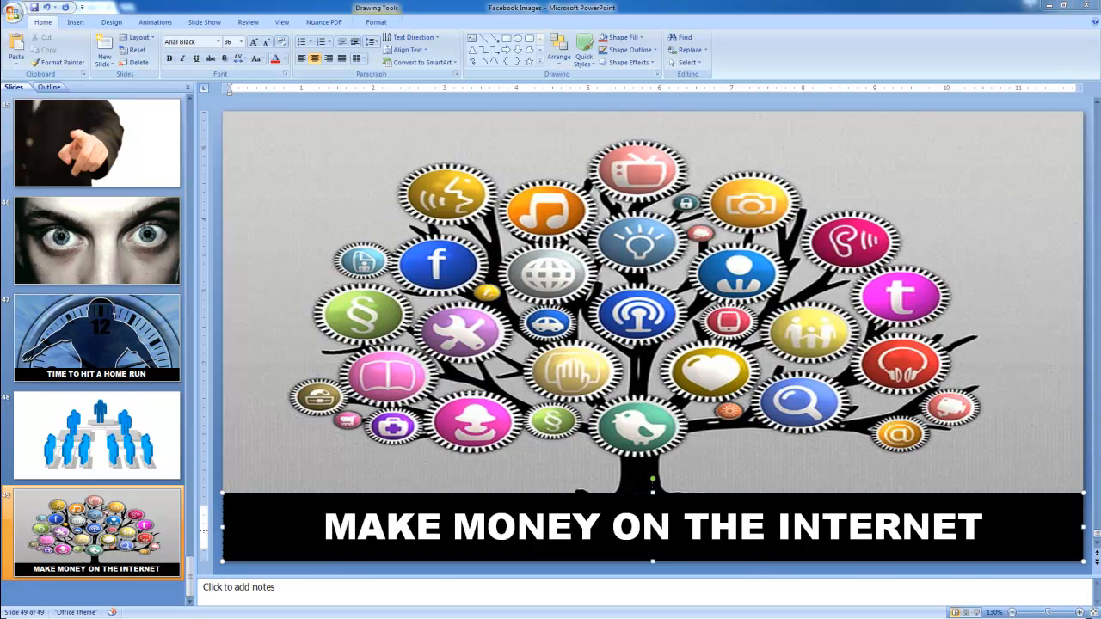
- Switch to Windows Explorer and open the TEMP folder on New Volume (F:)
key(super+e)
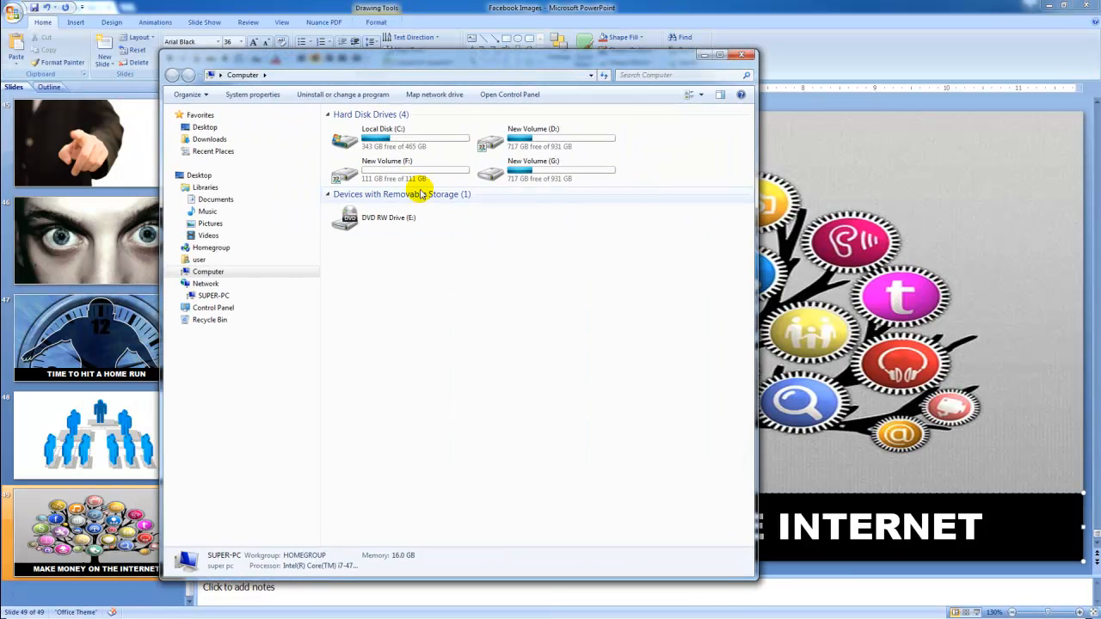
double_click(381, 169)
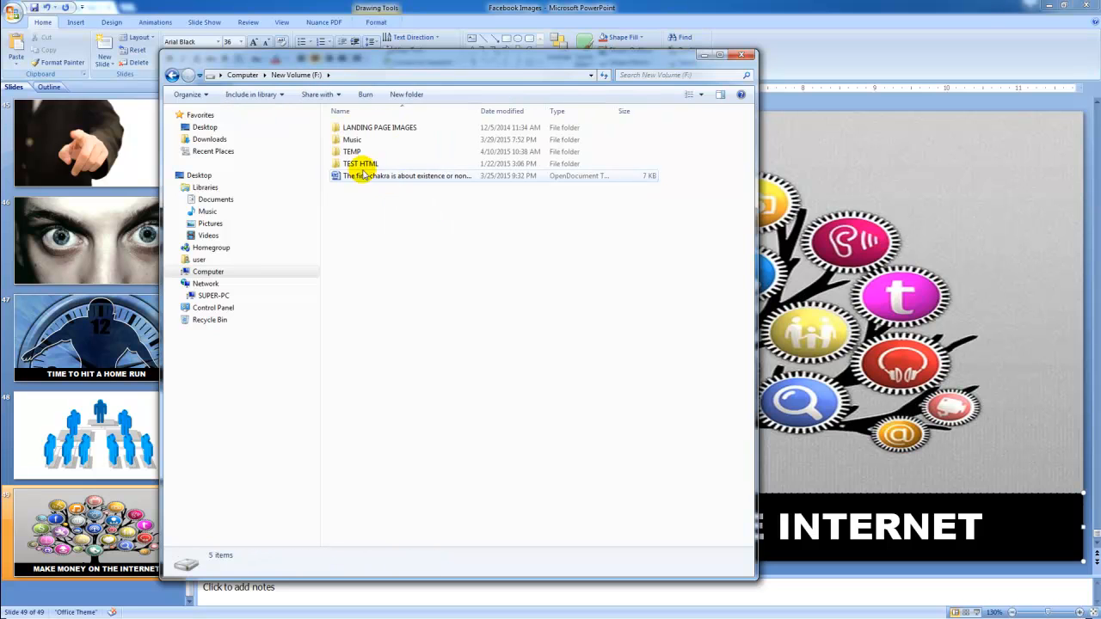
double_click(351, 153)
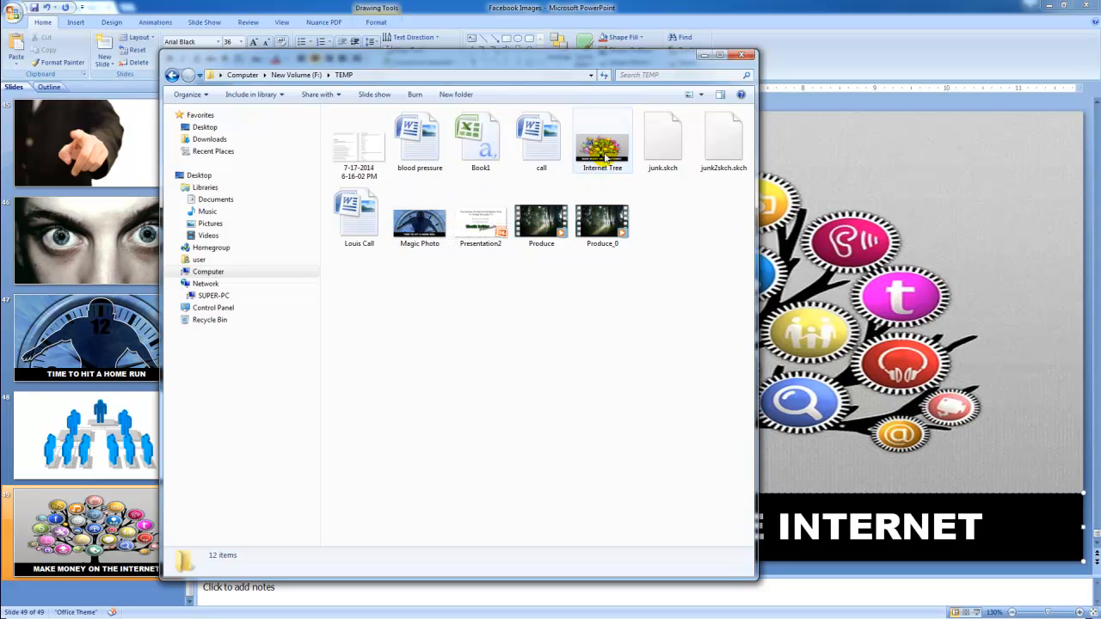
- Preview the exported Internet Tree picture and close the viewer
click(606, 158)
double_click(606, 158)
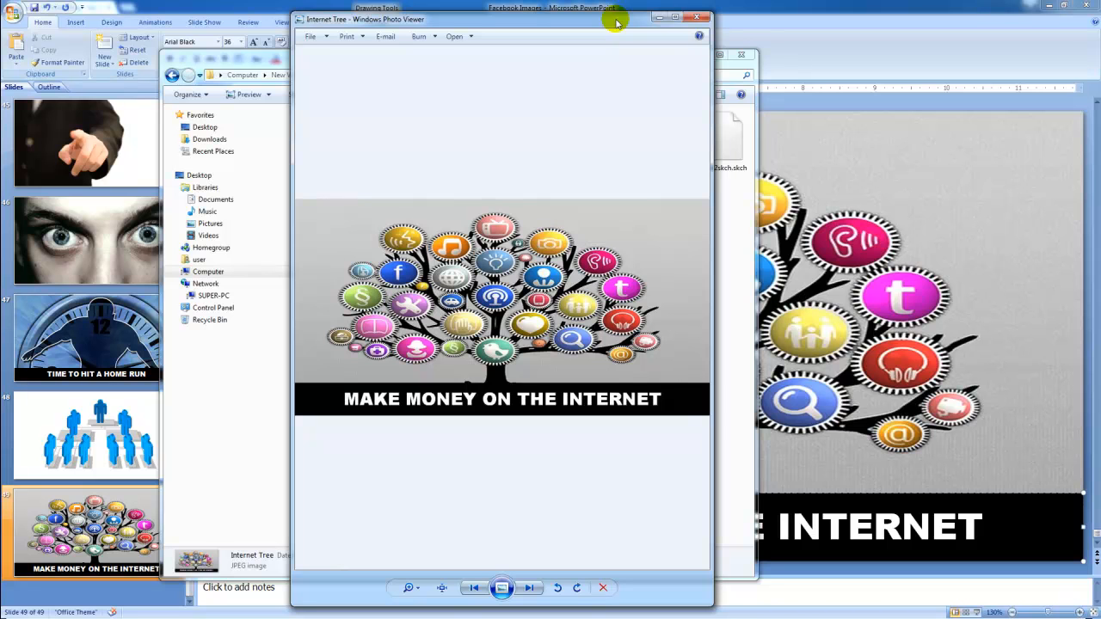
click(697, 17)
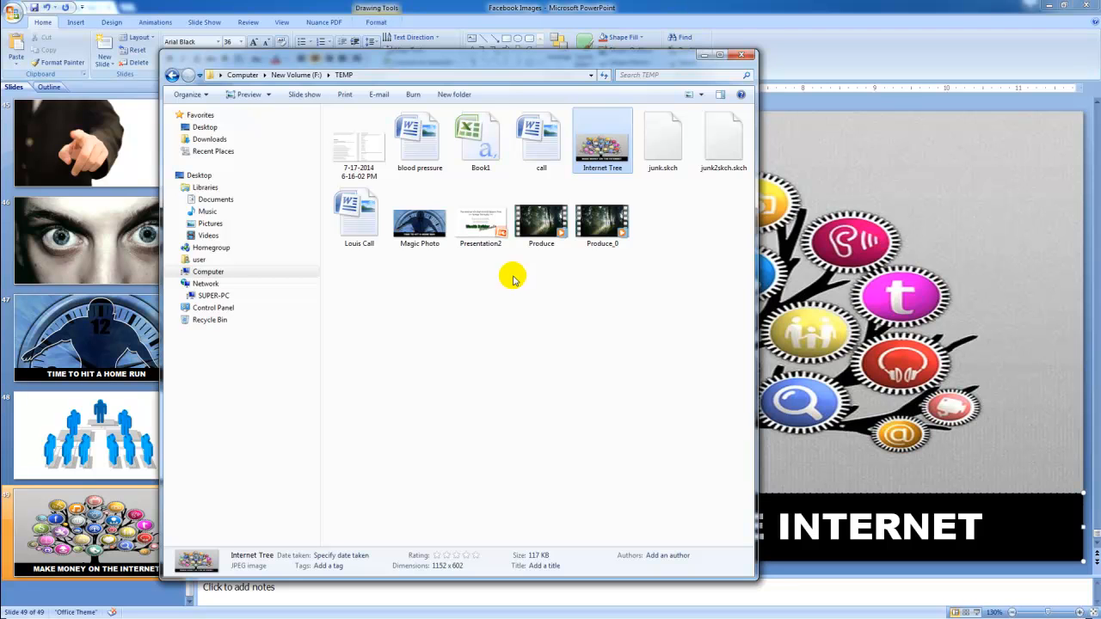
- Open the Internet Tree picture from the TEMP folder in Snagit Editor
right_click(603, 142)
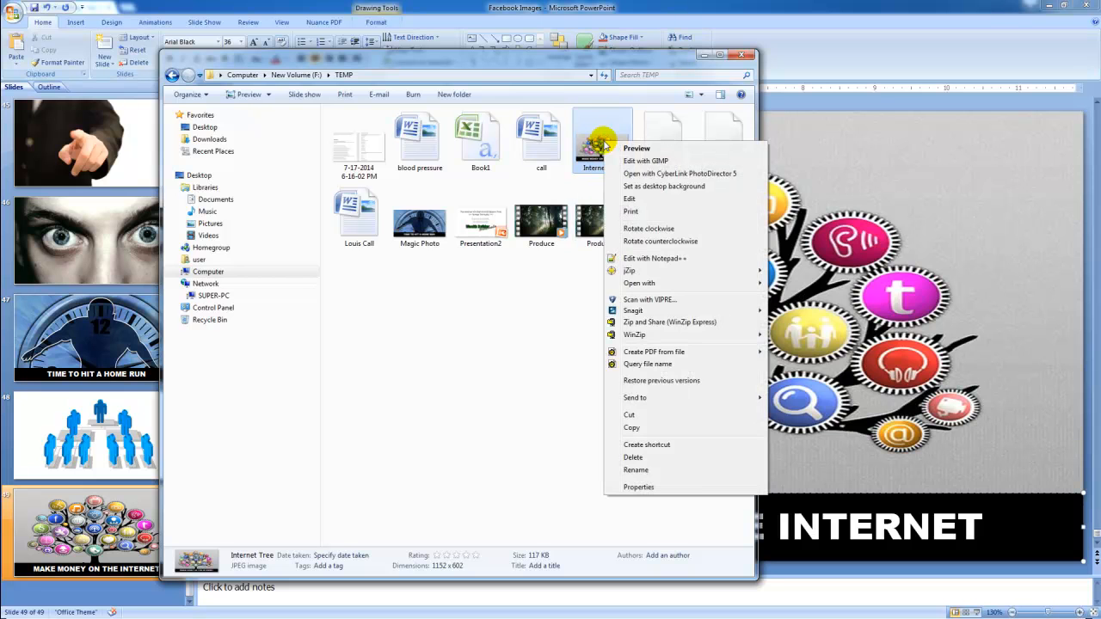
mouse_move(651, 285)
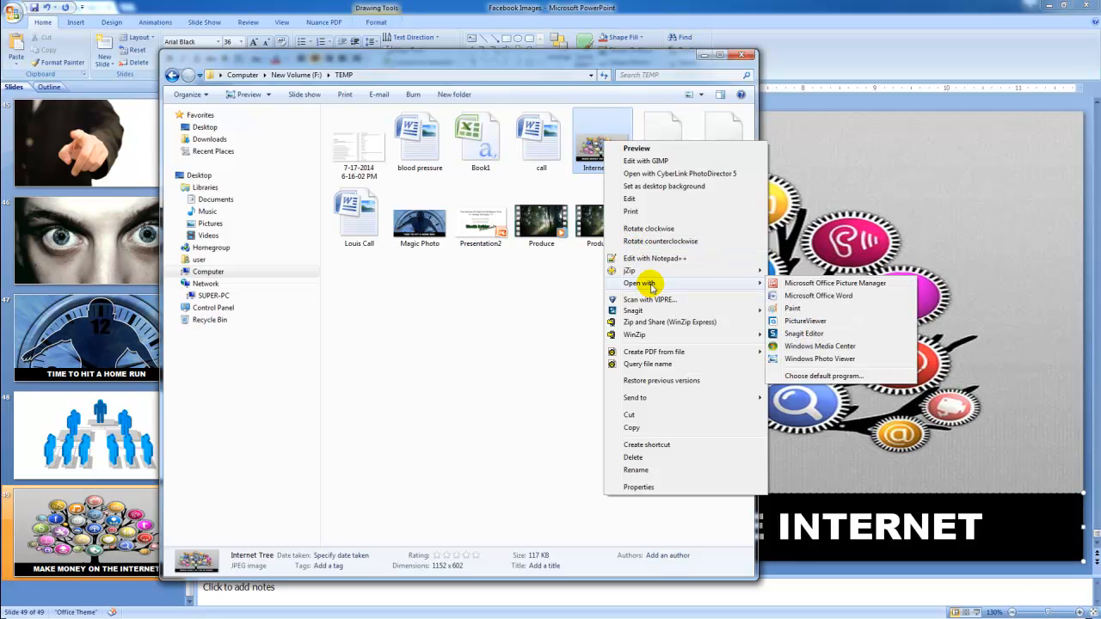
click(804, 333)
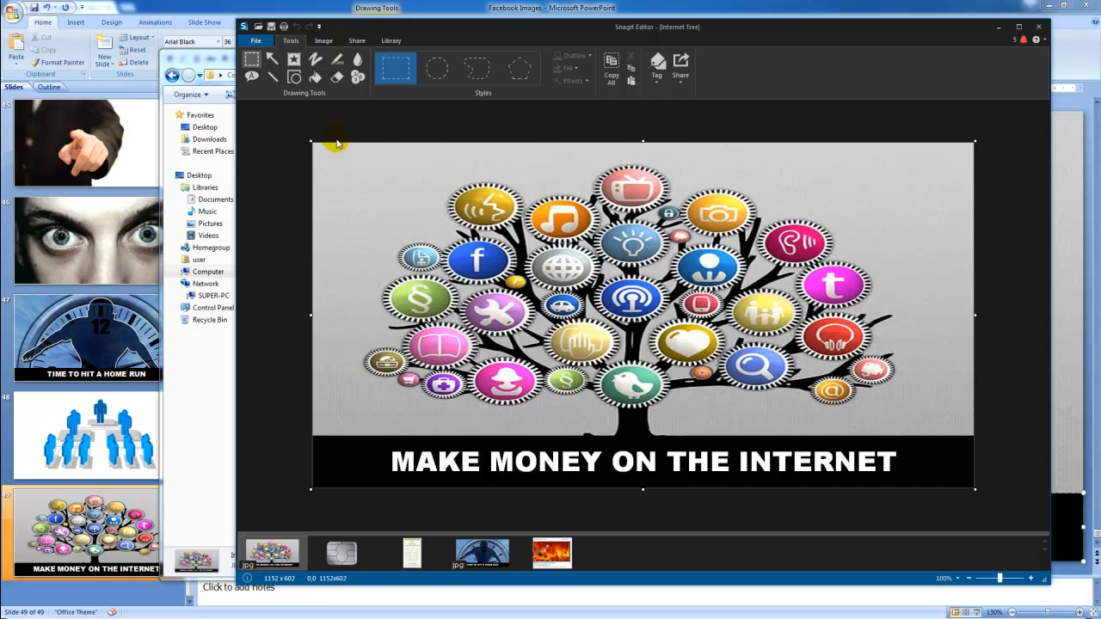
- Resize the Internet Tree image to 1200 pixels wide and 628 pixels high
click(323, 42)
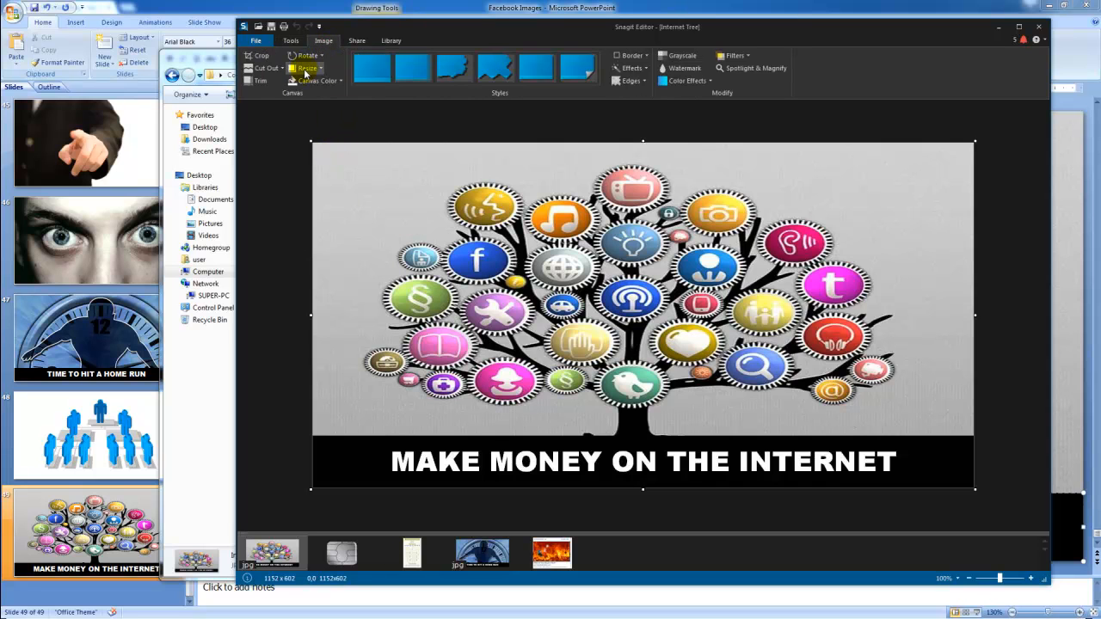
click(307, 68)
click(322, 81)
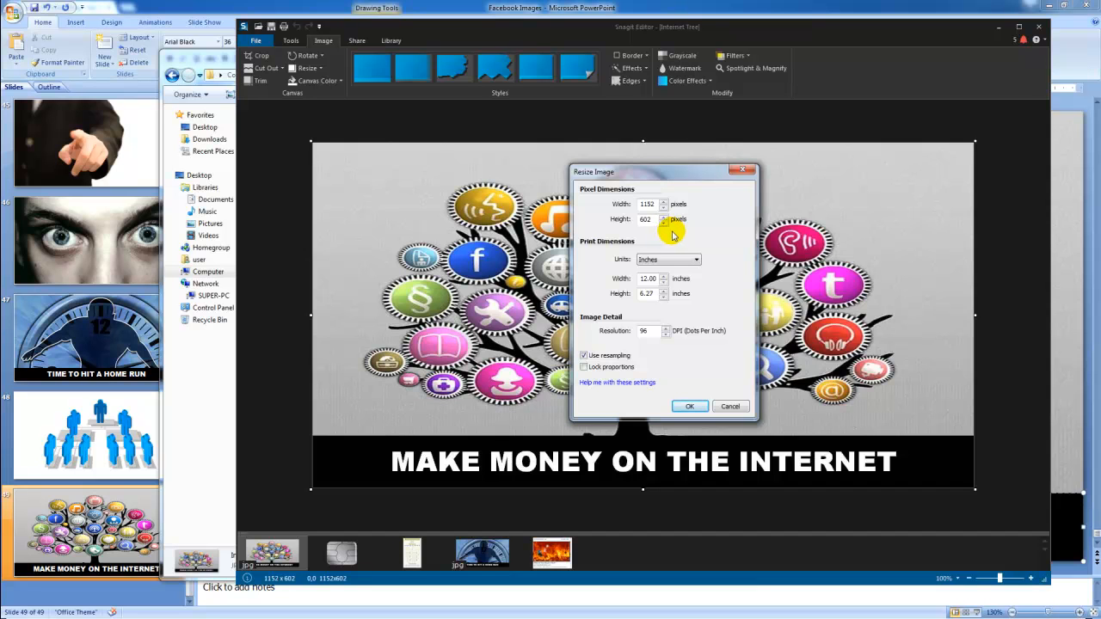
click(649, 204)
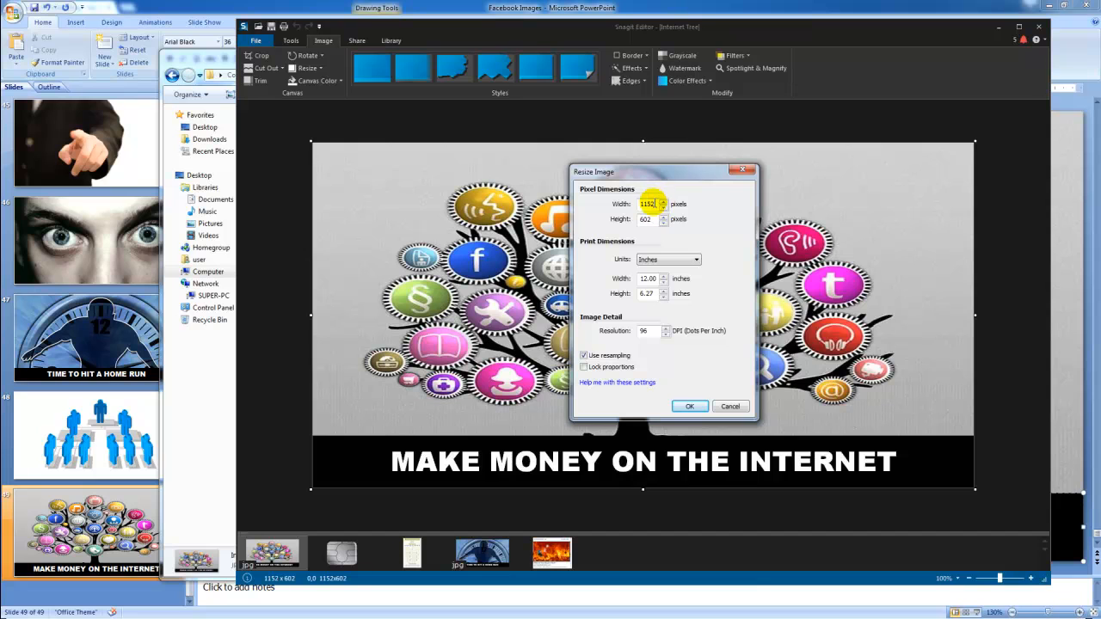
drag(654, 203, 636, 206)
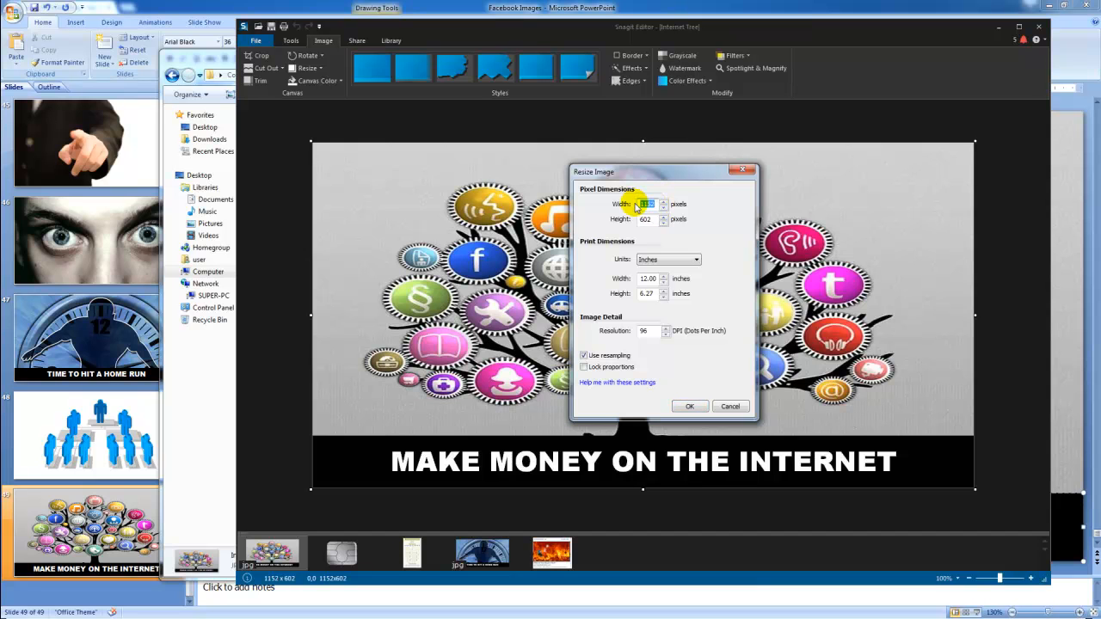
text(1200)
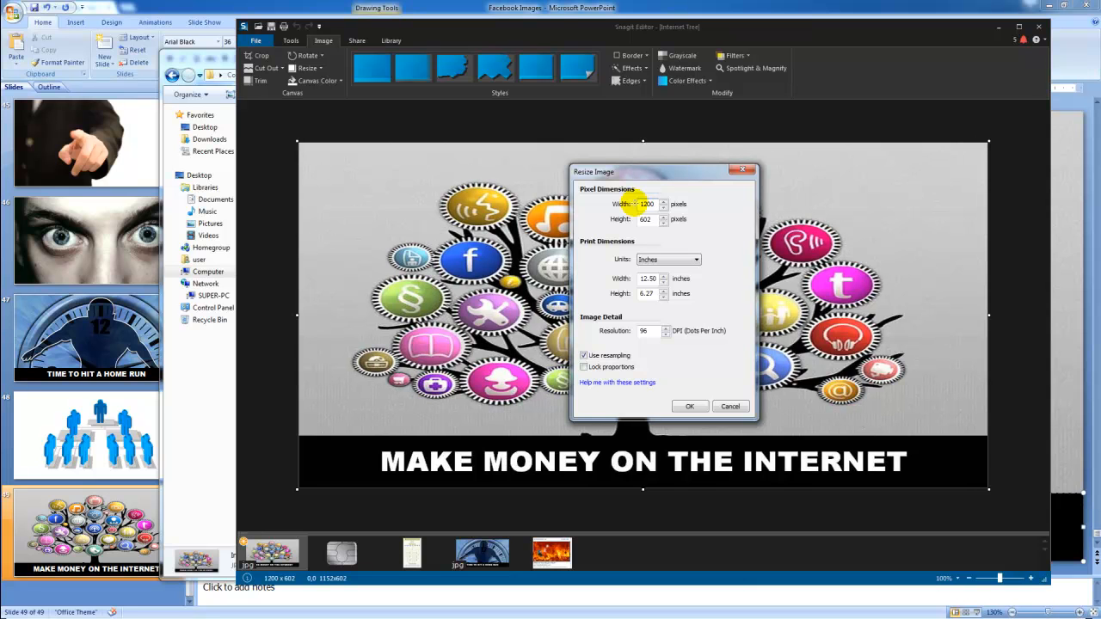
key(Tab)
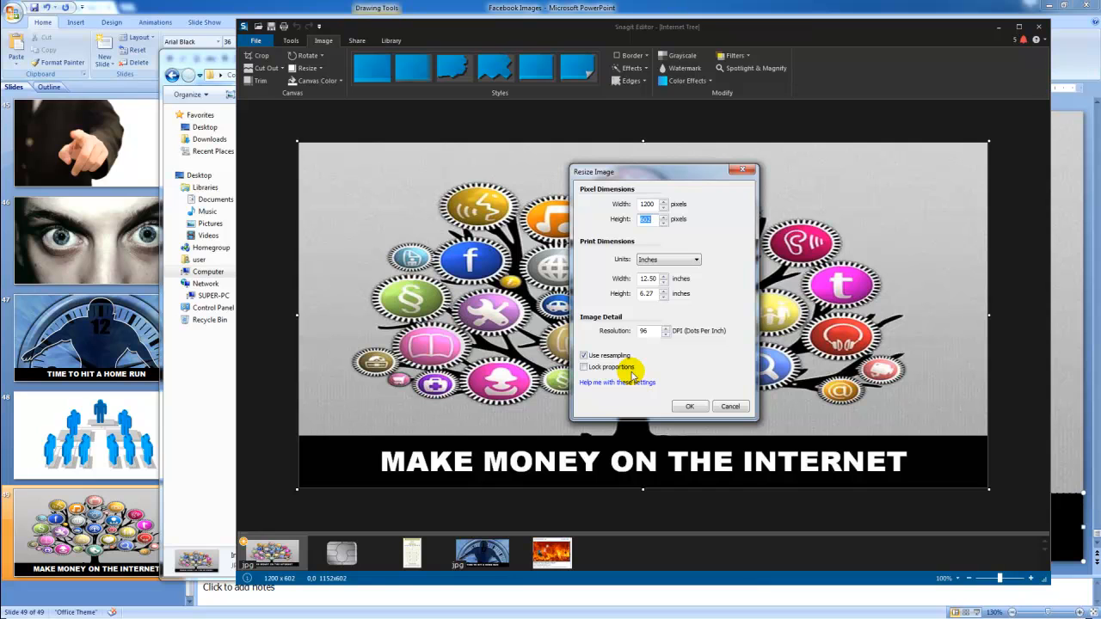
text(6)
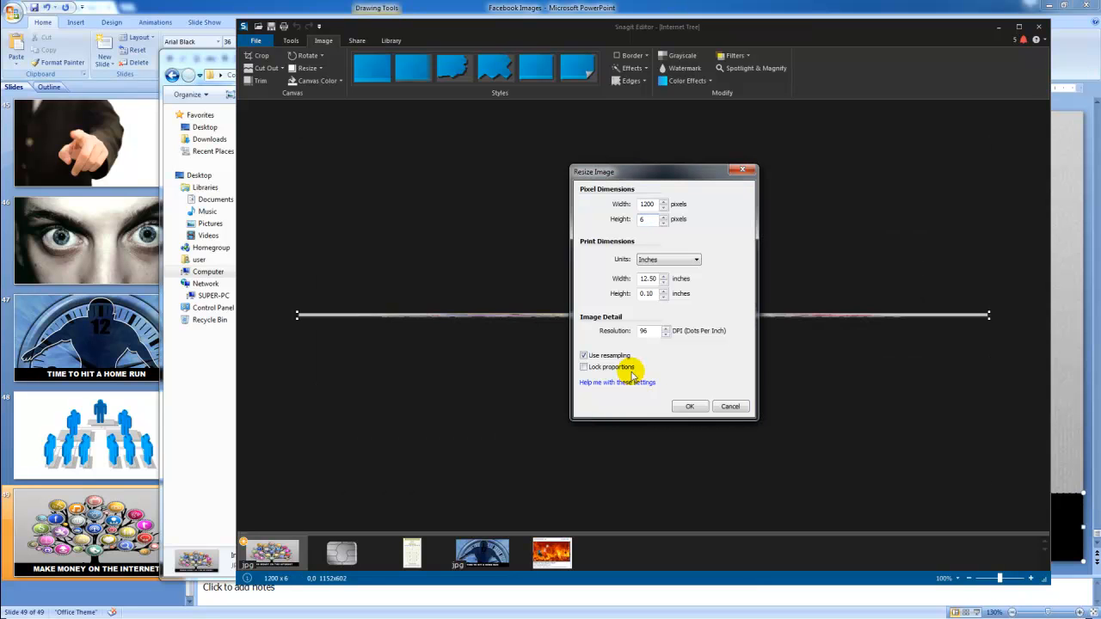
text(28)
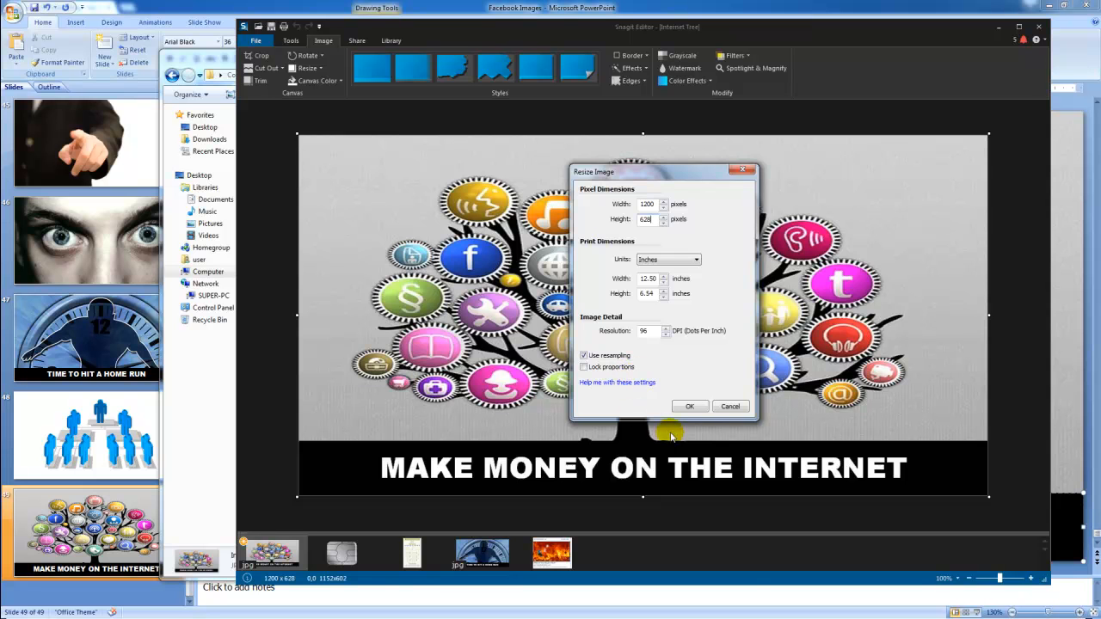
click(691, 407)
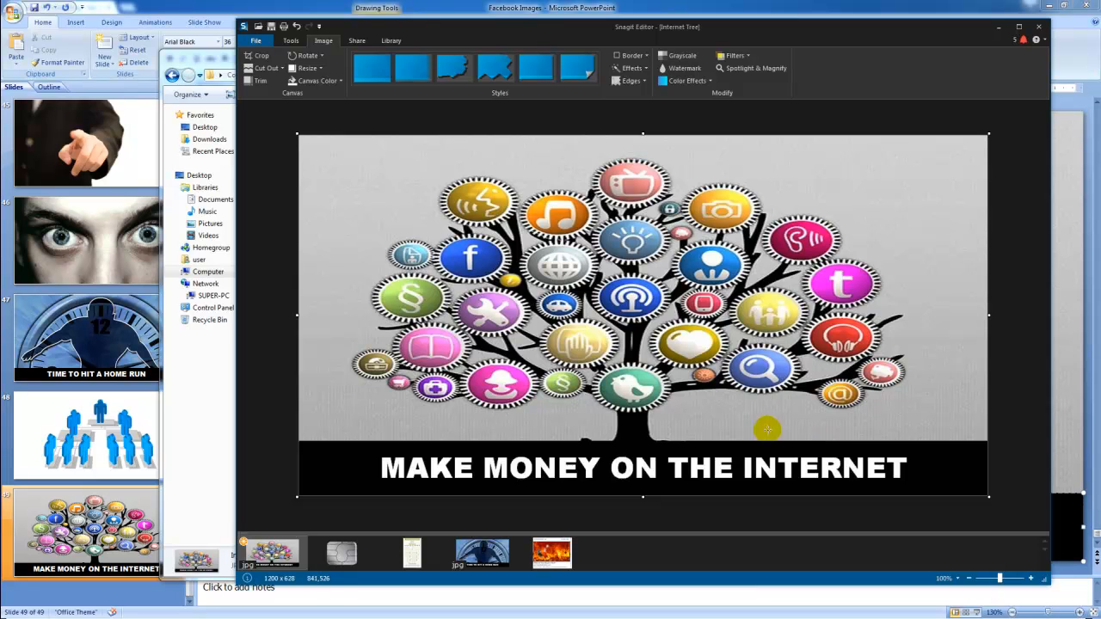
- Save the resized Internet Tree image and close Snagit Editor
click(272, 28)
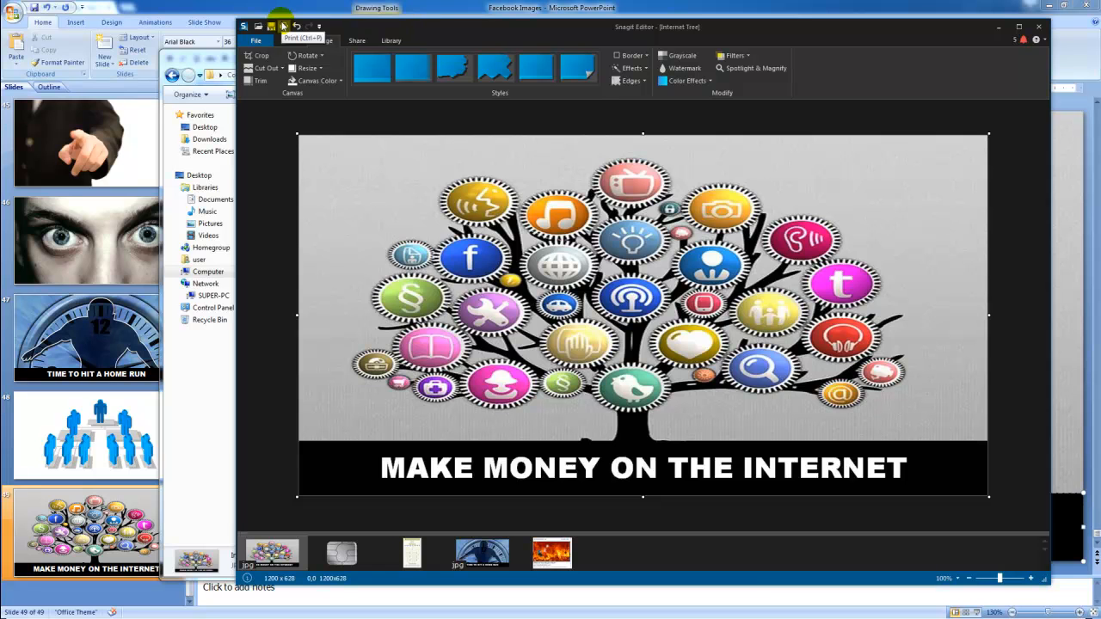
click(1040, 30)
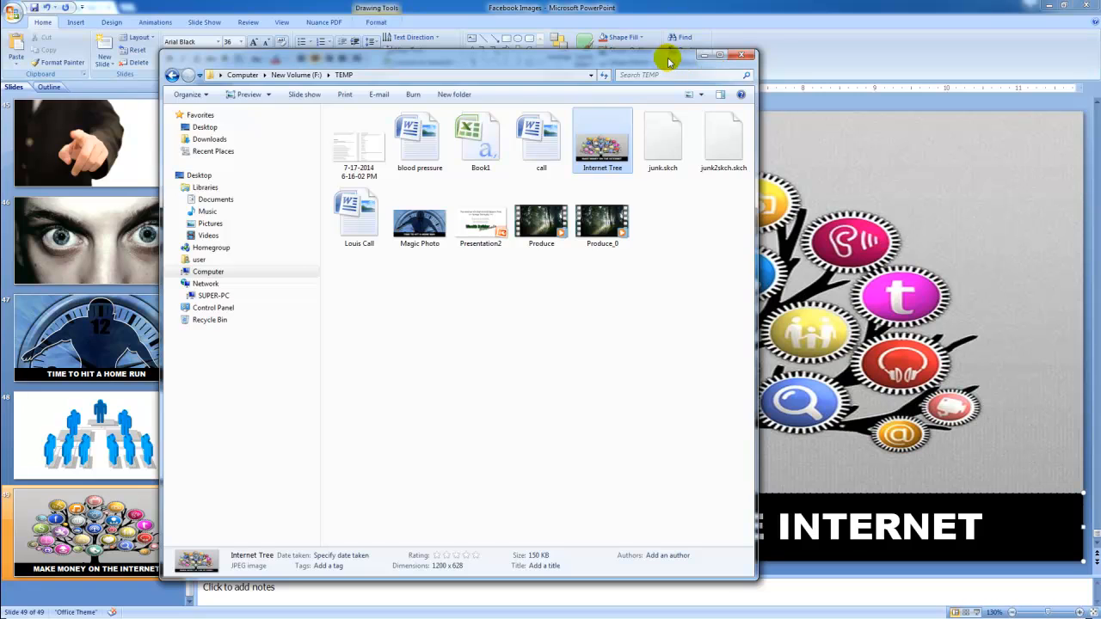
- Return to the presentation from the TEMP folder and examine the Recolor options for the tree picture, including More Variations
click(704, 55)
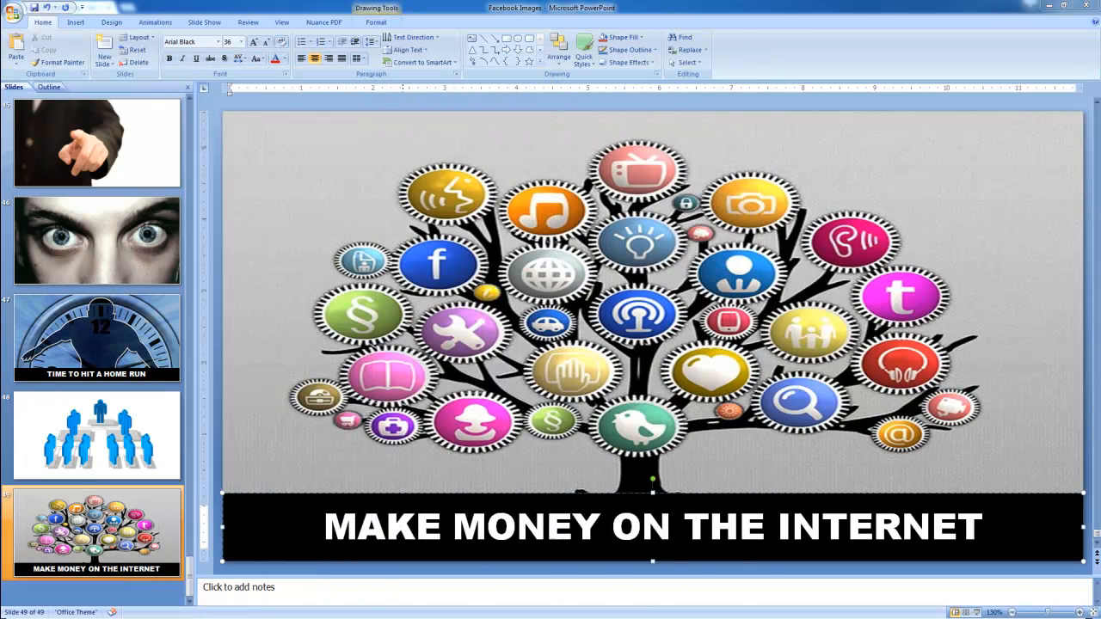
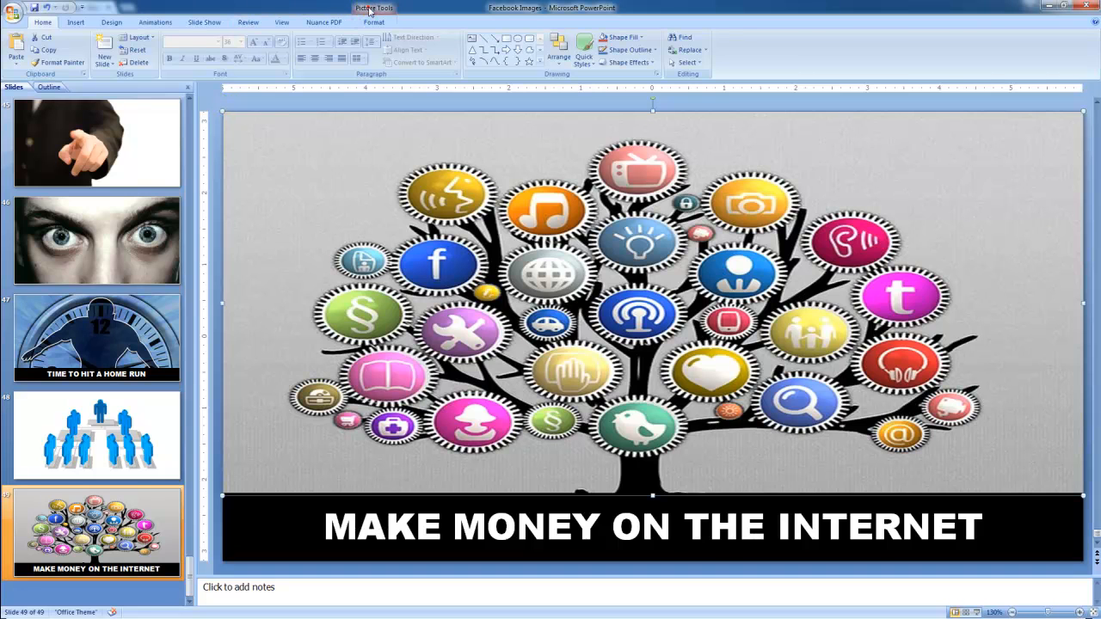
click(370, 10)
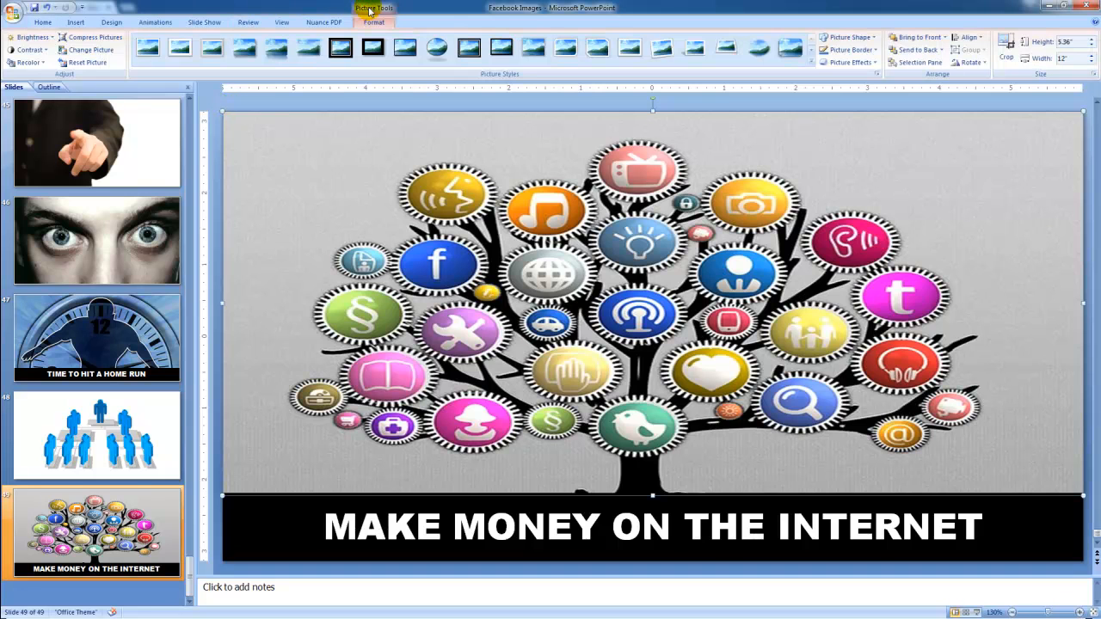
click(29, 62)
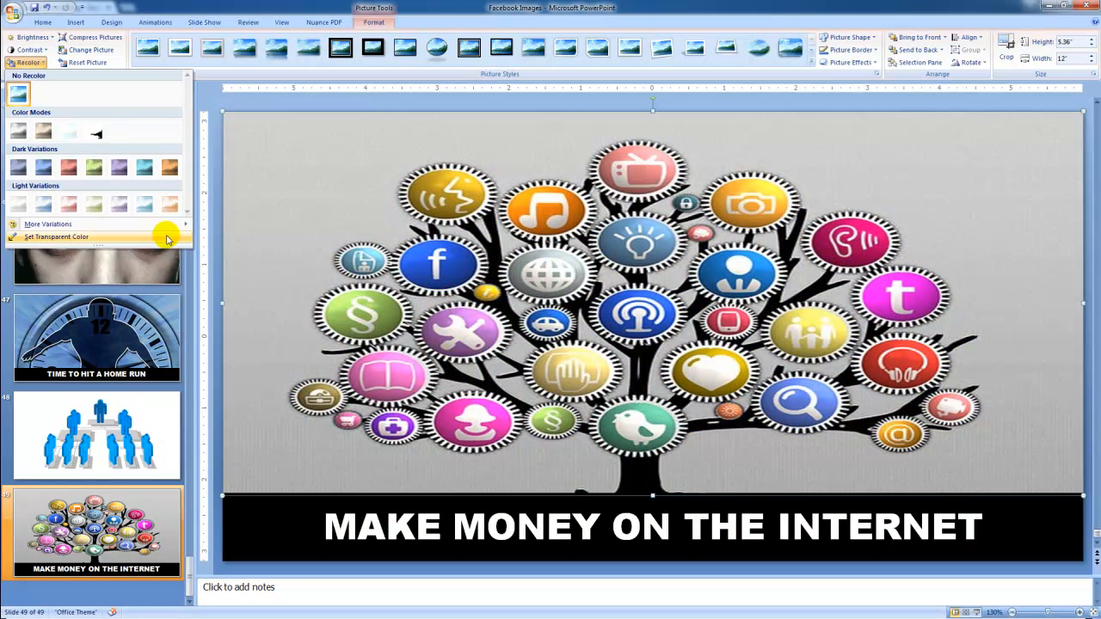
mouse_move(185, 228)
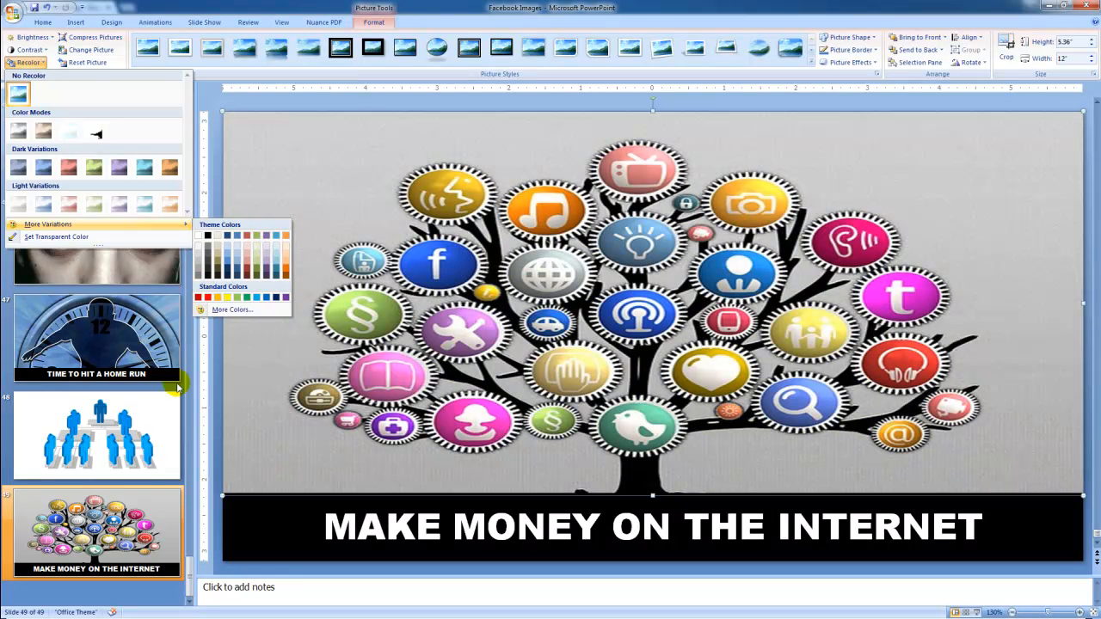
click(248, 446)
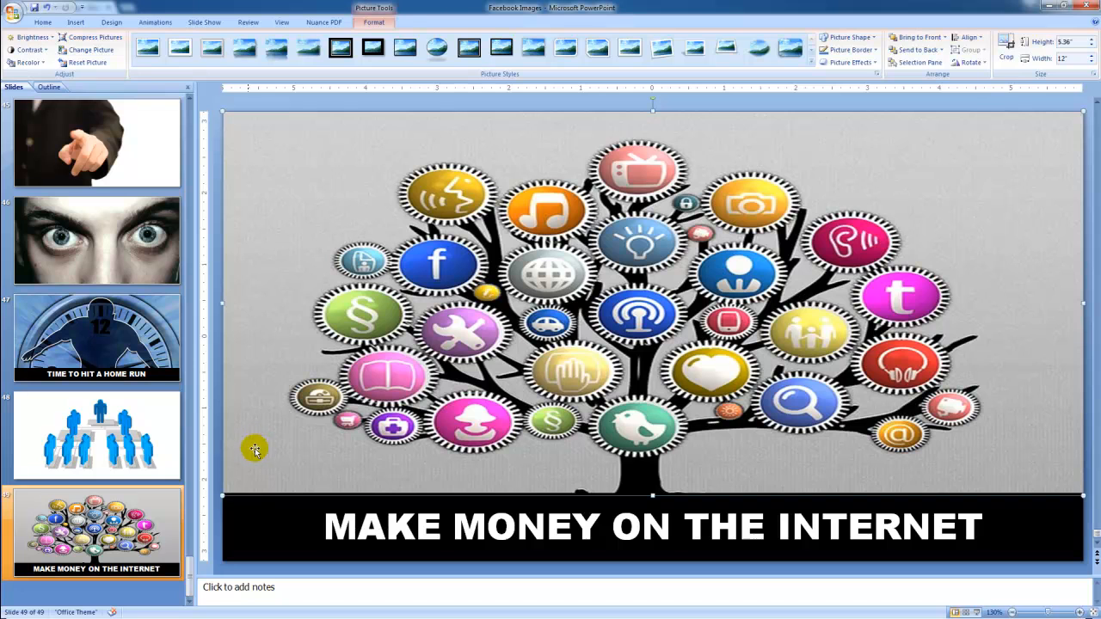
- Try the Accent color 2 Dark recolor on the clock picture of slide 47 and undo it
click(130, 345)
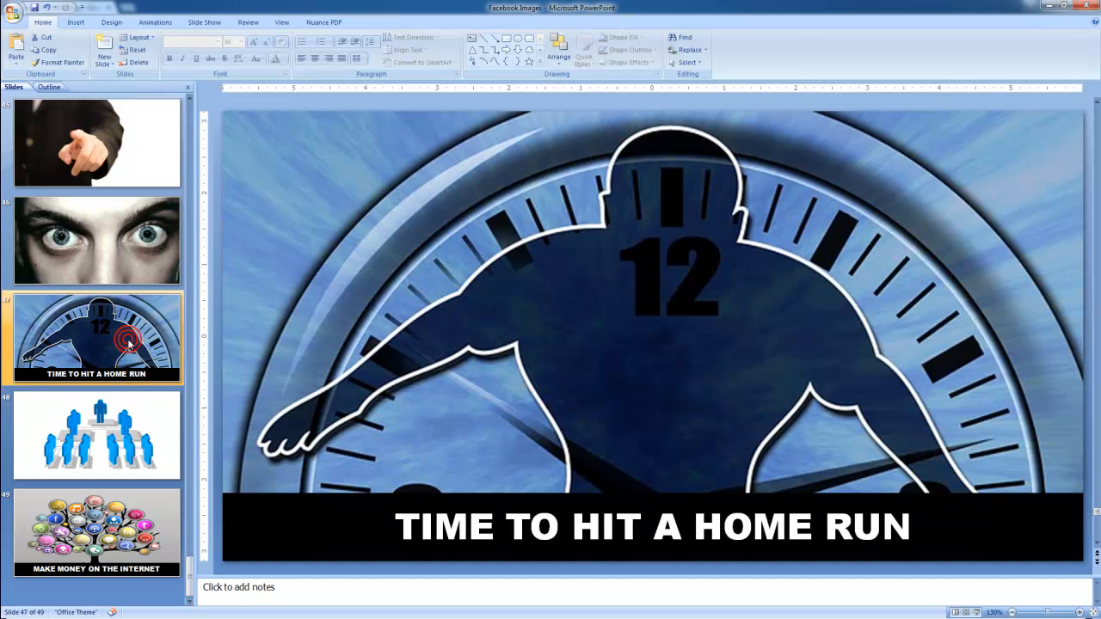
click(355, 331)
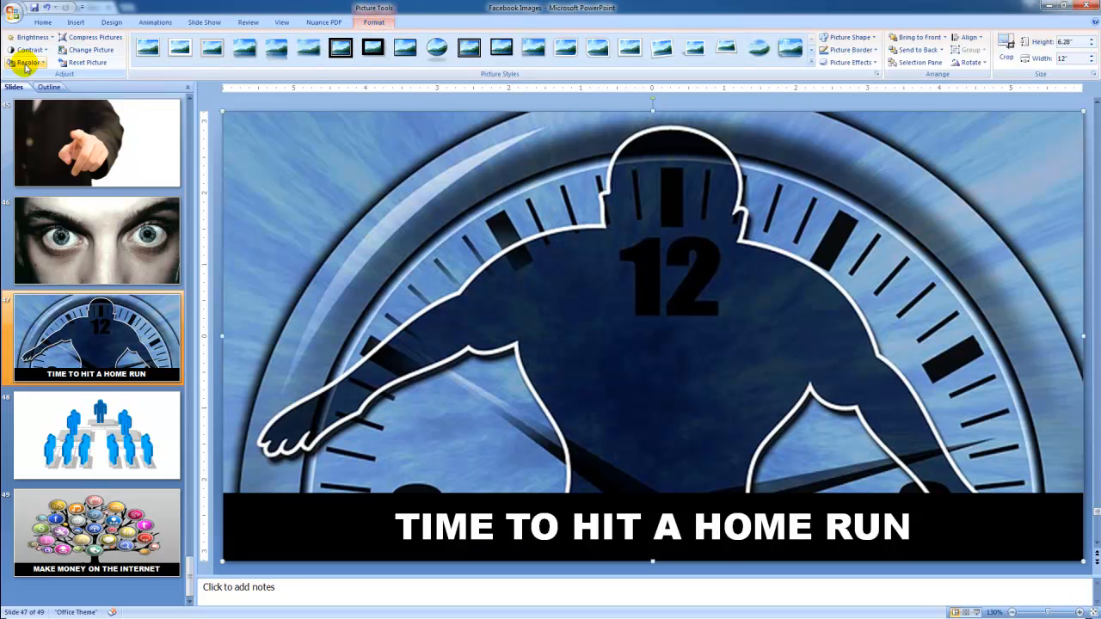
click(29, 62)
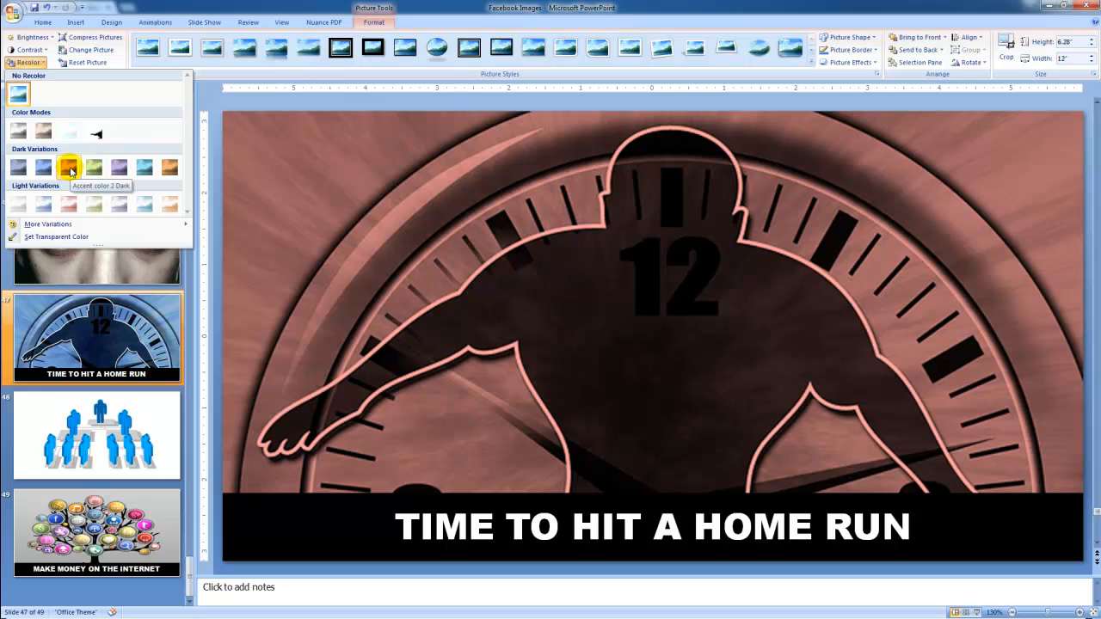
click(69, 169)
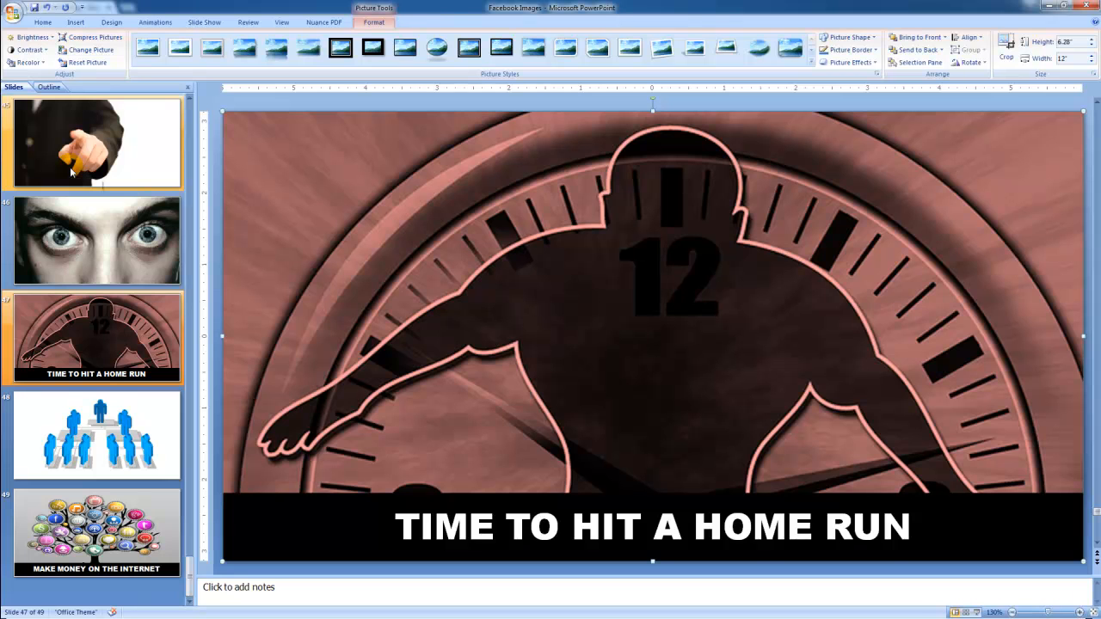
key(ctrl+z)
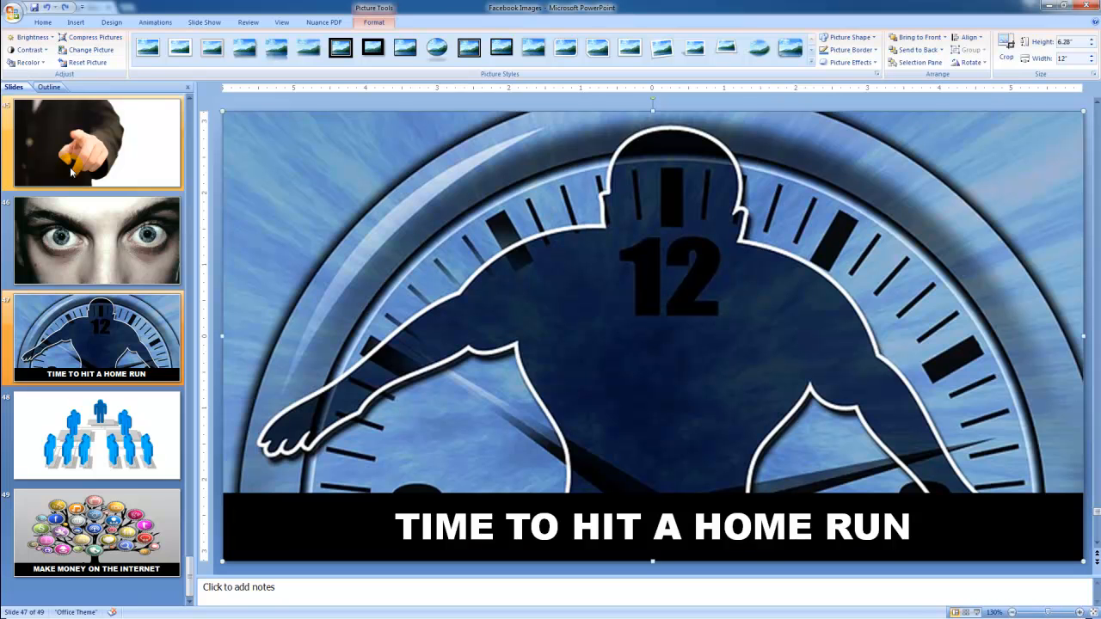
- Copy the picture of the smiling woman from slide 38 onto slide 49 and enlarge it slightly
click(159, 530)
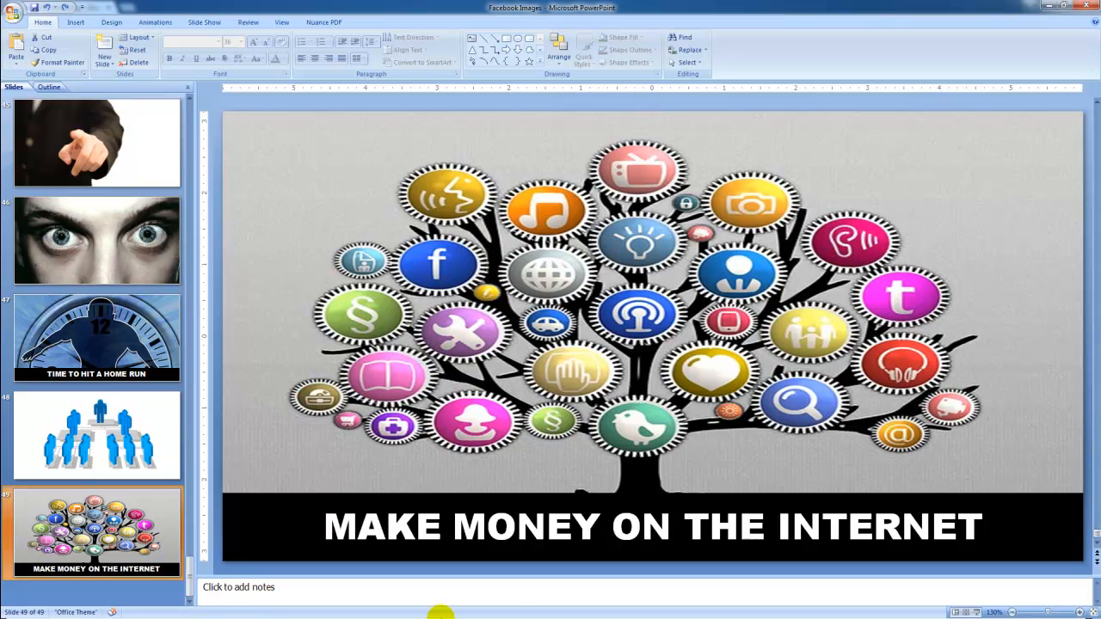
mouse_move(273, 540)
mouse_down()
mouse_move(273, 381)
mouse_move(267, 539)
mouse_up()
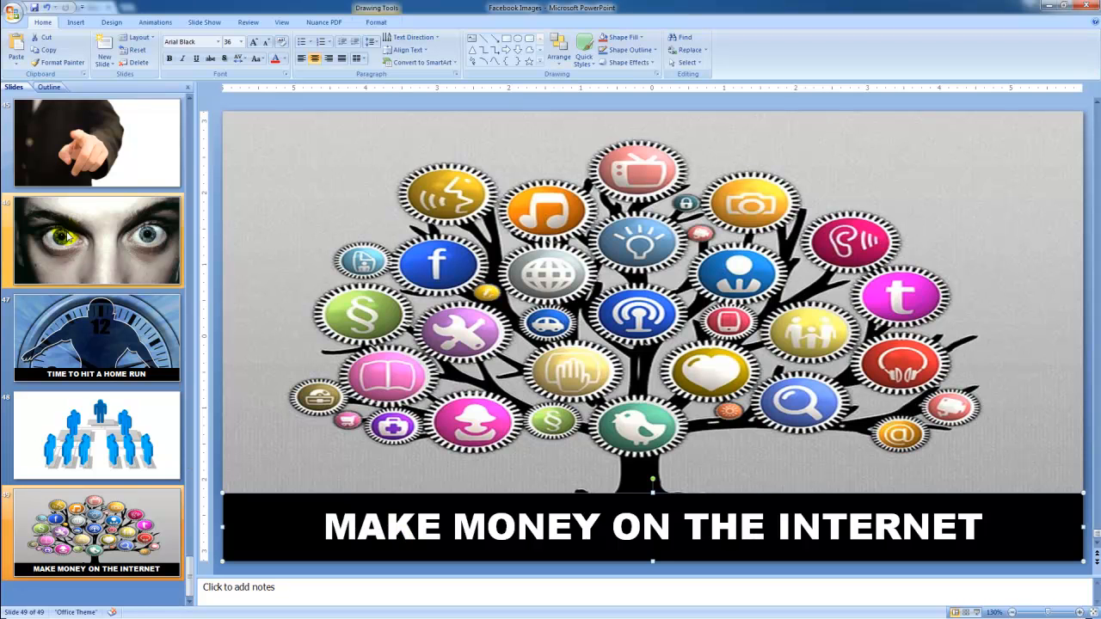
scroll(110, 211, up, 3)
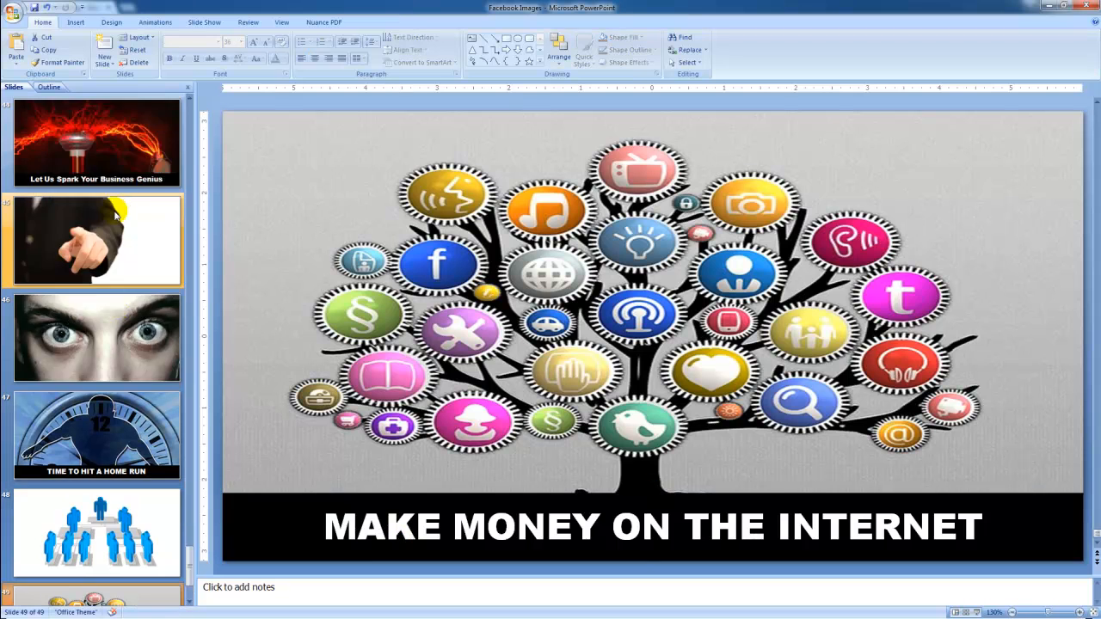
scroll(114, 215, up, 6)
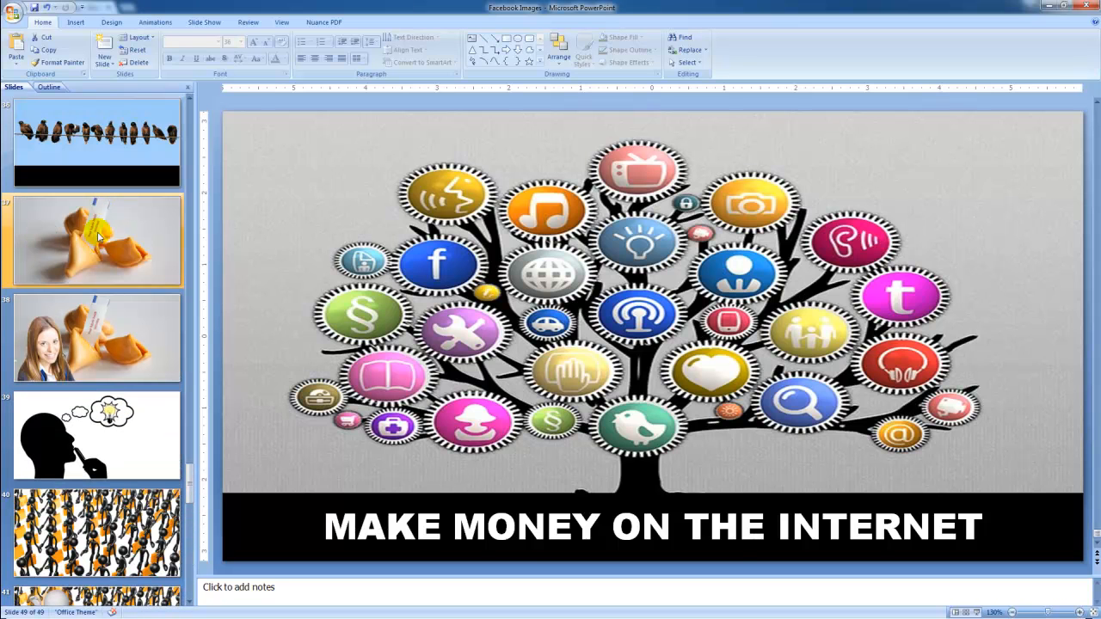
click(100, 346)
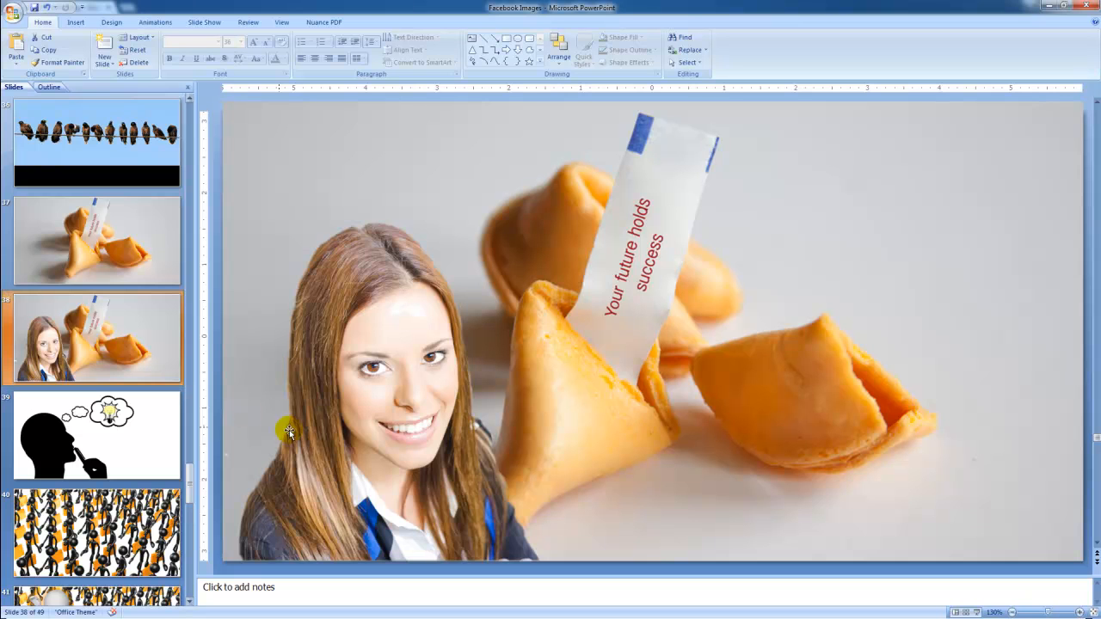
click(396, 386)
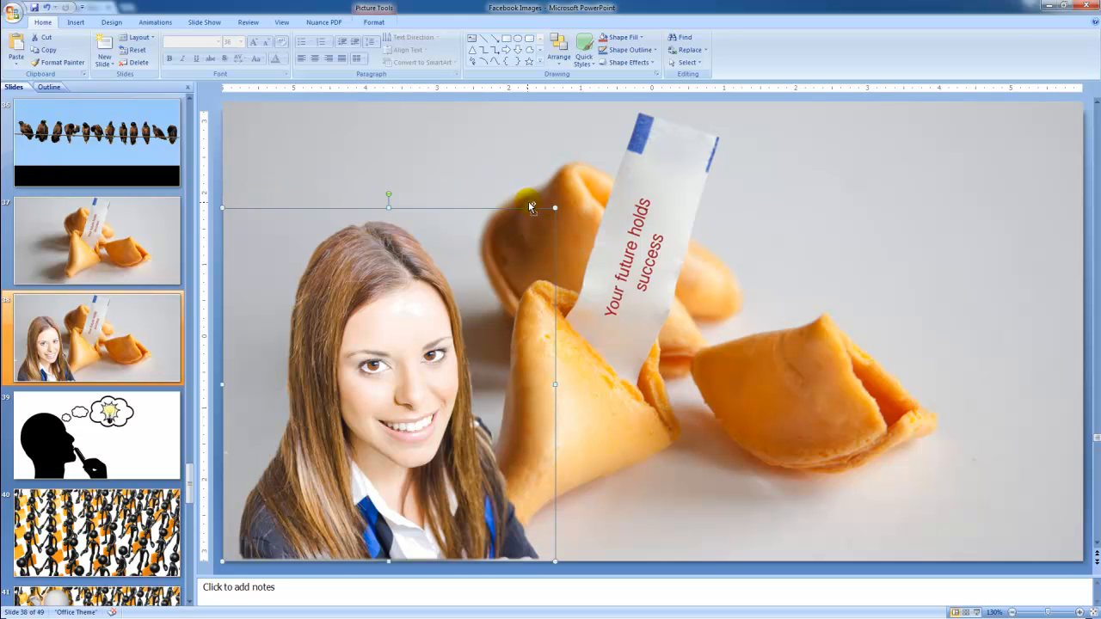
scroll(163, 401, down, 2)
scroll(162, 403, down, 7)
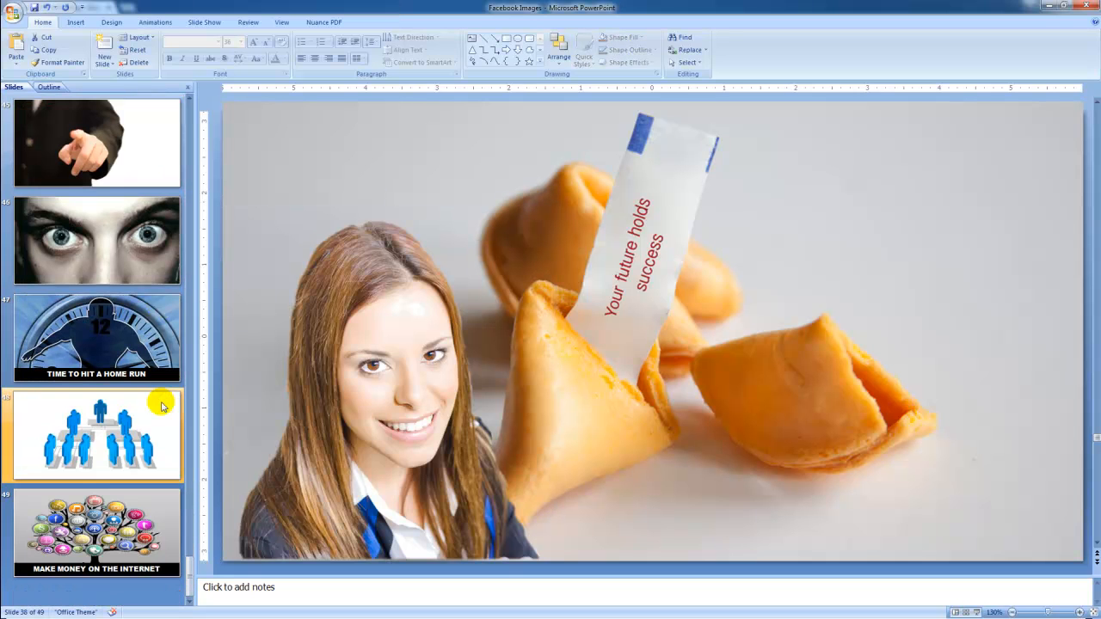
click(88, 540)
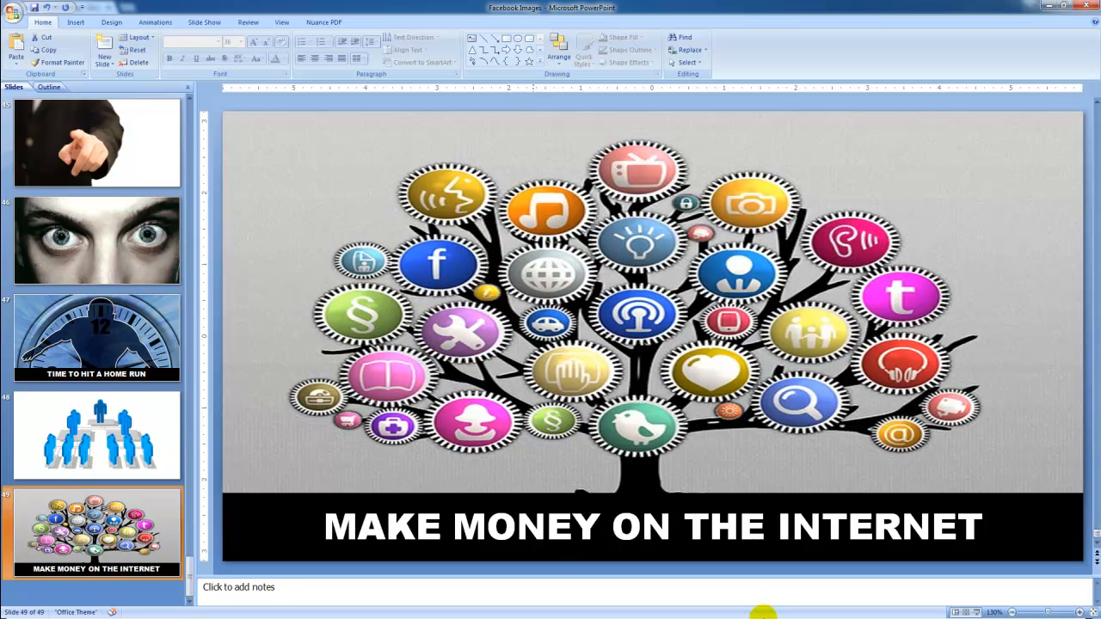
key(ctrl+v)
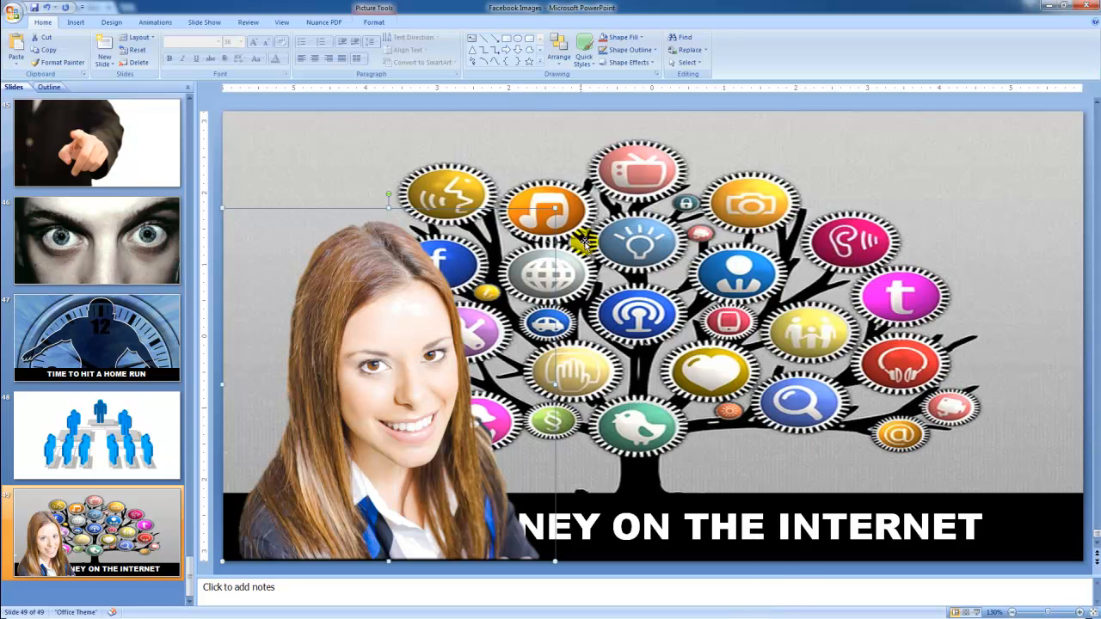
drag(559, 204, 588, 172)
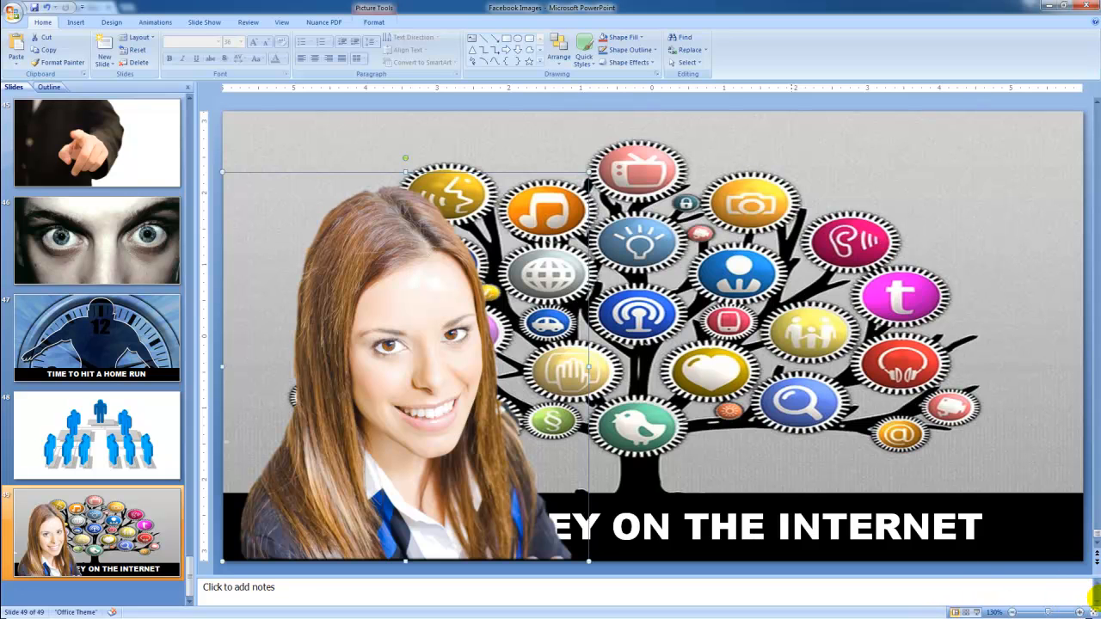
- Bring the black caption bar in front of the woman's picture on slide 49, and delete the woman's picture
click(1002, 526)
click(1002, 526)
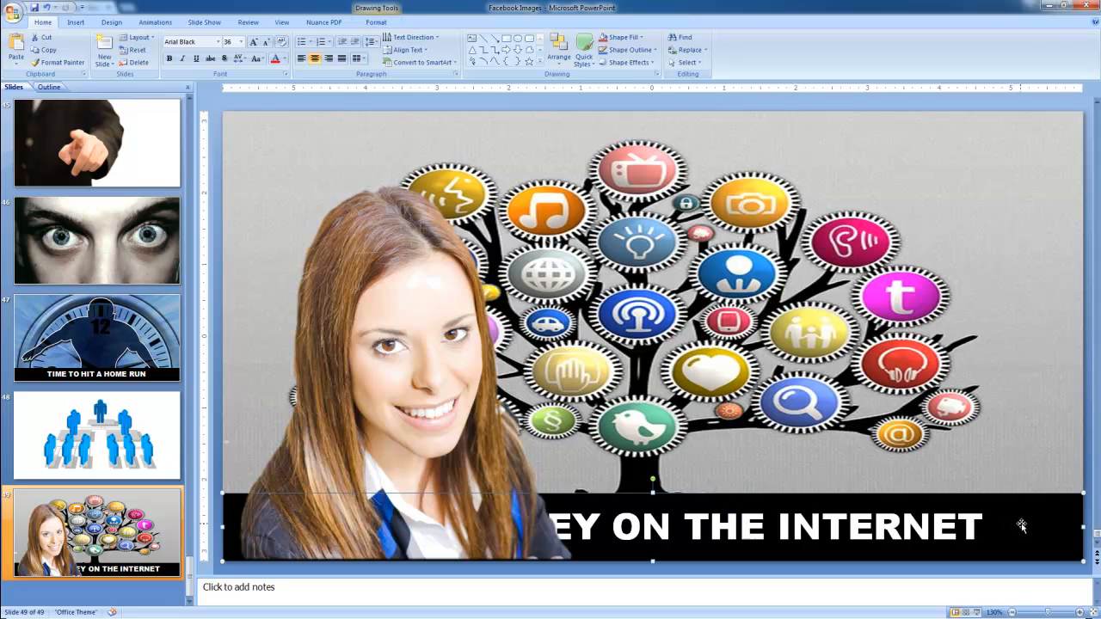
click(559, 54)
click(575, 90)
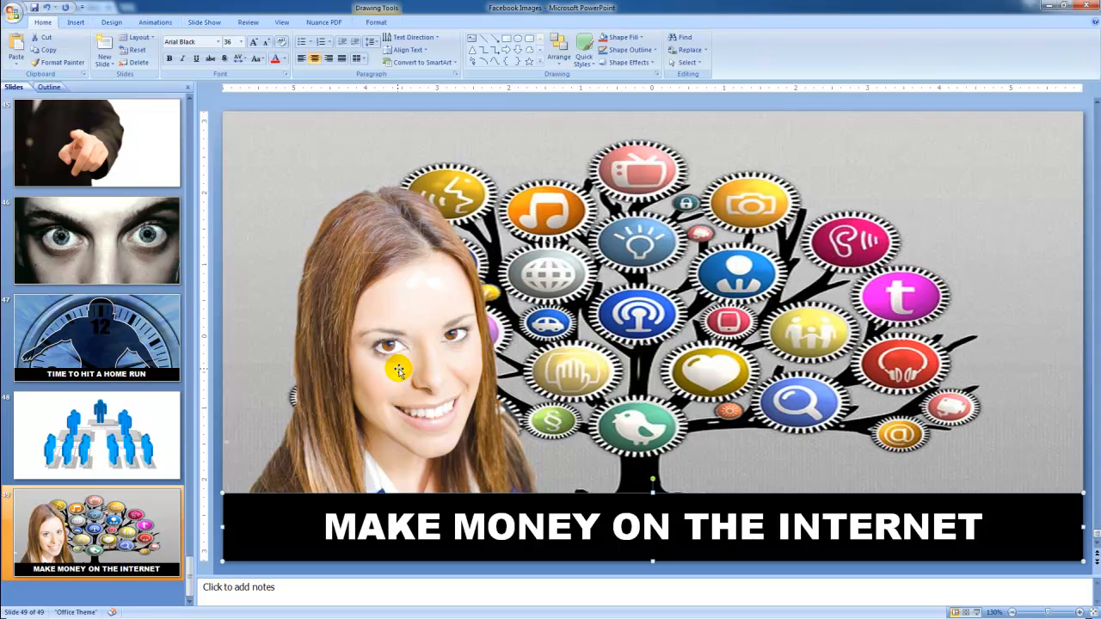
click(398, 369)
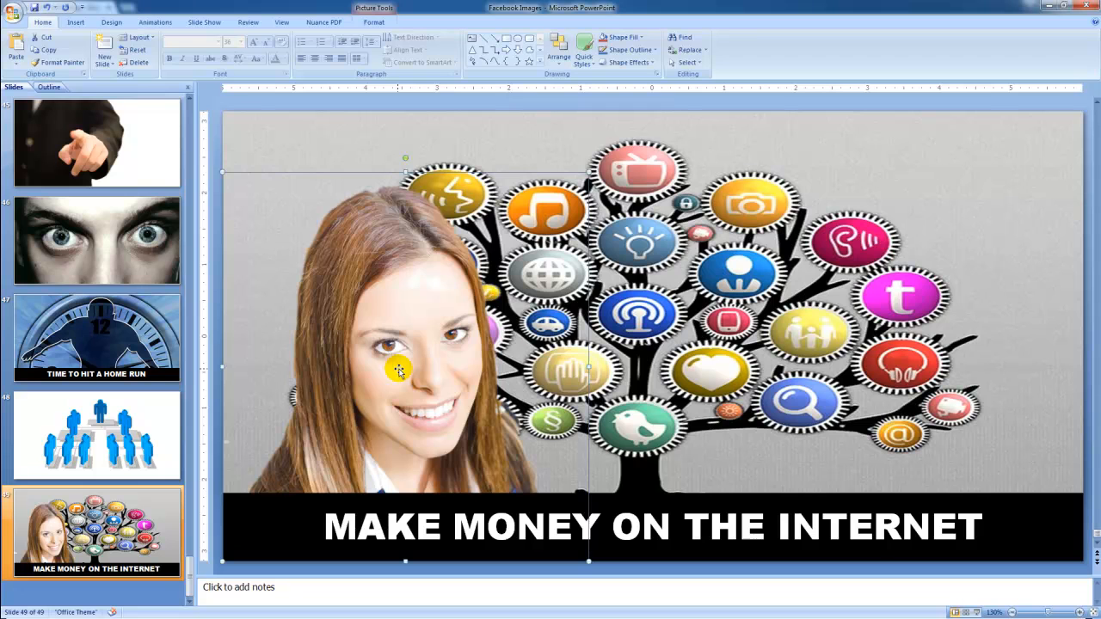
key(Delete)
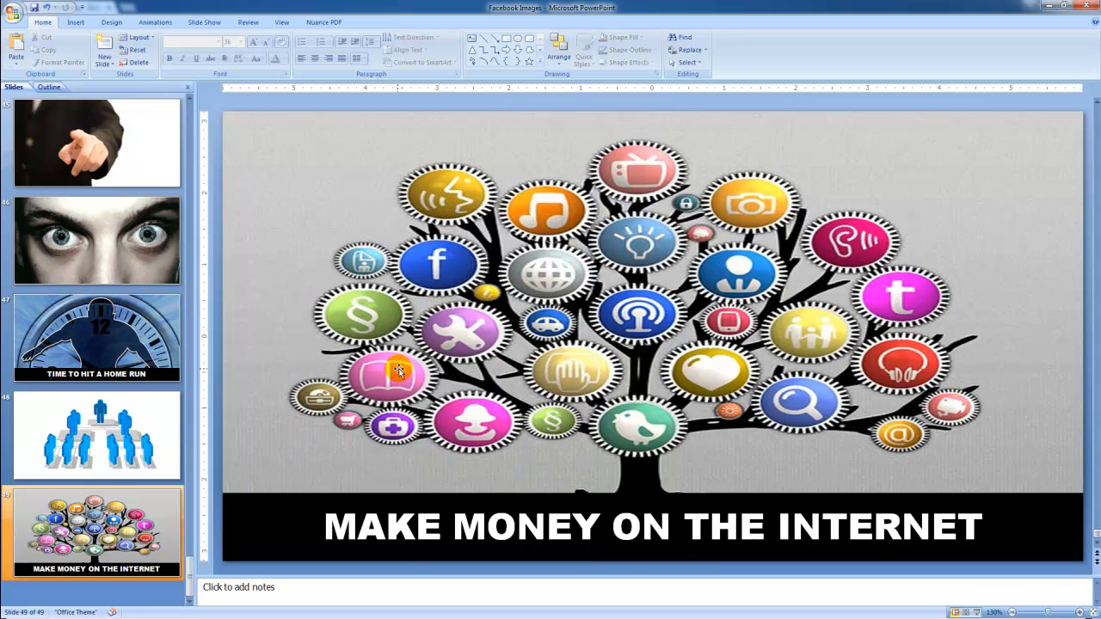
- Copy the picture of the pointing man in a suit from slide 45 onto slide 49
click(135, 145)
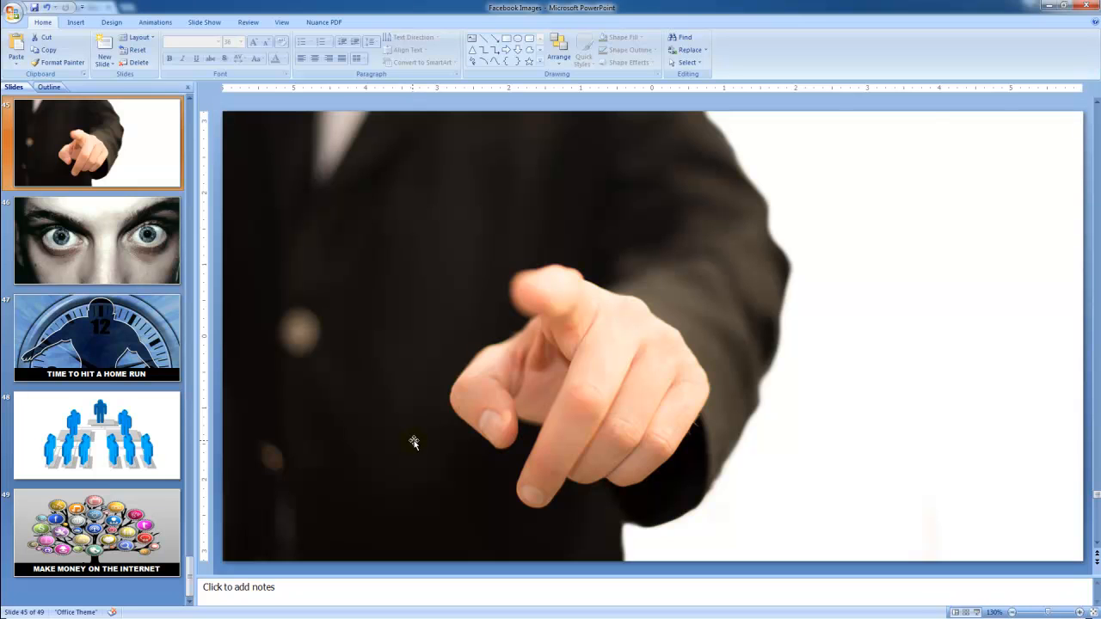
click(414, 442)
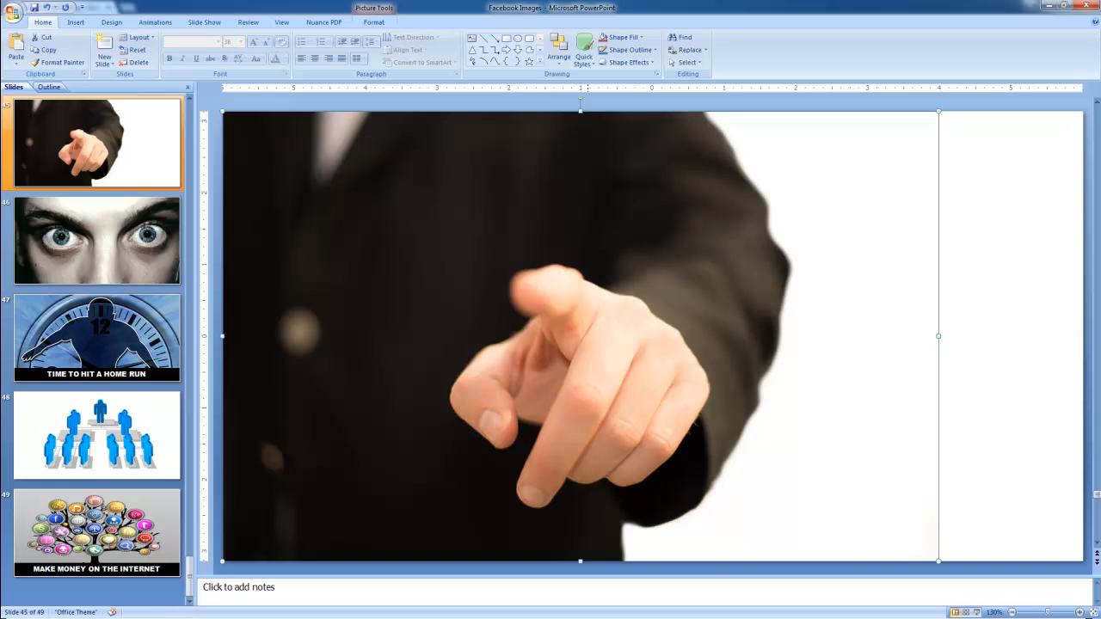
click(108, 548)
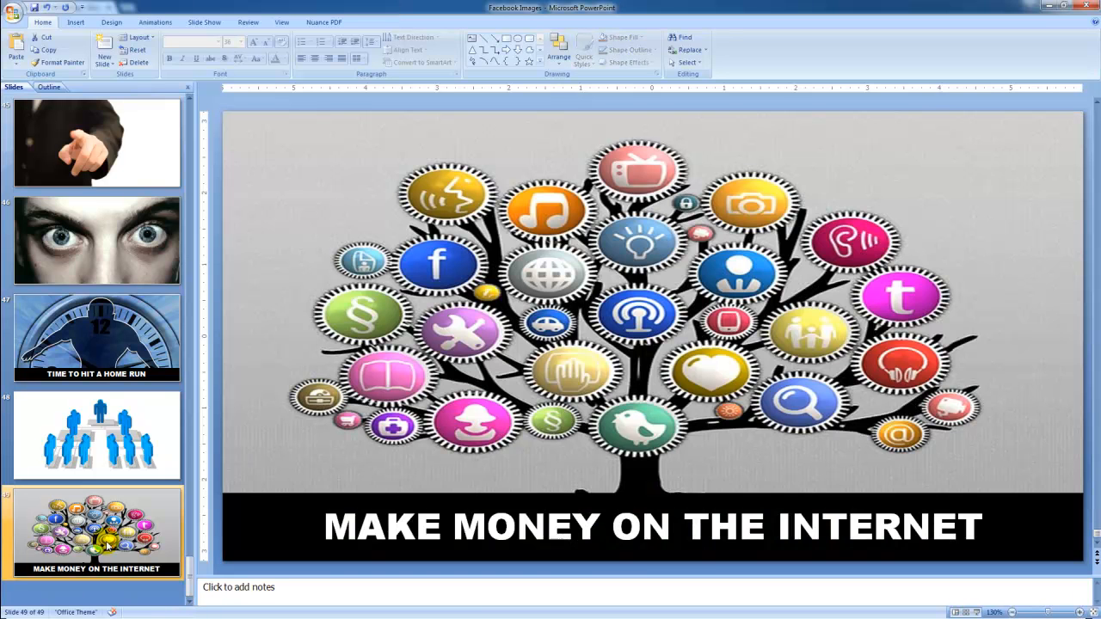
key(ctrl+v)
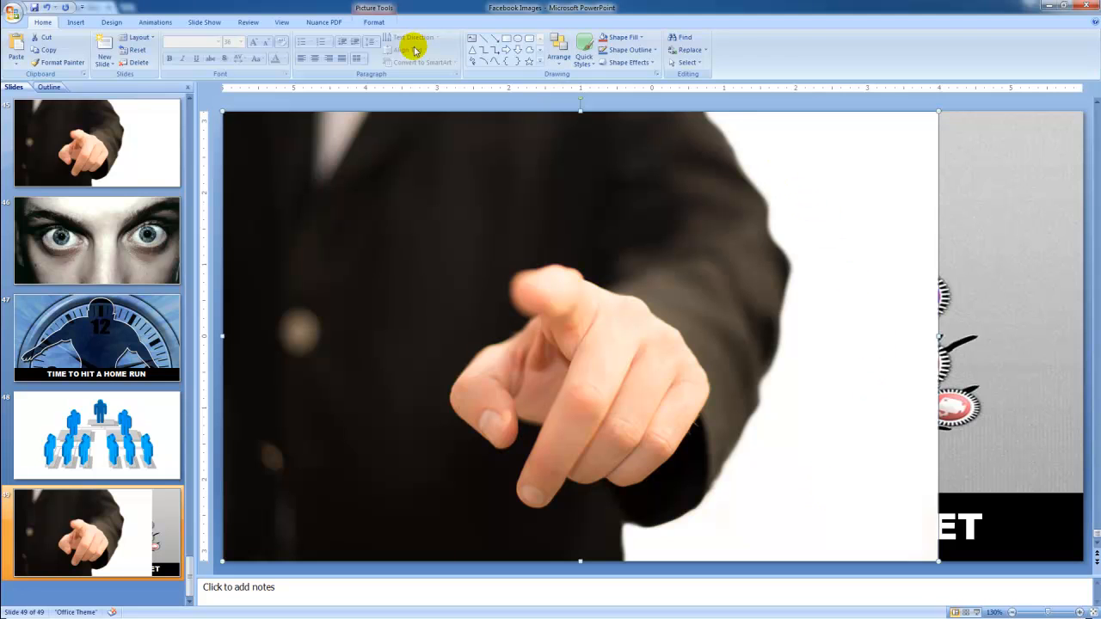
- Make the white background of the pasted pointing man picture transparent with Set Transparent Color
click(374, 9)
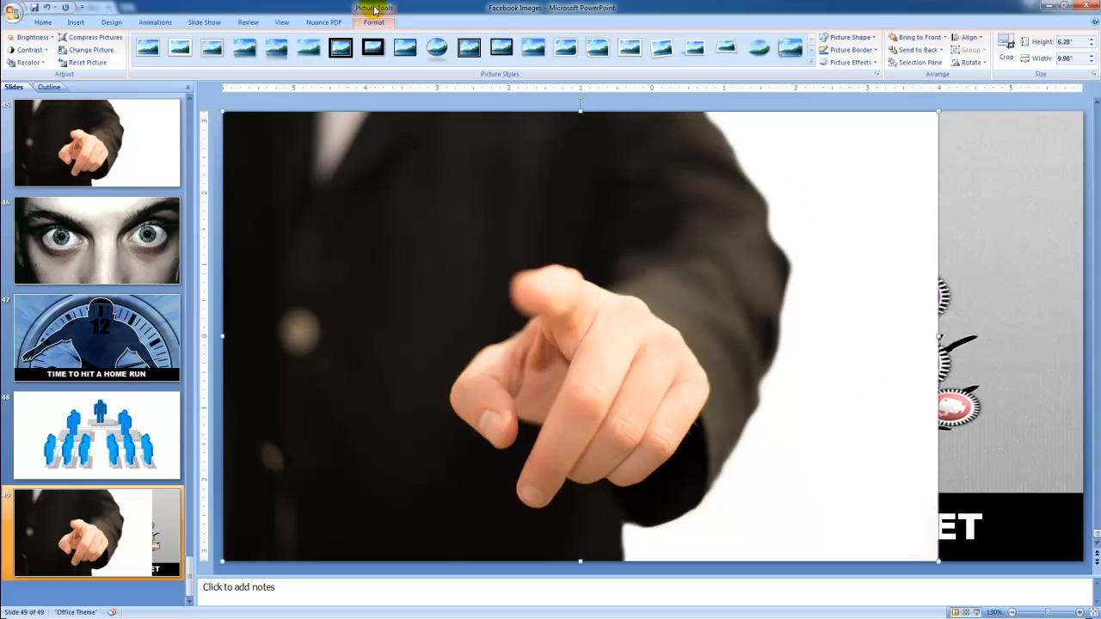
click(26, 64)
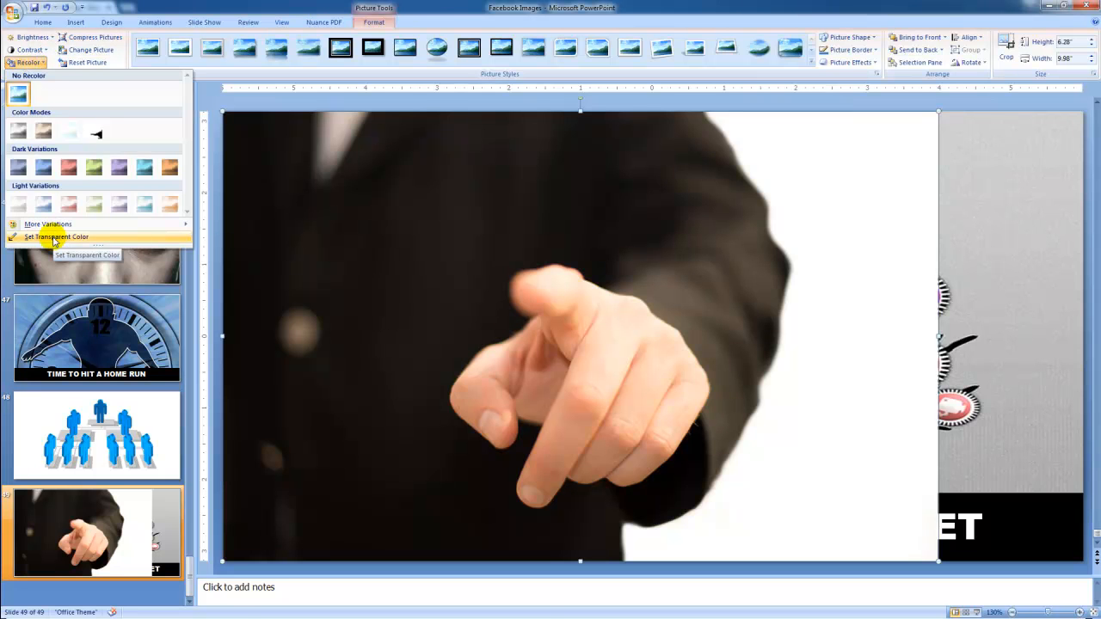
click(55, 239)
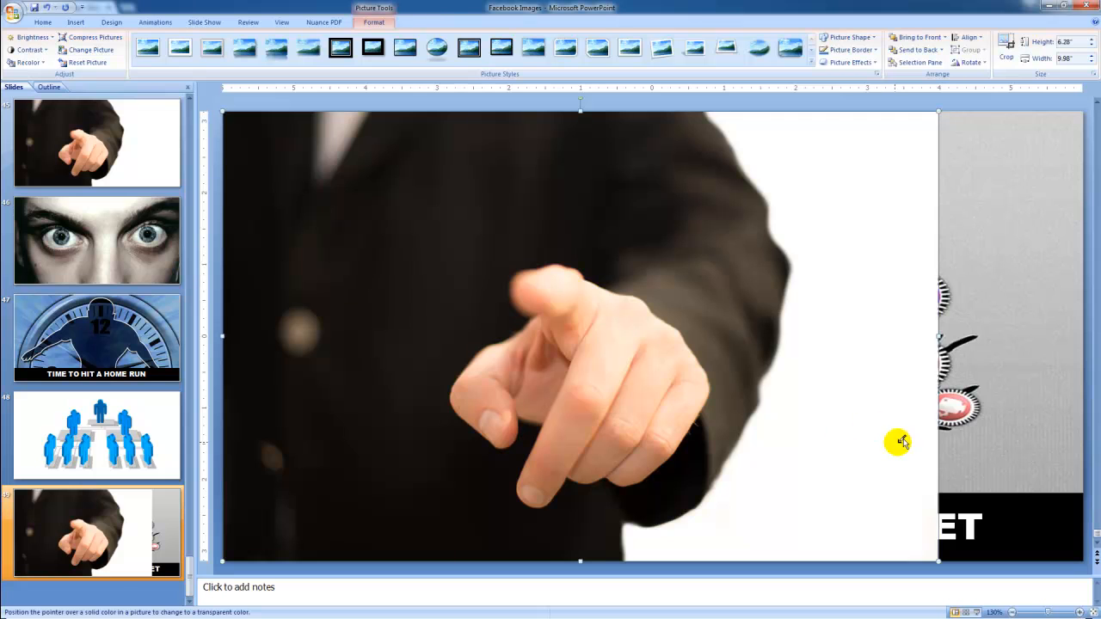
click(844, 432)
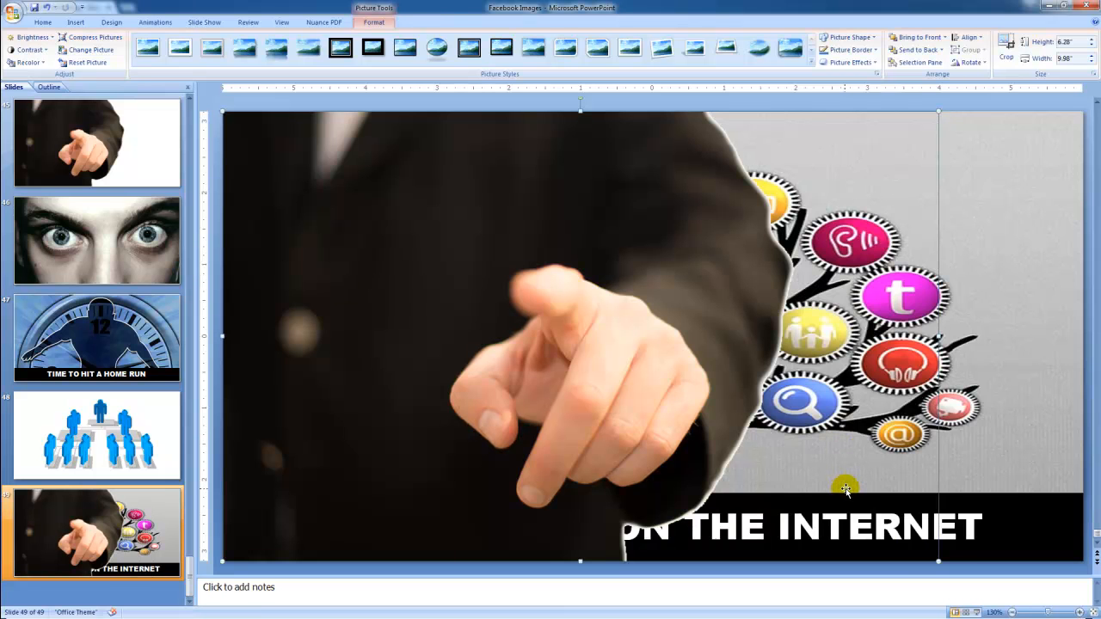
- Bring the black "MAKE MONEY ON THE INTERNET" caption bar in front of the pointing man's picture on slide 49
click(1026, 530)
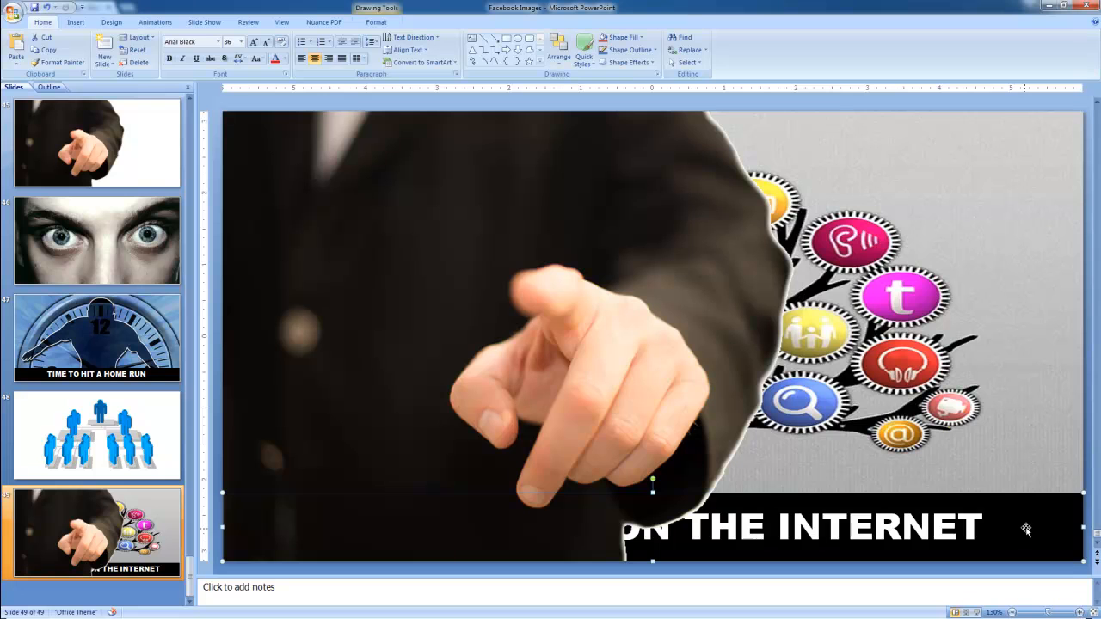
click(556, 62)
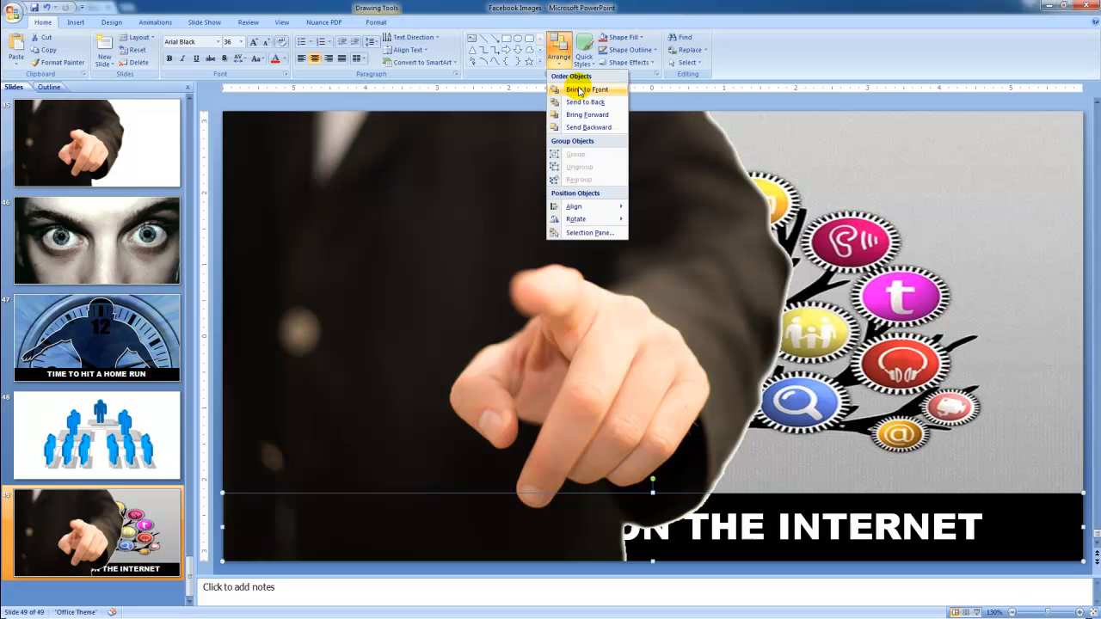
click(577, 88)
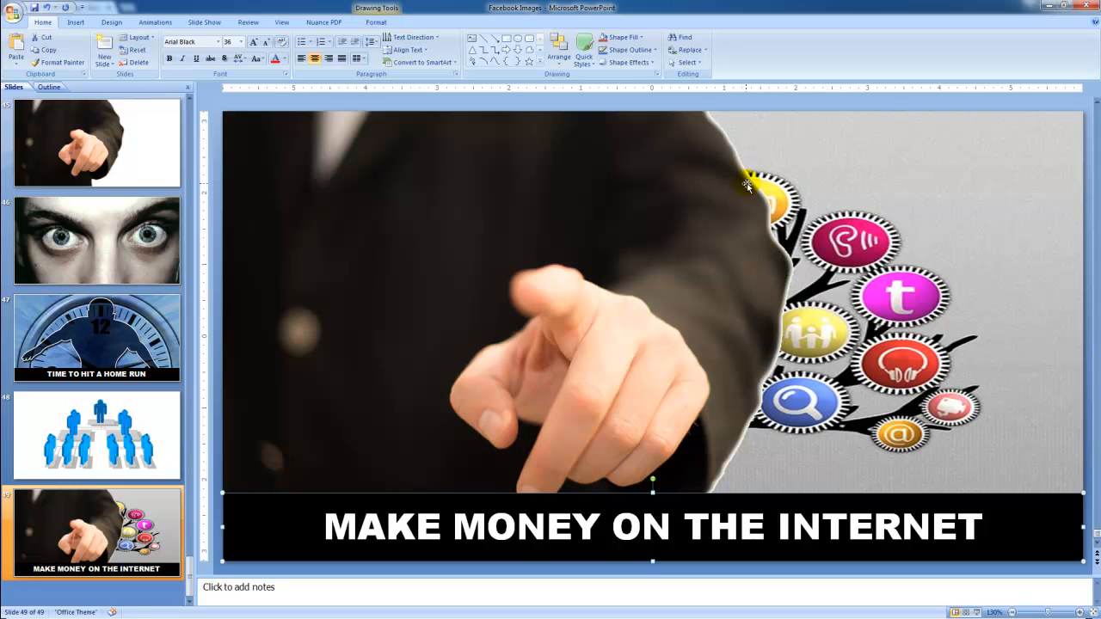
- Apply a 2.5 Point Soft Edges picture effect to the pointing man's picture on slide 49
click(631, 227)
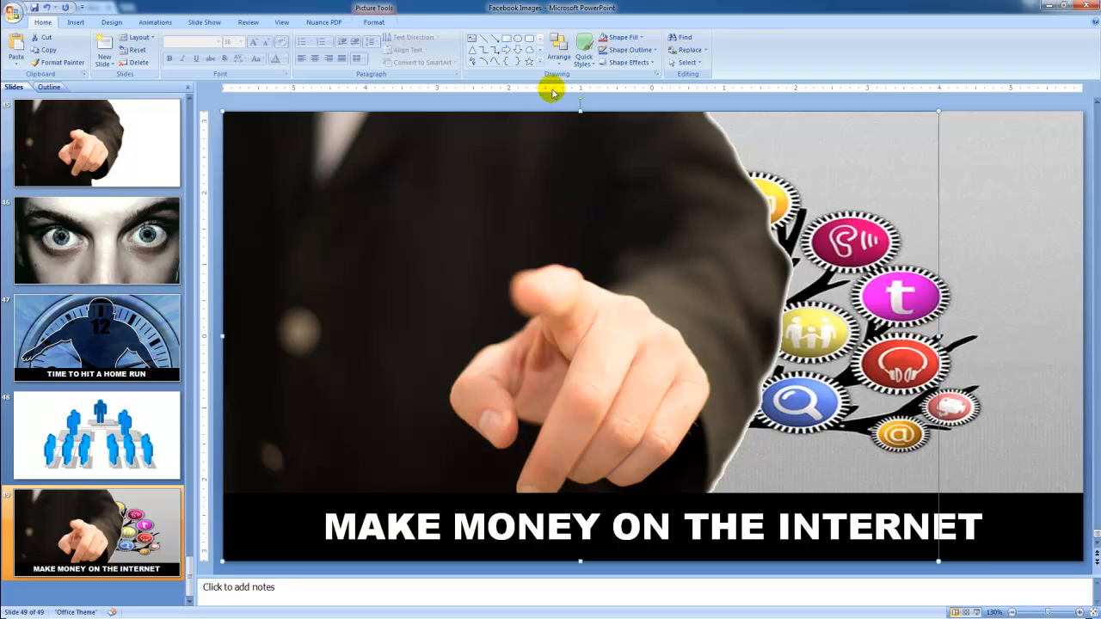
click(380, 12)
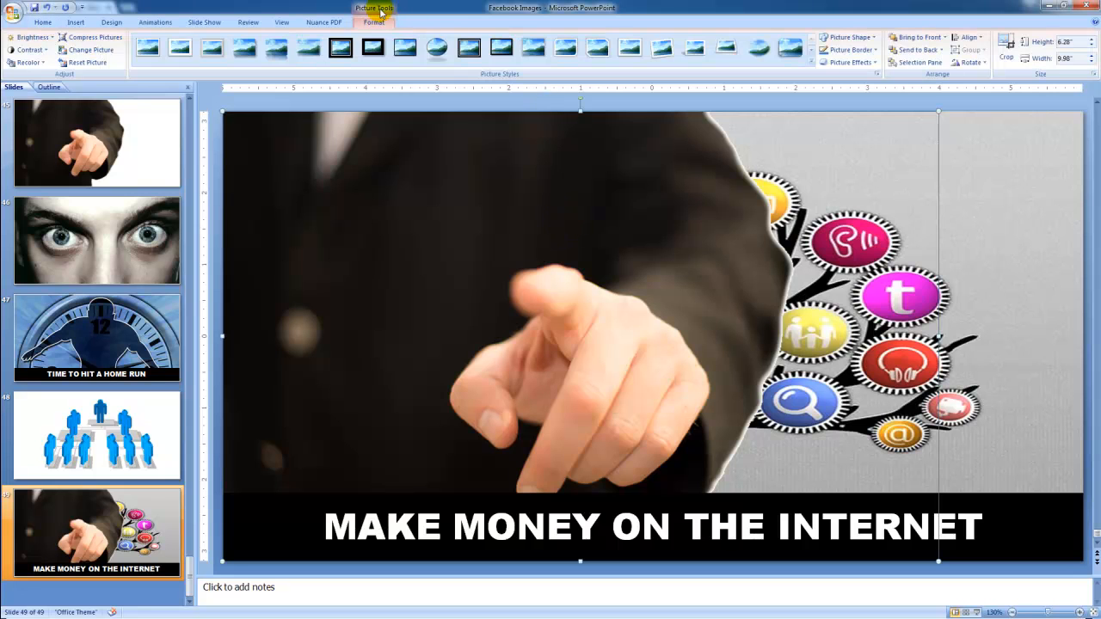
click(847, 62)
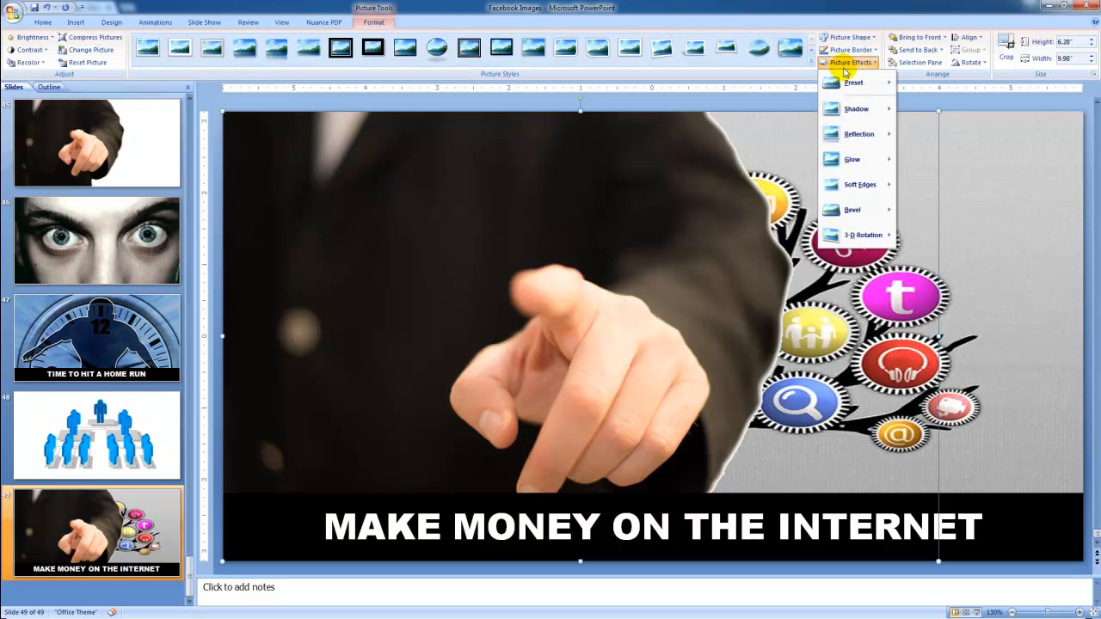
mouse_move(855, 186)
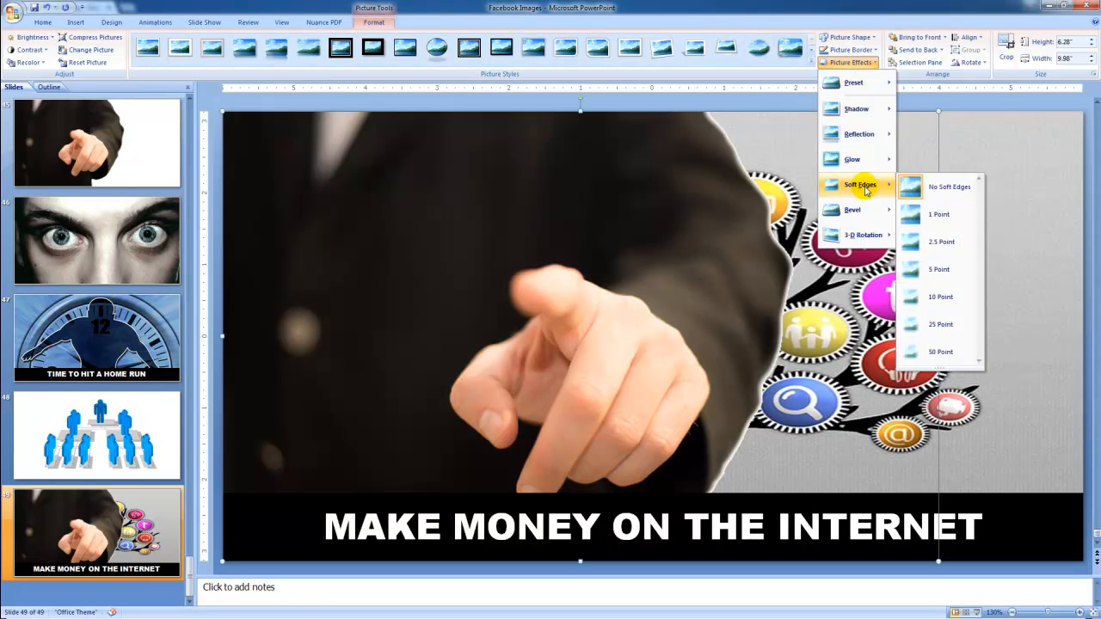
click(941, 244)
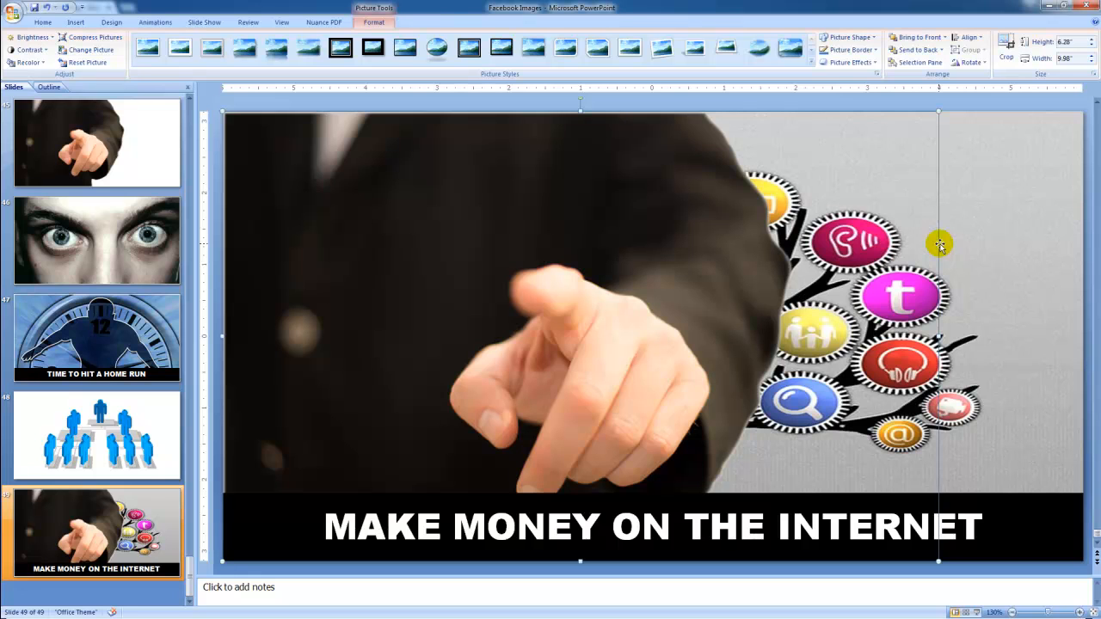
- Replace the pointing man's picture on slide 49 with a copy of the dark-haired woman's picture from slide 4
click(636, 303)
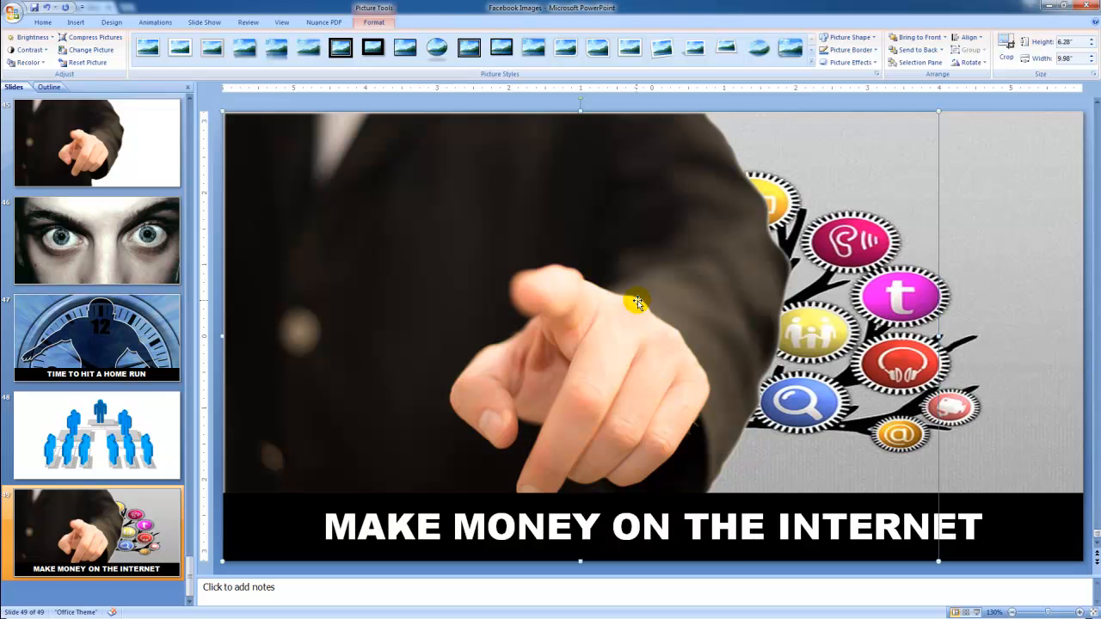
key(Delete)
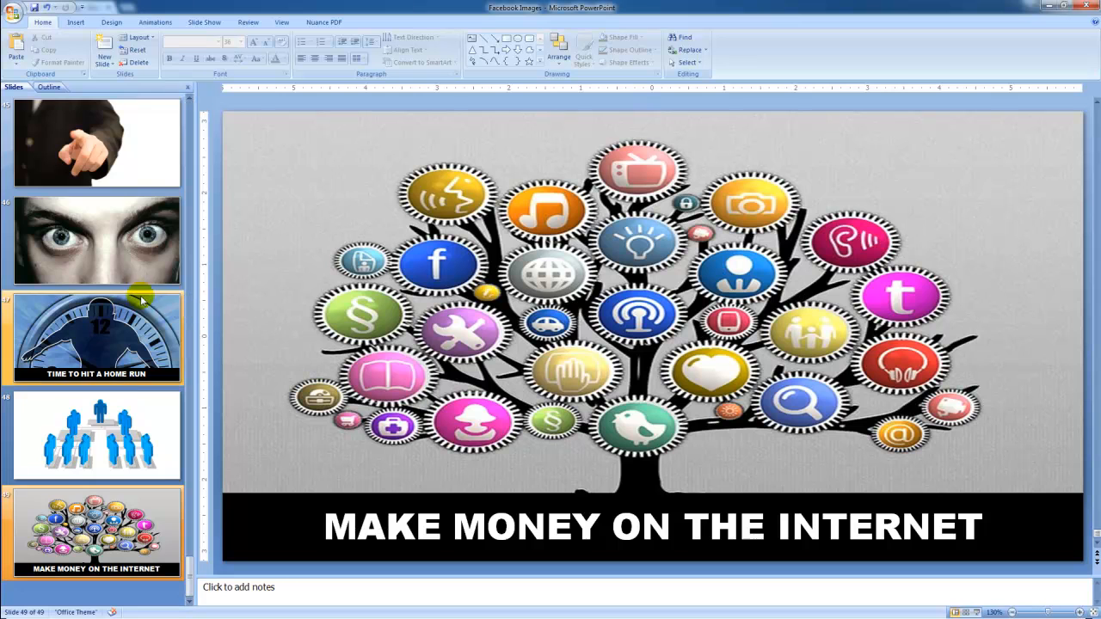
scroll(140, 301, up, 6)
scroll(141, 296, up, 9)
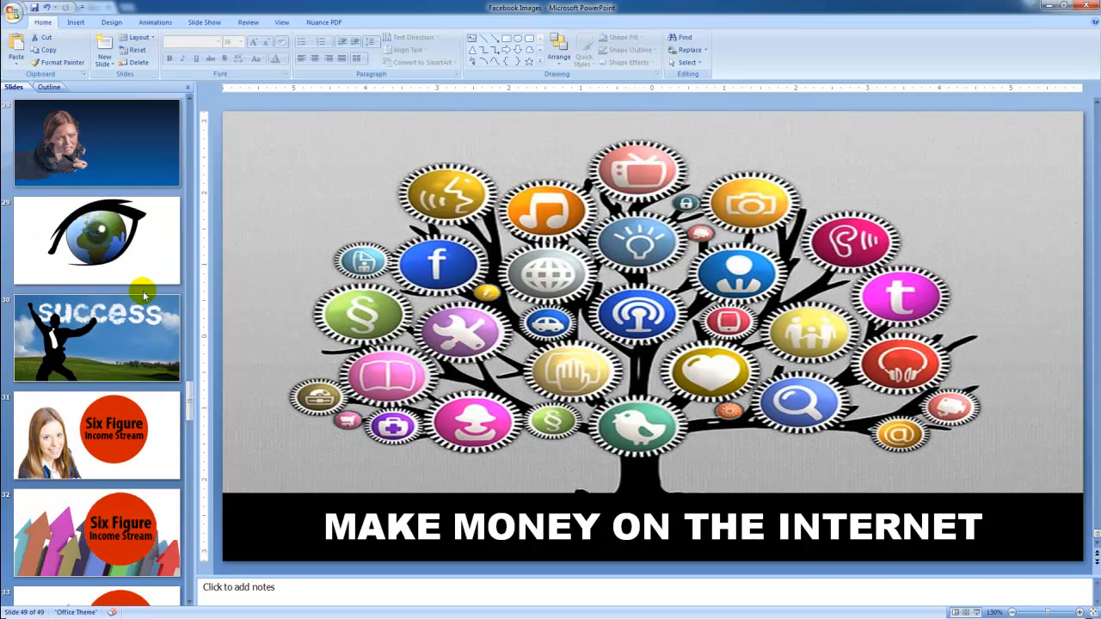
scroll(144, 295, up, 3)
scroll(144, 295, up, 6)
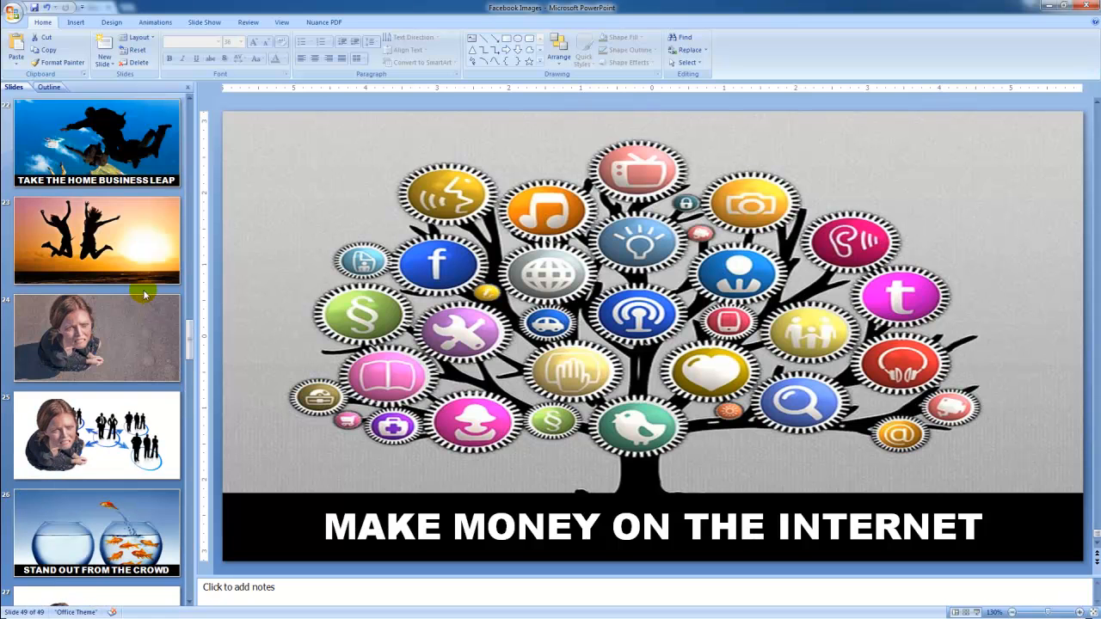
scroll(143, 295, up, 3)
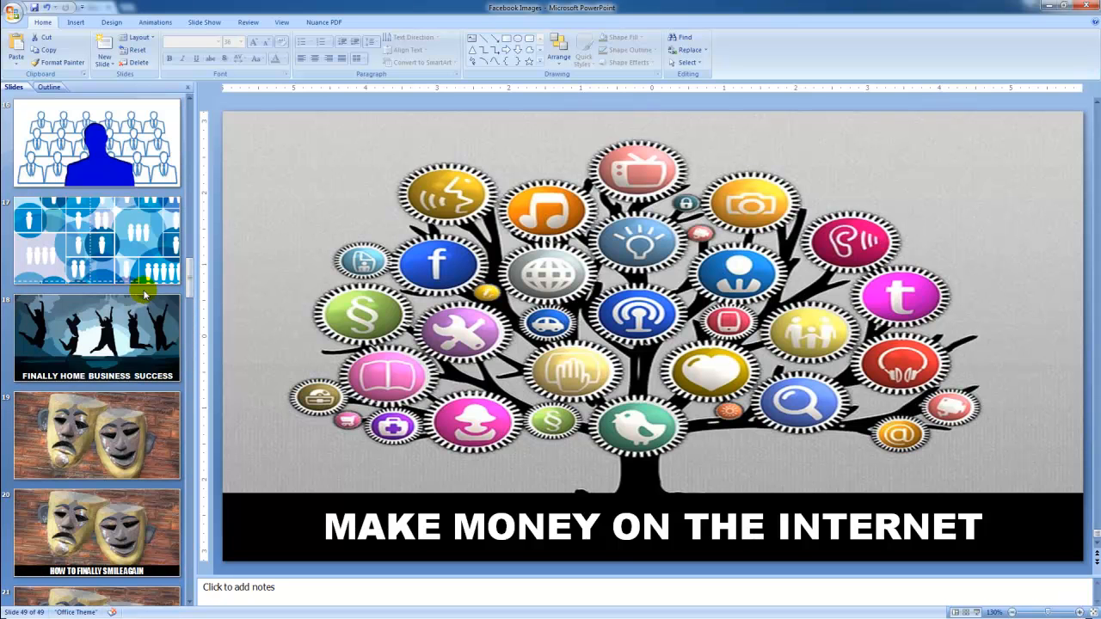
scroll(144, 295, up, 7)
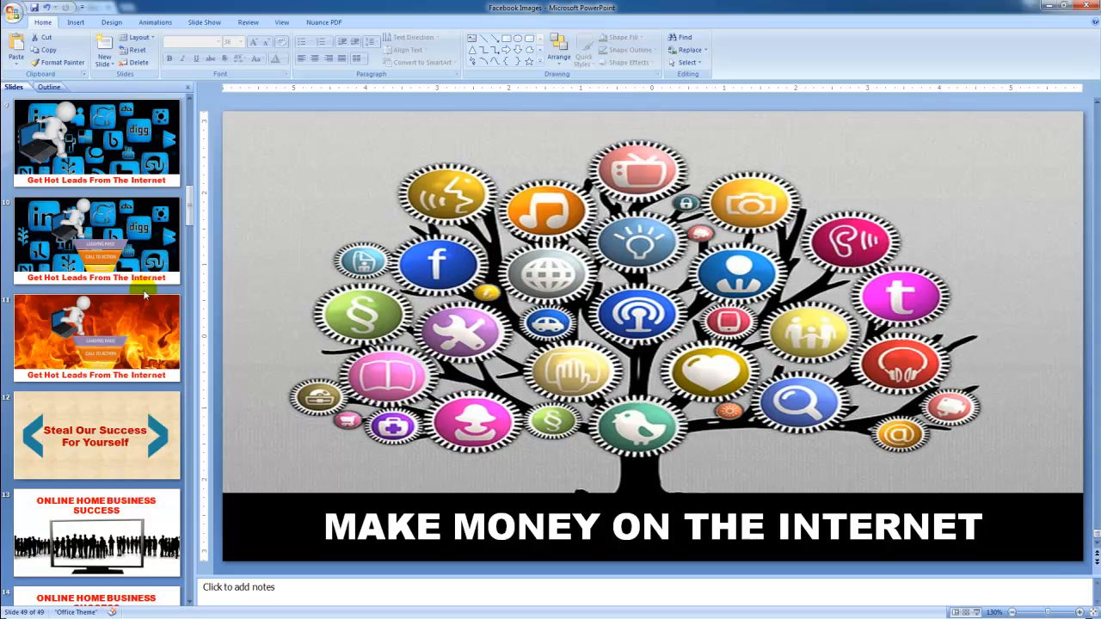
scroll(144, 295, up, 5)
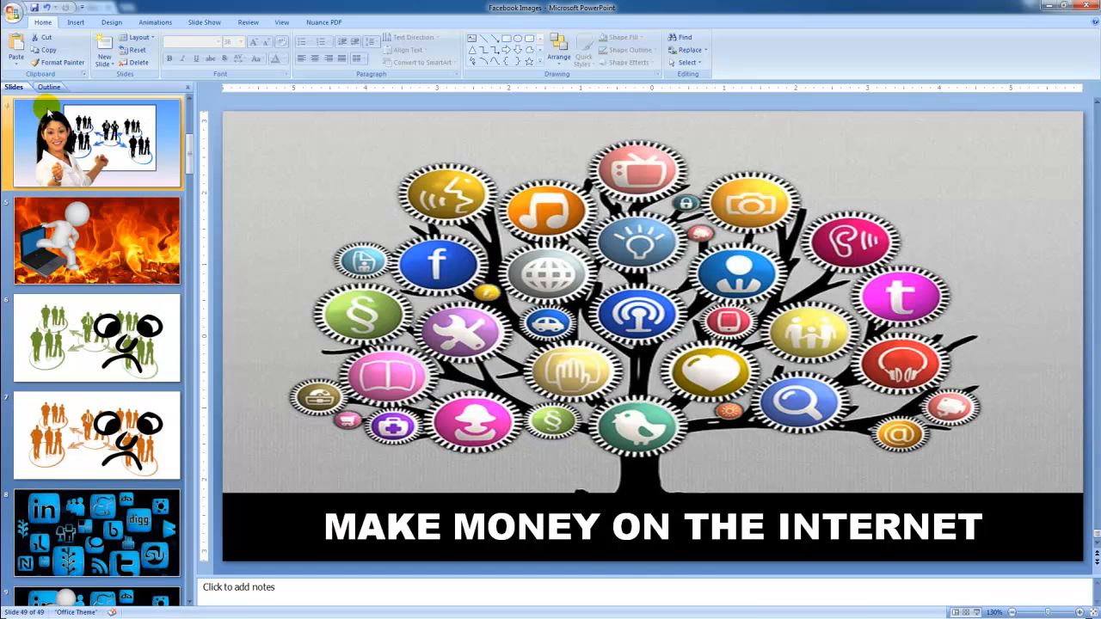
click(47, 112)
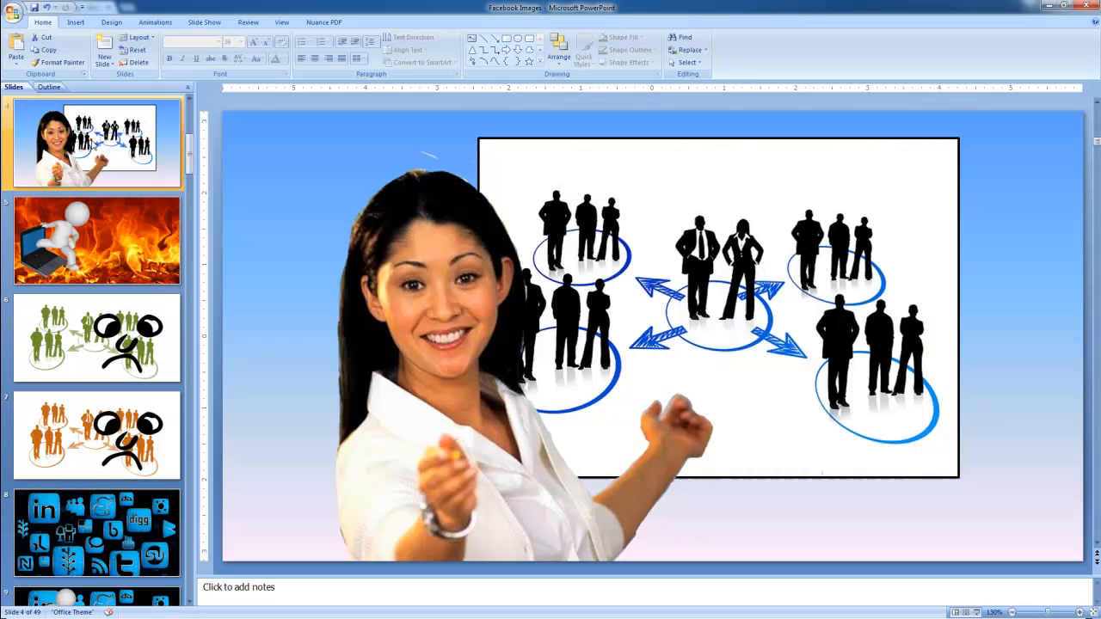
click(441, 398)
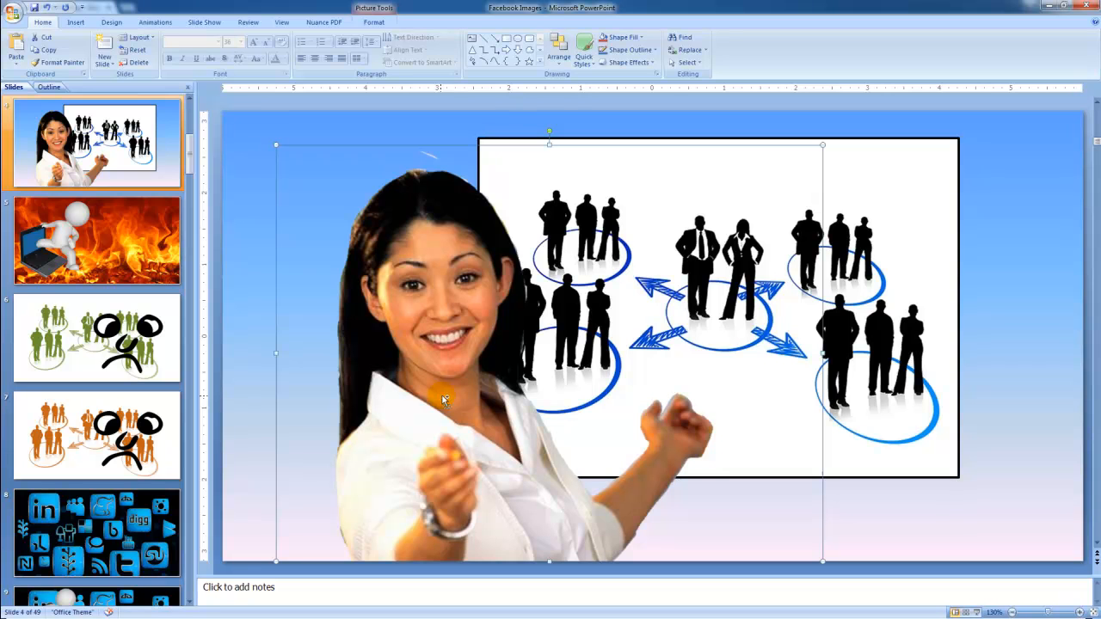
scroll(146, 399, down, 3)
scroll(146, 400, down, 15)
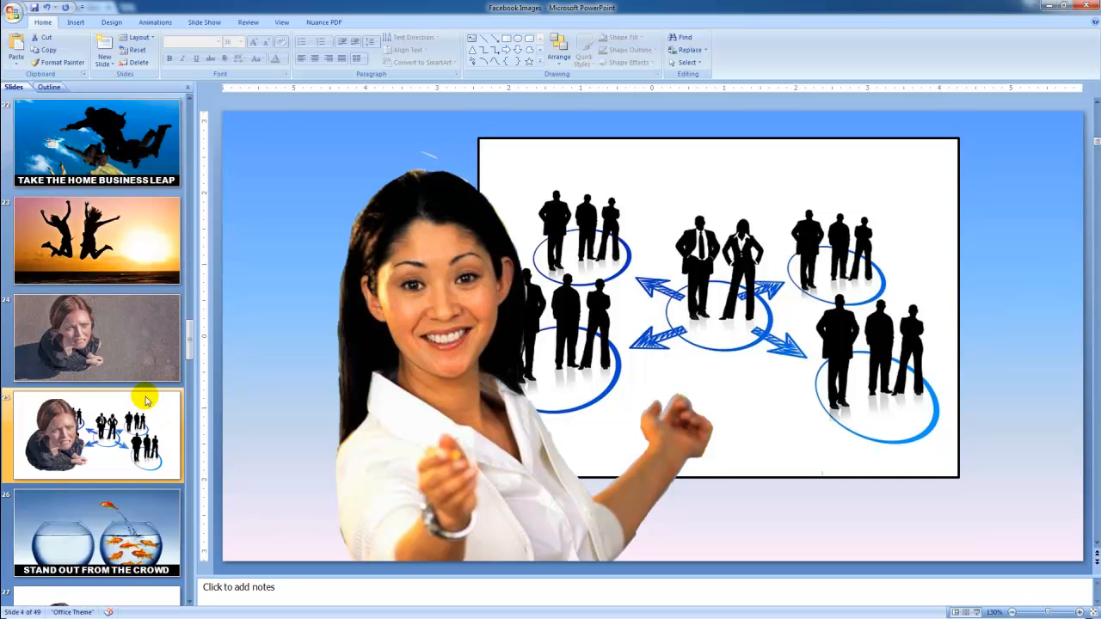
scroll(146, 400, down, 11)
scroll(146, 400, down, 12)
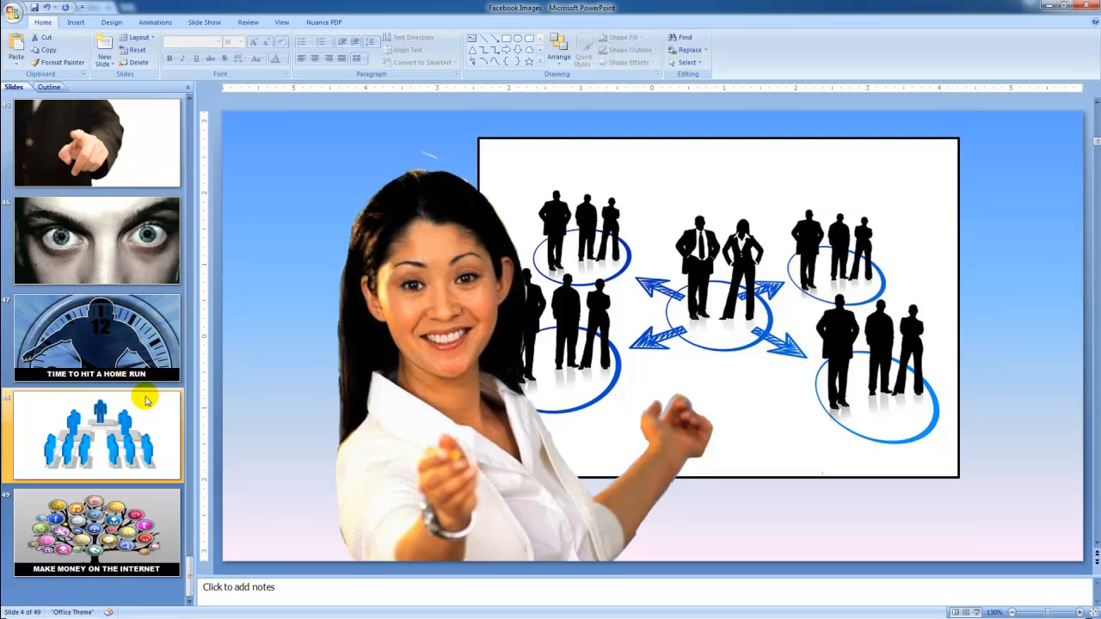
click(142, 516)
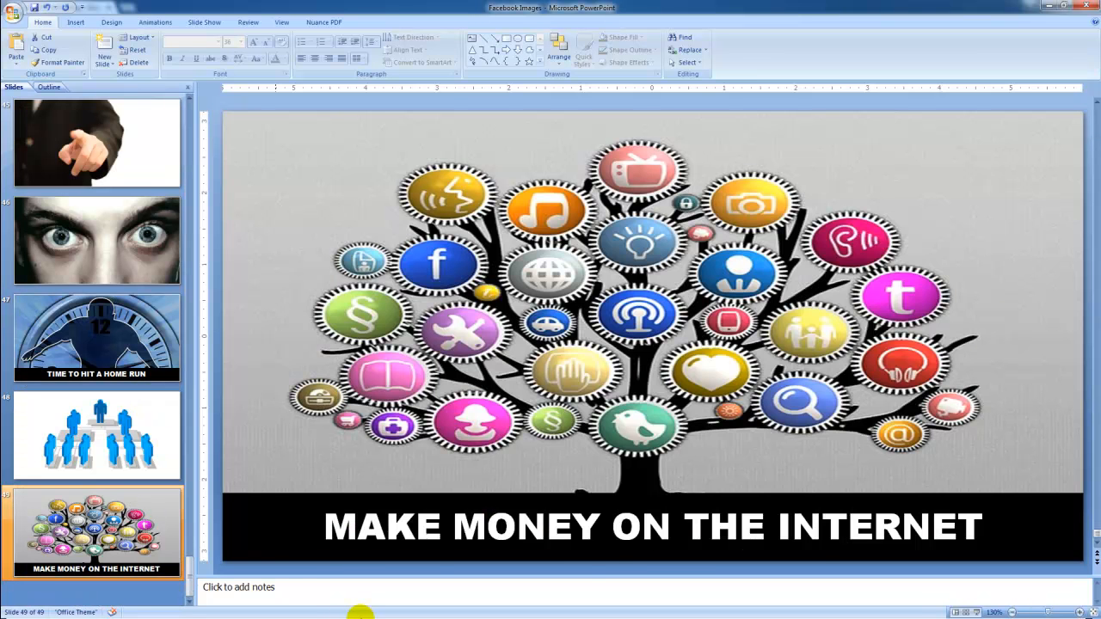
key(ctrl+v)
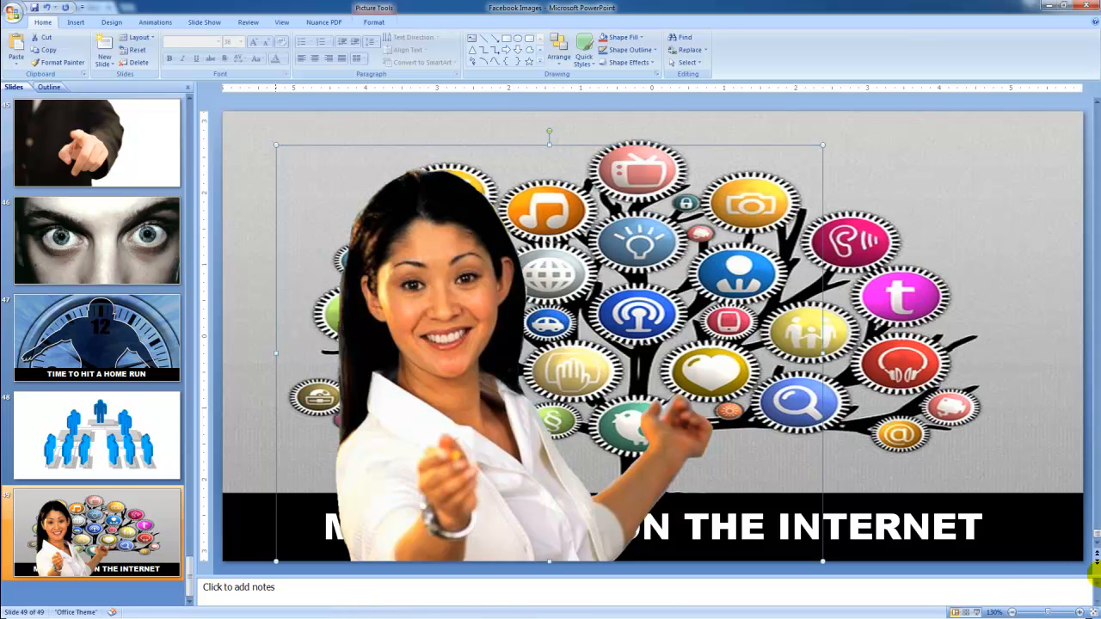
- Bring the black caption bar in front of the woman's picture and move the woman to the left edge of slide 49
click(1013, 537)
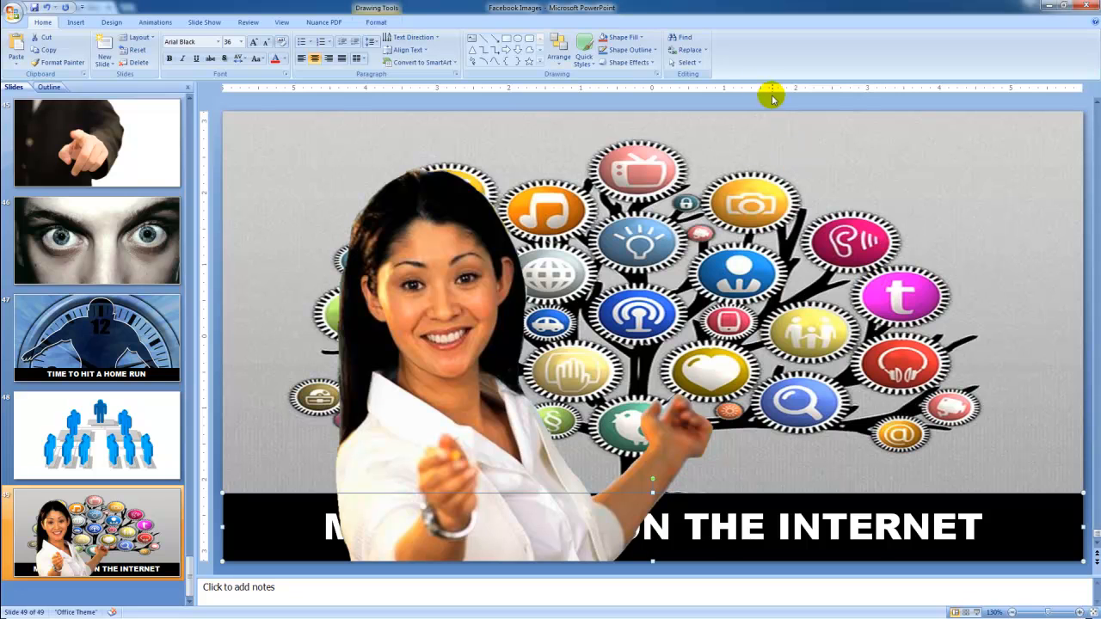
click(565, 64)
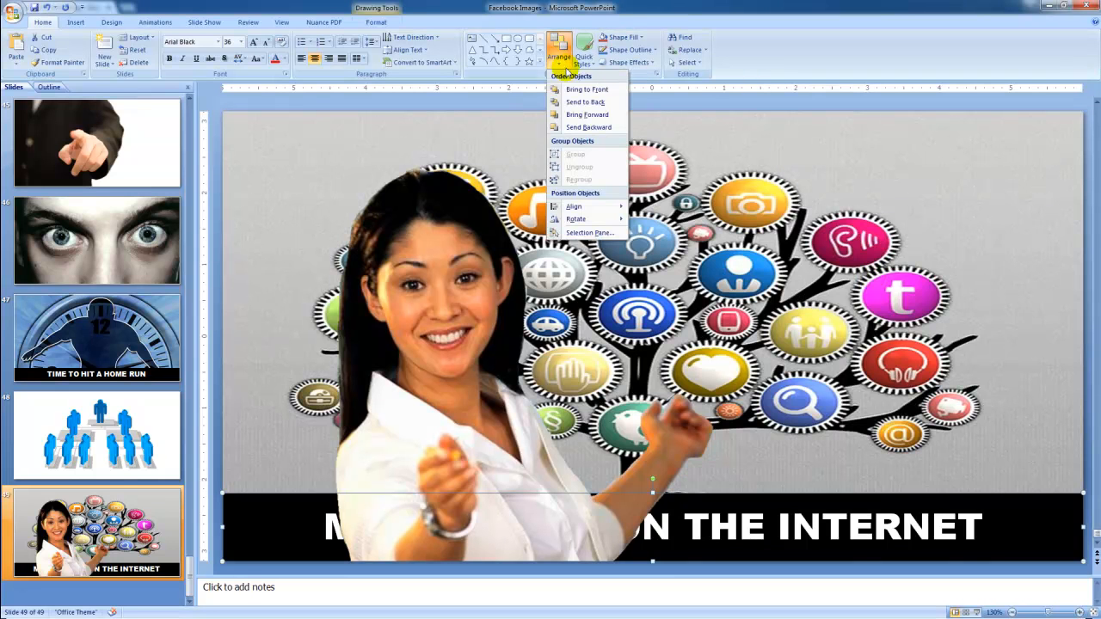
click(588, 91)
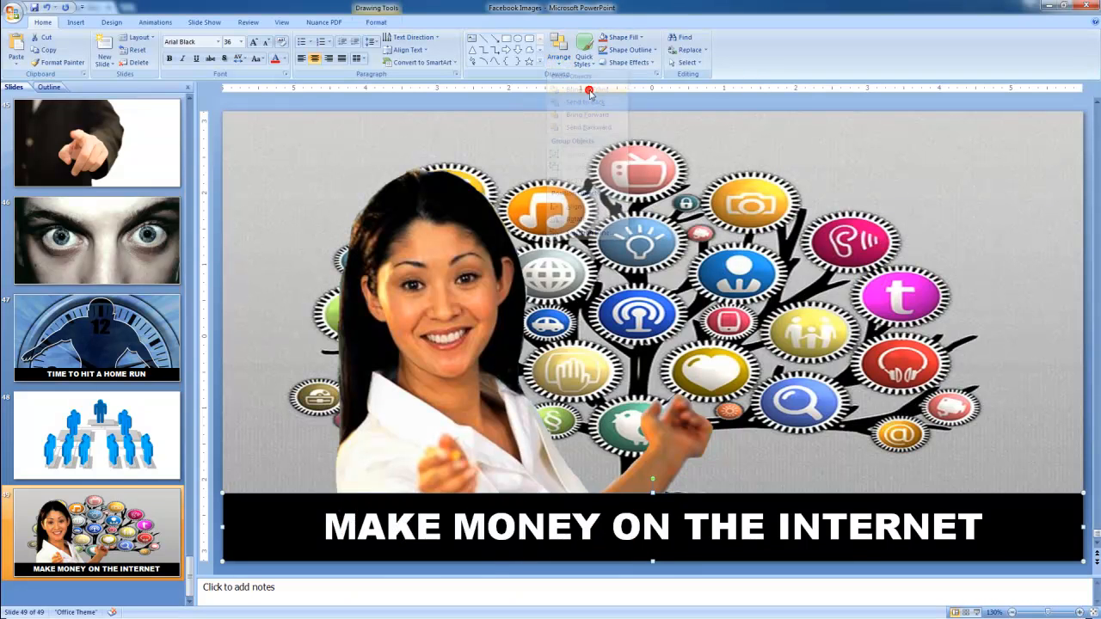
click(448, 427)
drag(448, 425, 347, 385)
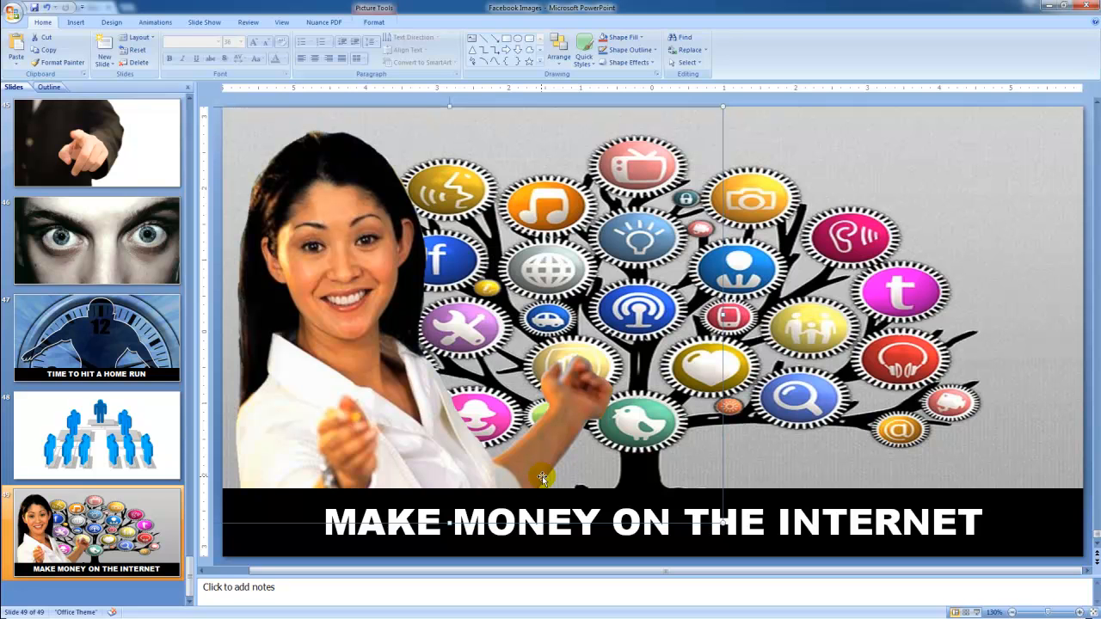
- Export only slide 49 in JPEG File Interchange Format under the file name "Internet Tree With Woman"
click(34, 8)
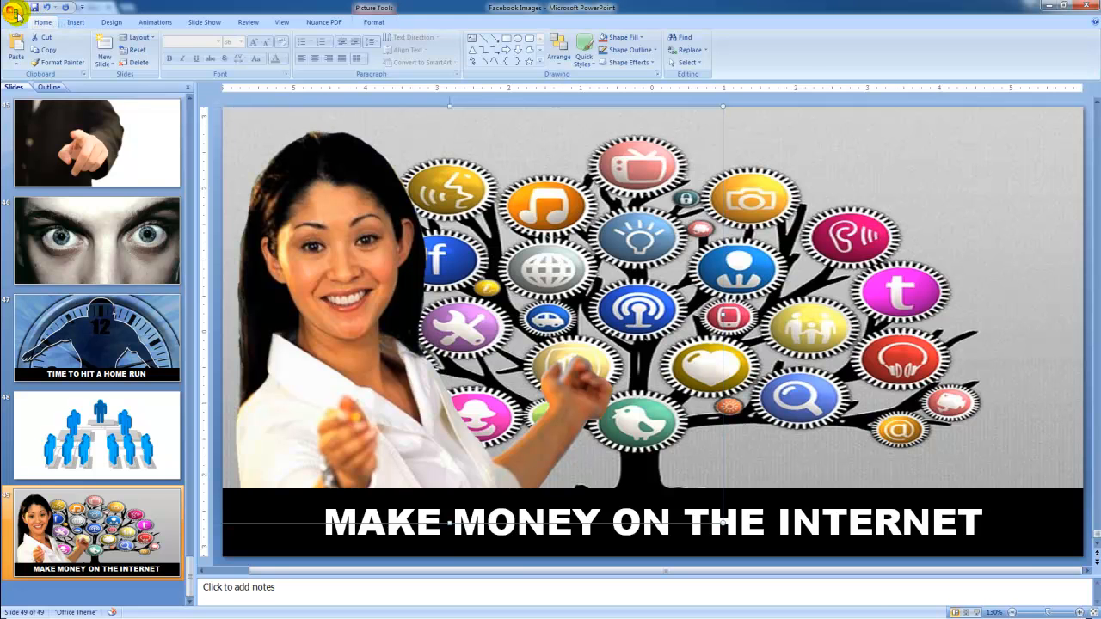
click(15, 15)
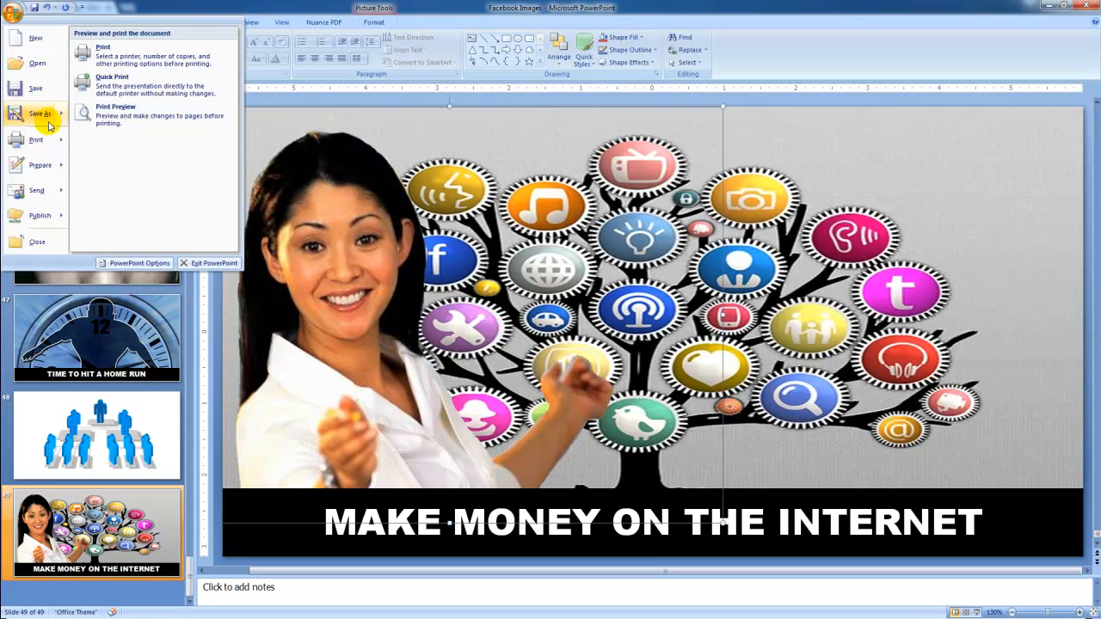
click(43, 117)
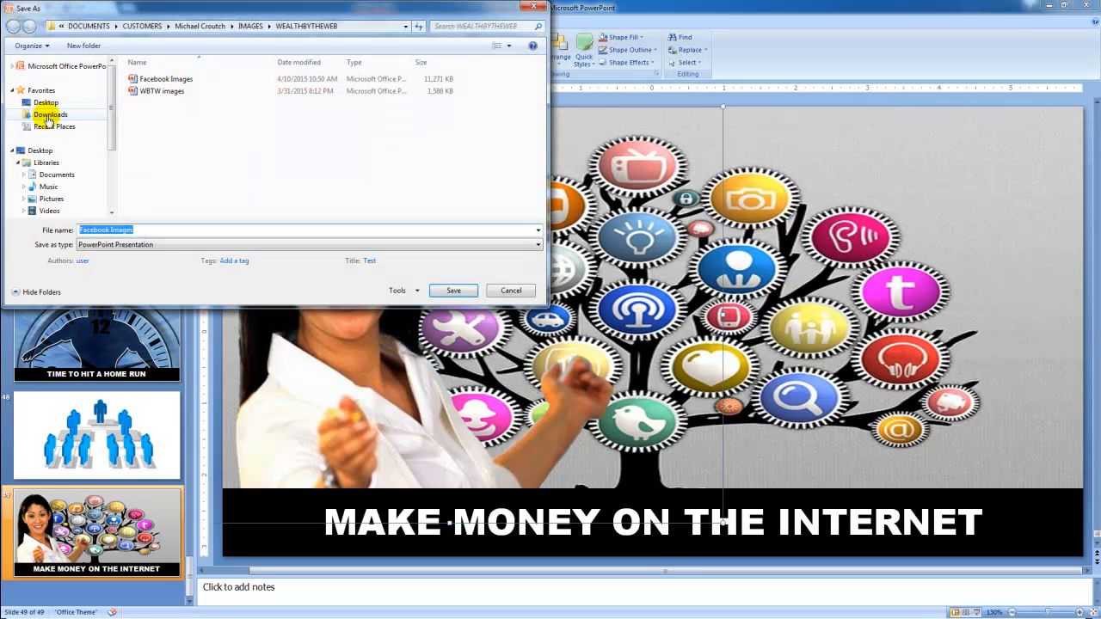
click(538, 245)
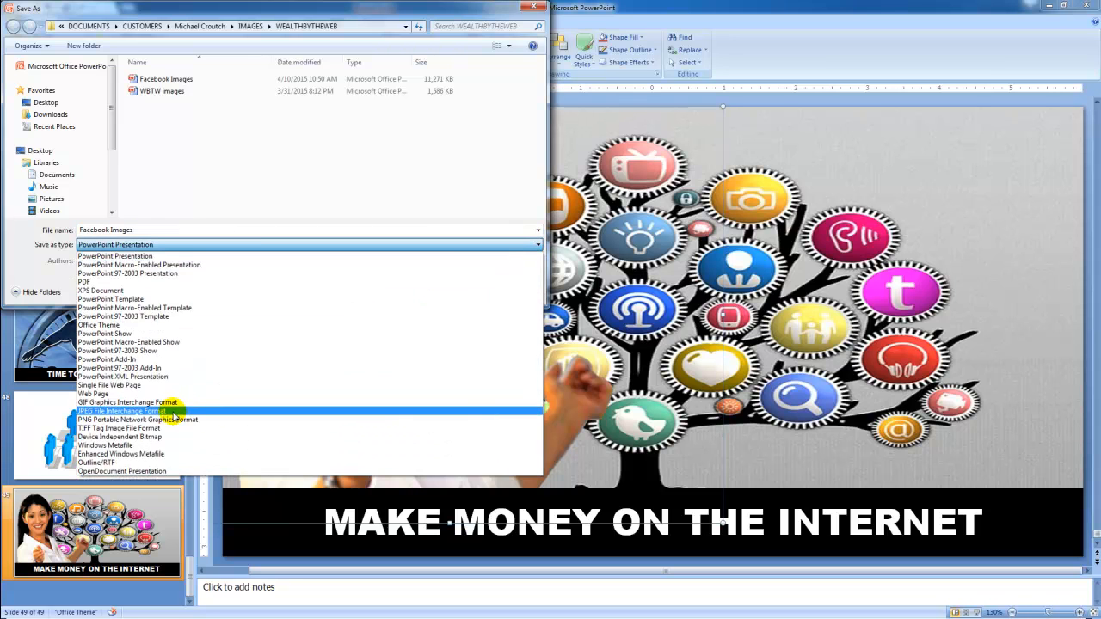
click(172, 412)
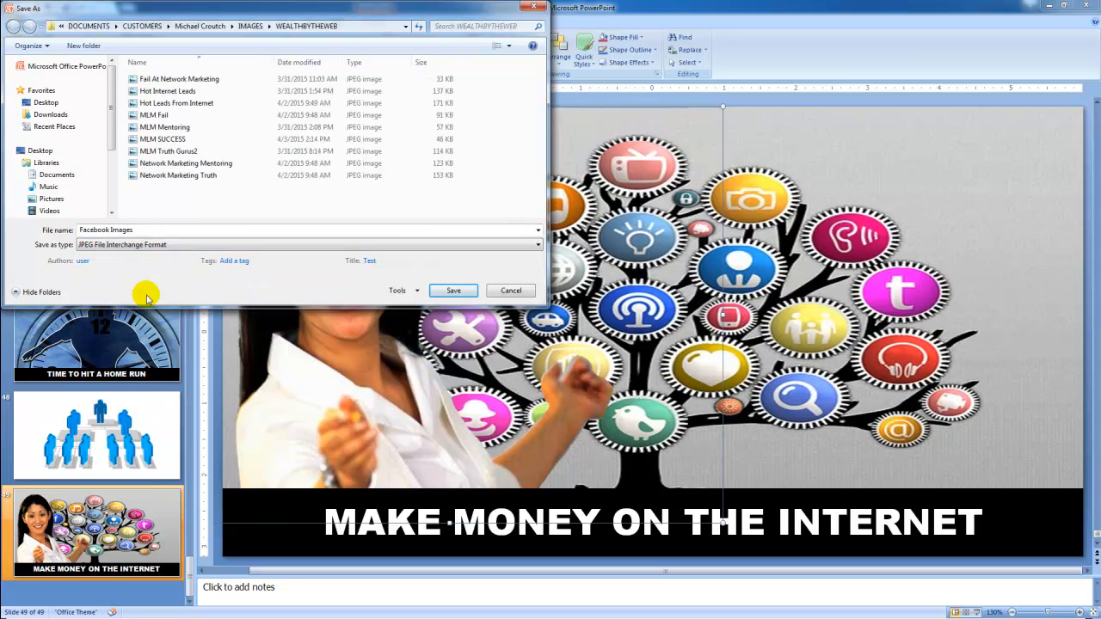
click(147, 230)
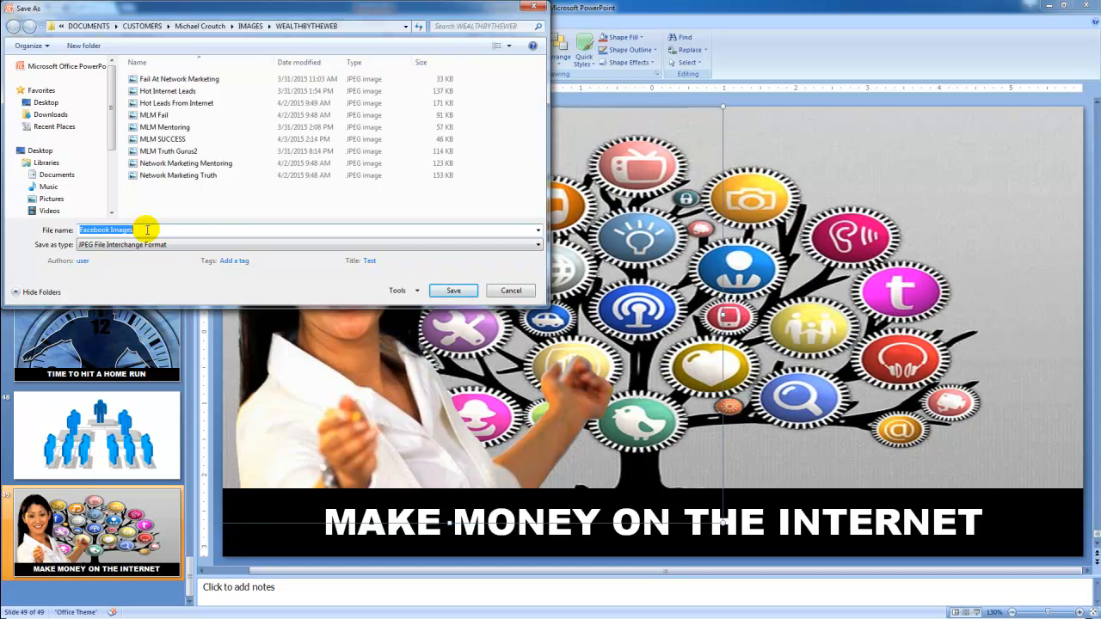
text(Internet)
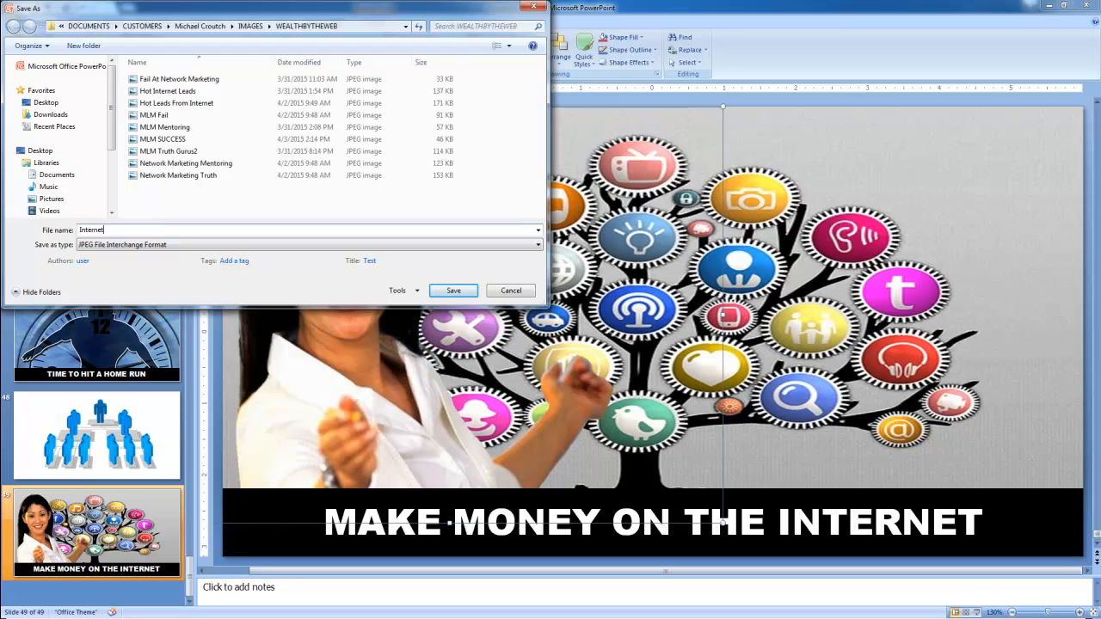
text( Tree With Woman)
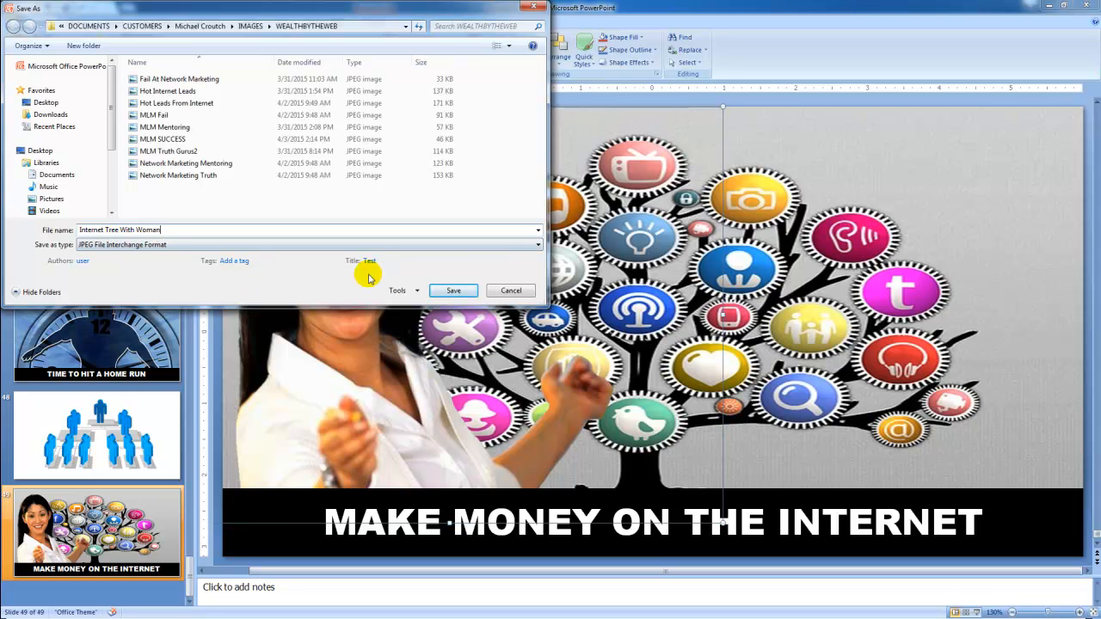
click(454, 291)
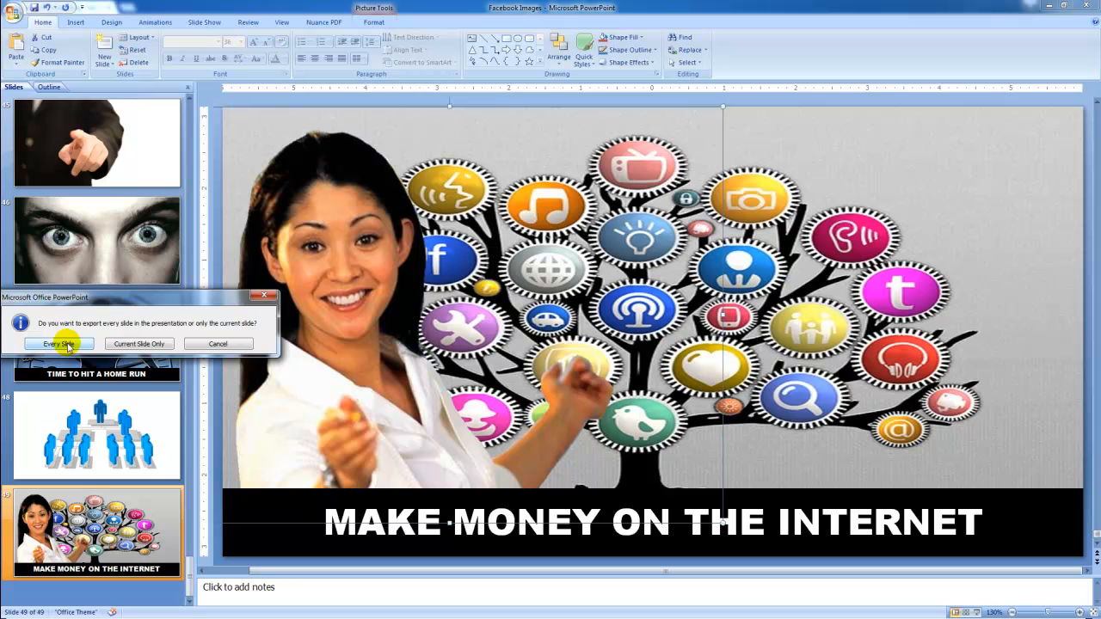
click(149, 344)
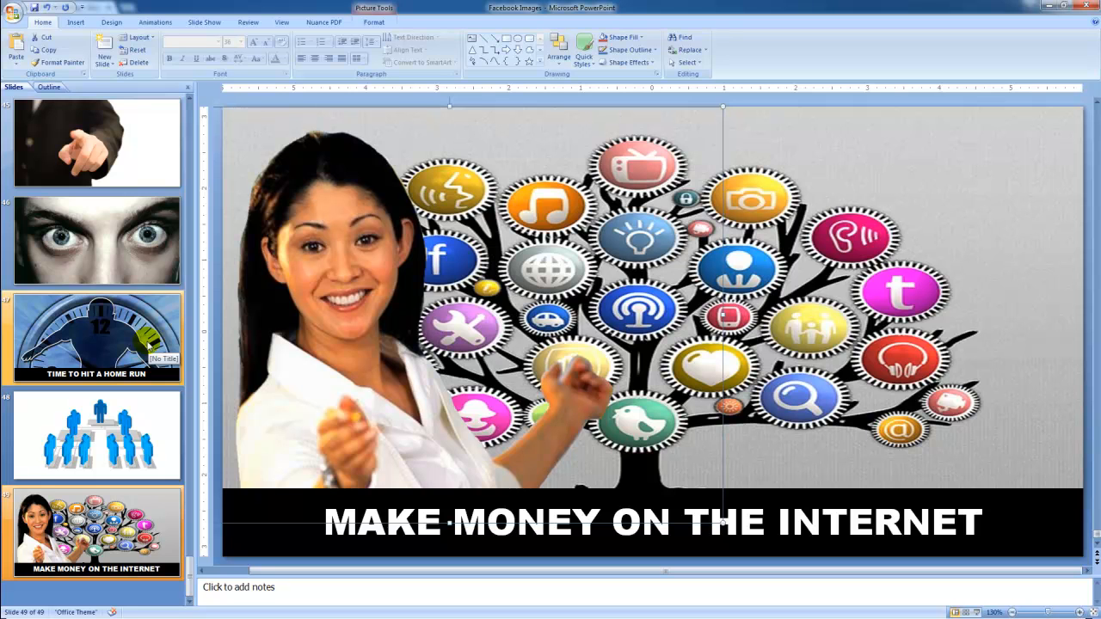
- Set up a save of slide 49 in JPEG File Interchange Format with the file name "Internet Tree With Woman.jpg"
click(15, 16)
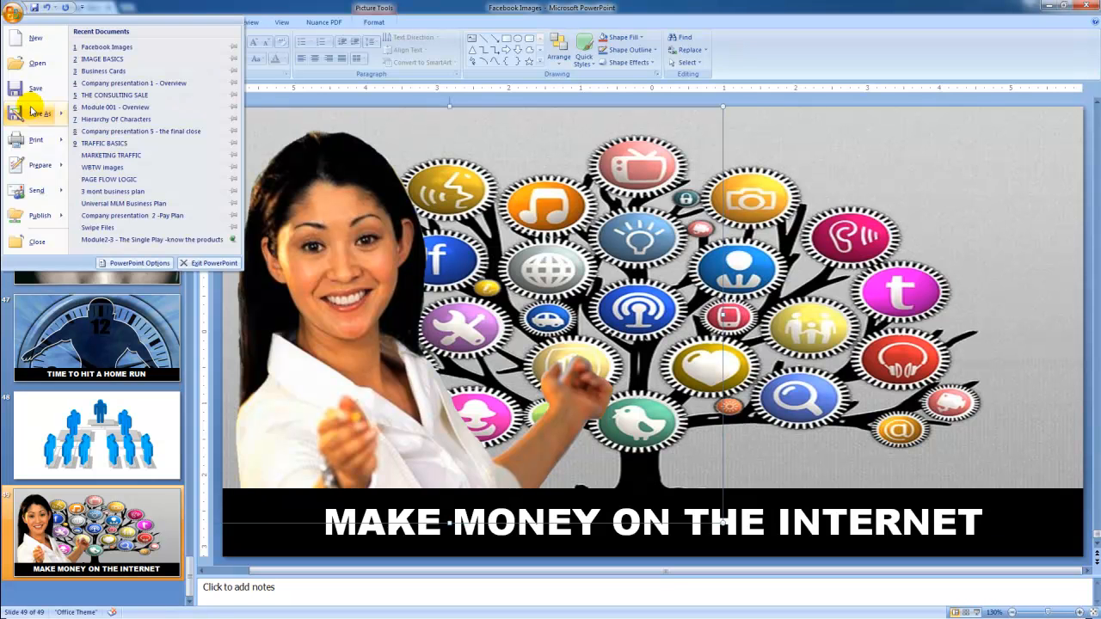
click(38, 117)
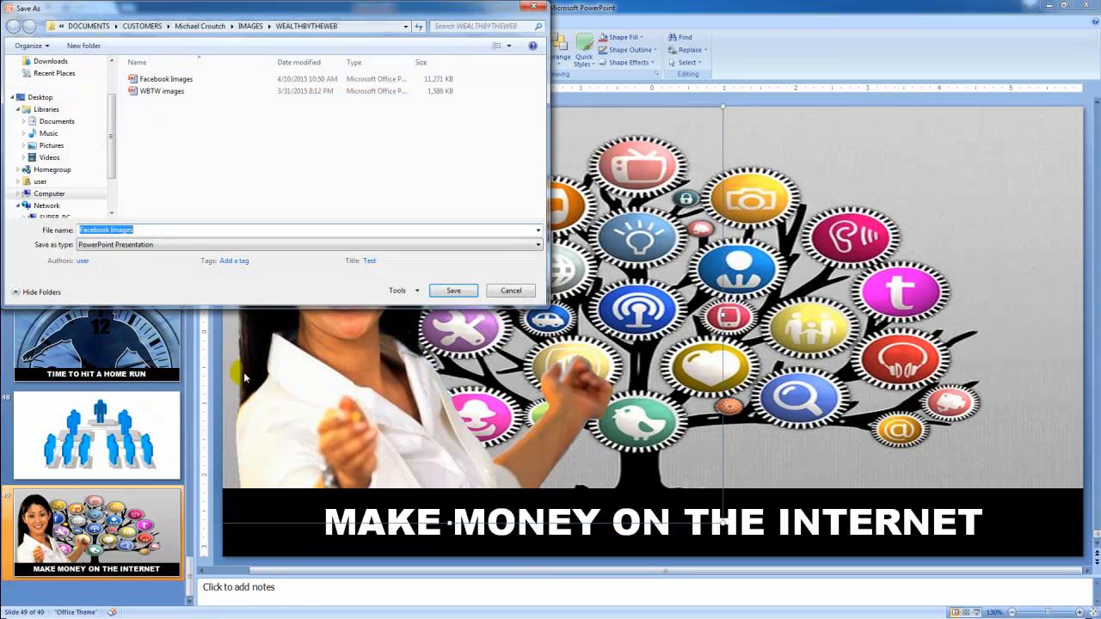
click(532, 243)
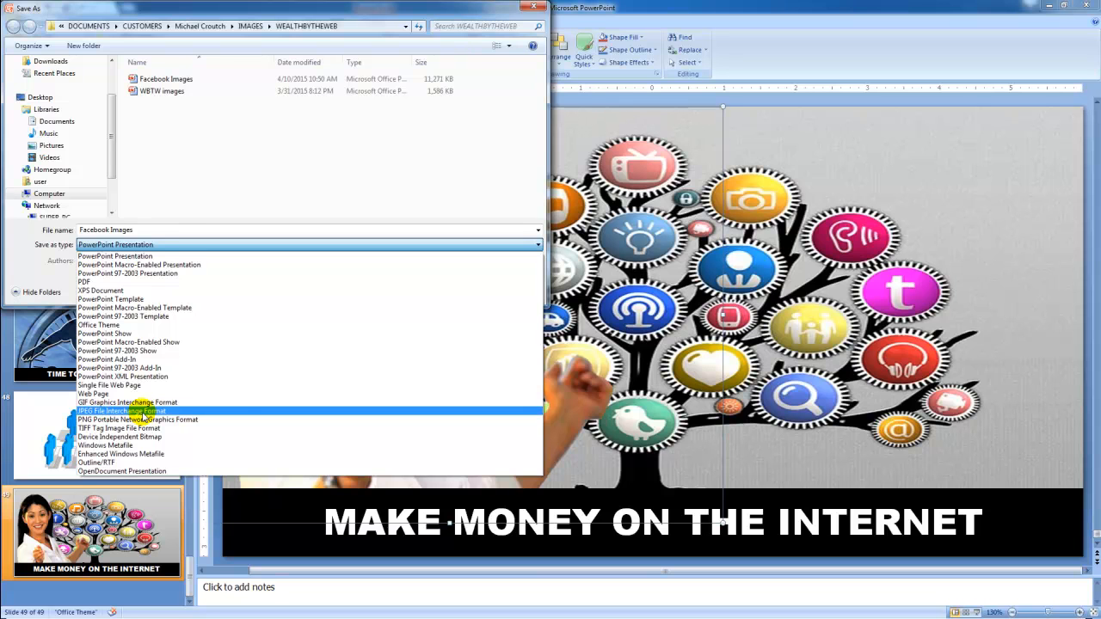
click(142, 410)
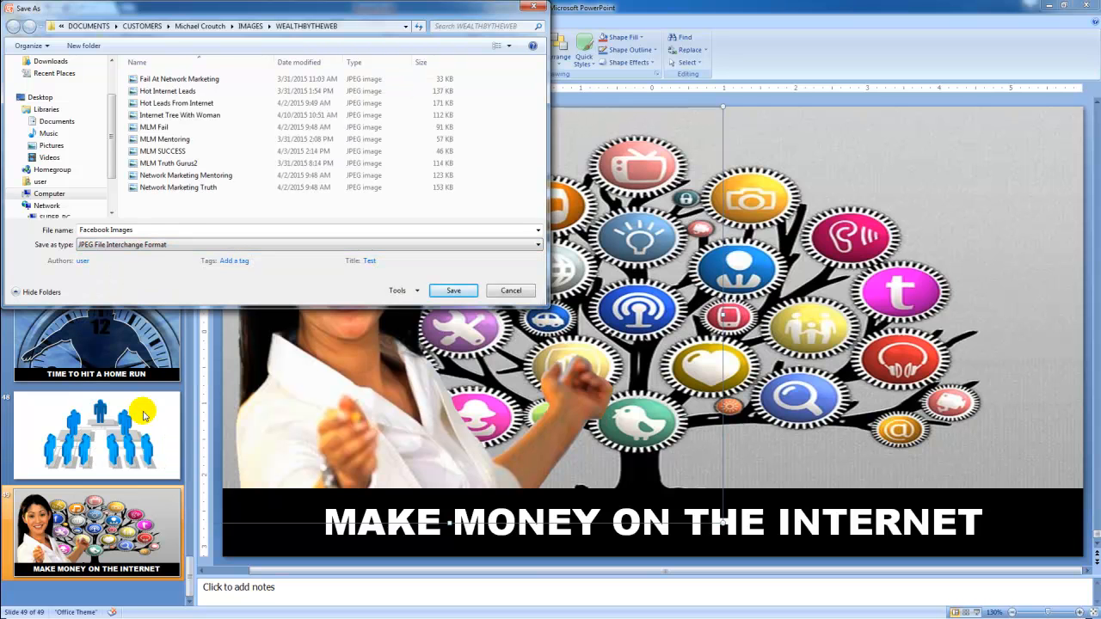
click(137, 230)
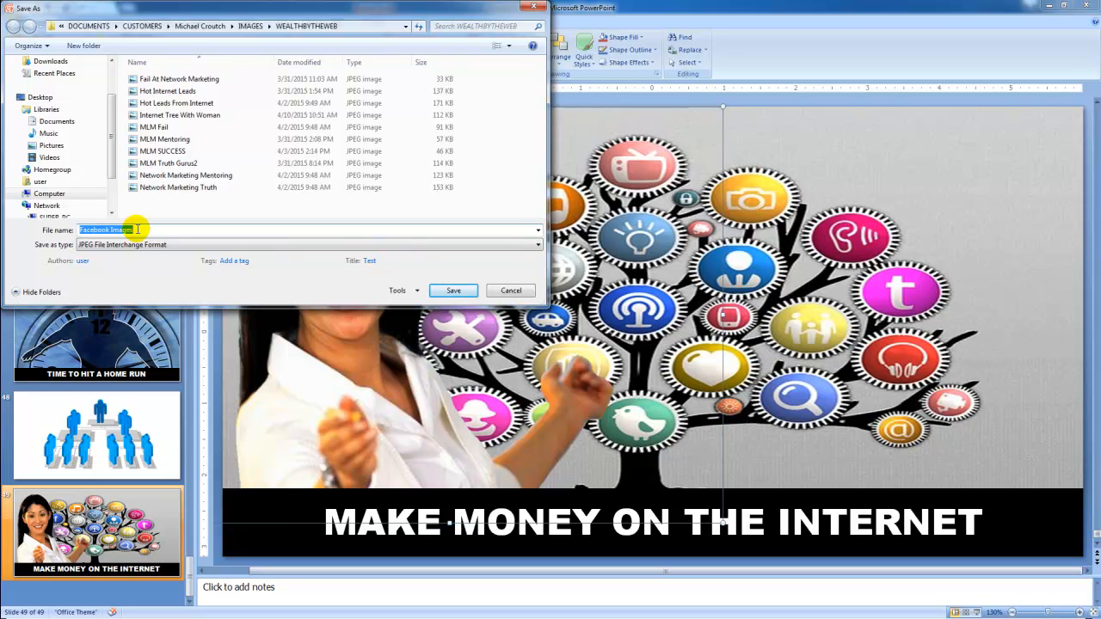
text(IO)
key(BackSpace)
key(BackSpace)
text(Inter)
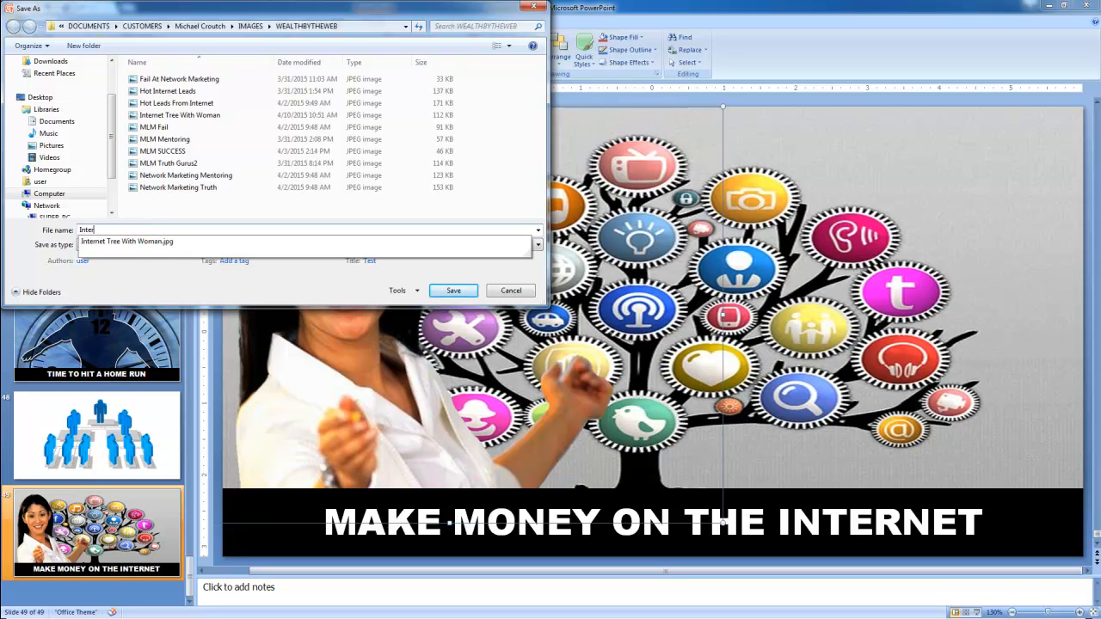
text(net)
click(140, 242)
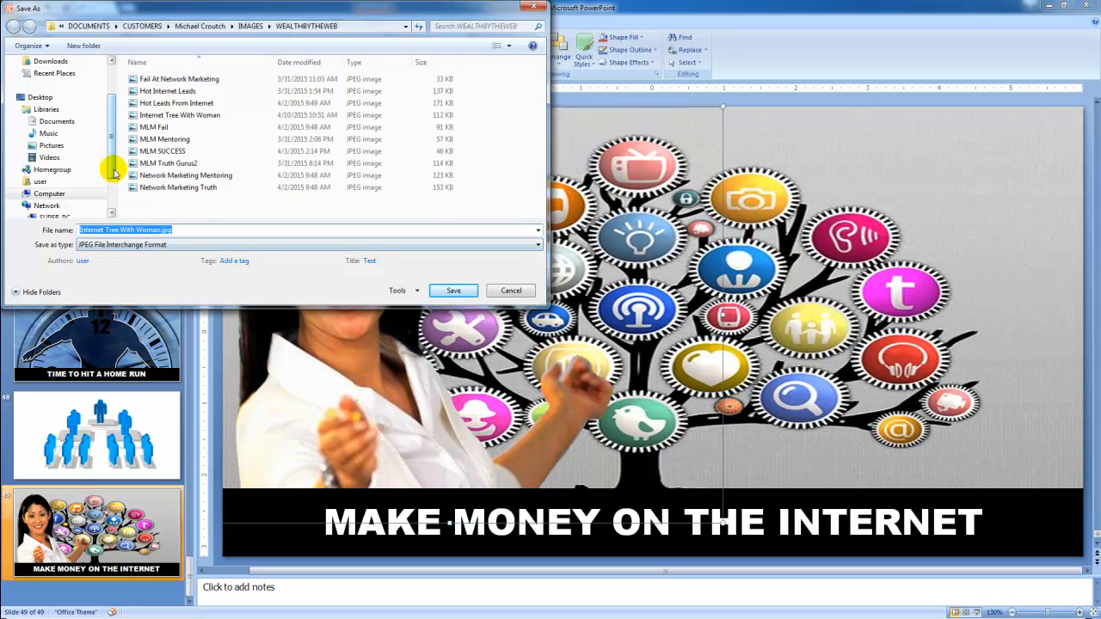
- Choose the TEMP folder on New Volume (F:) as the save location and export only the current slide there
scroll(110, 169, down, 2)
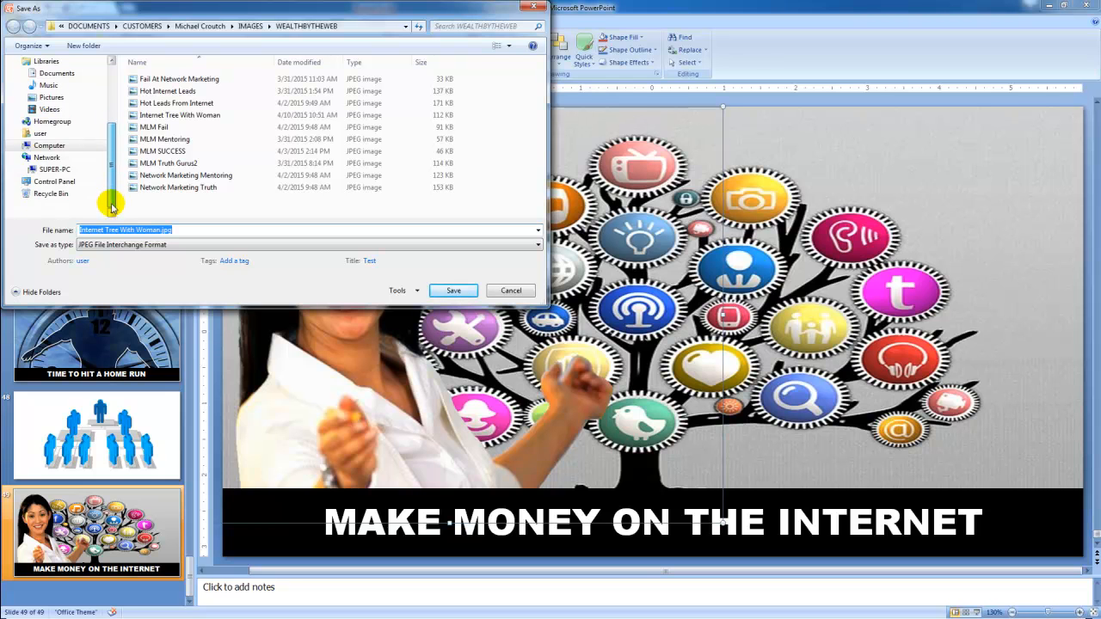
click(55, 147)
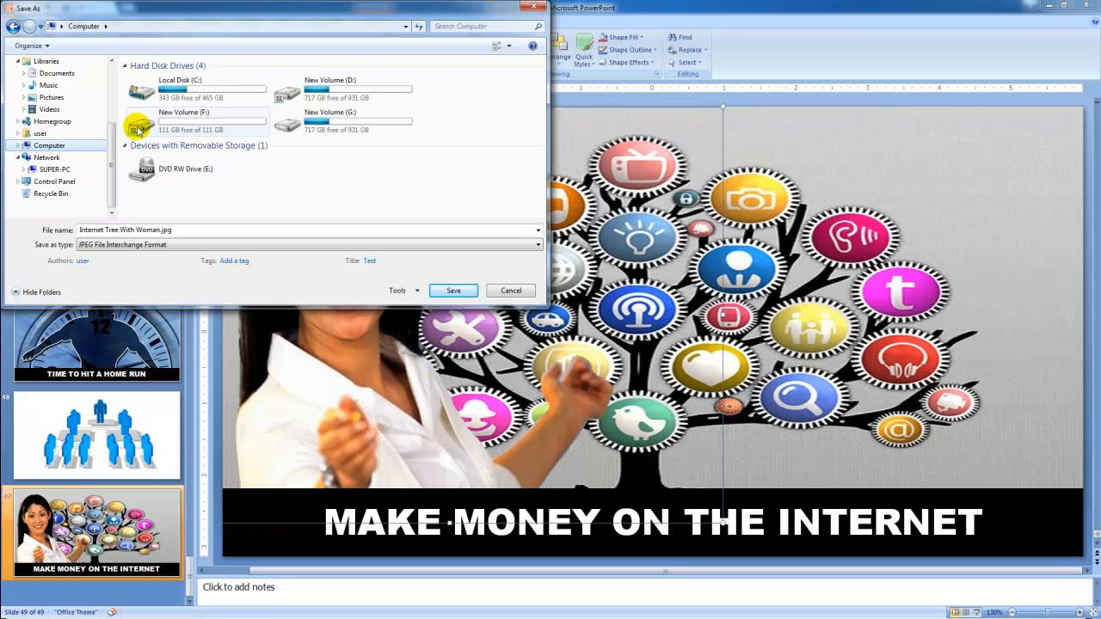
double_click(137, 129)
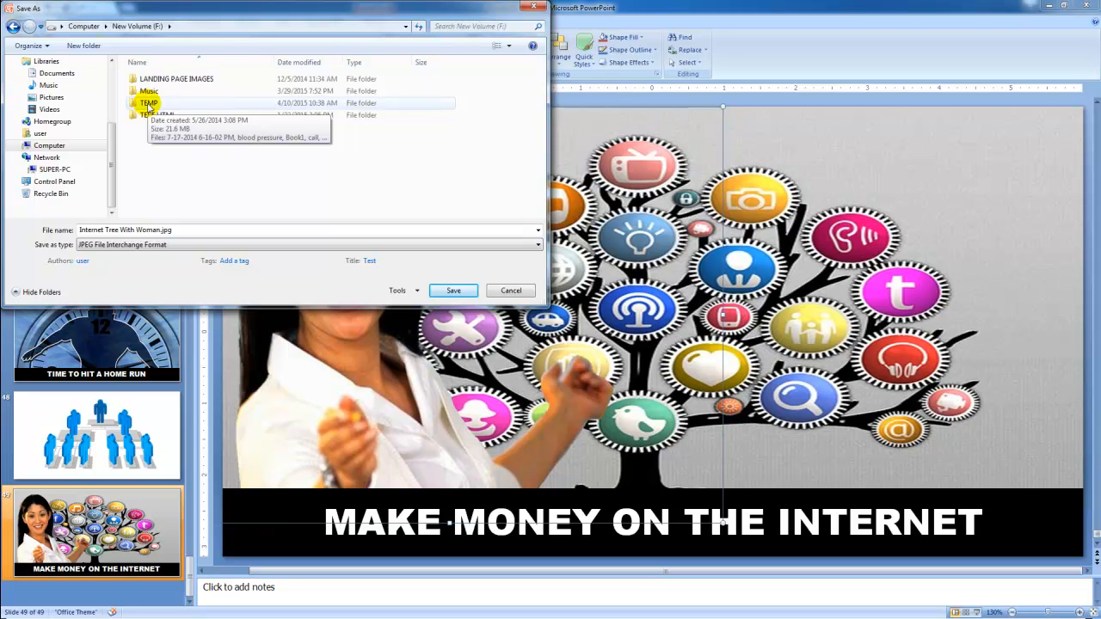
double_click(148, 105)
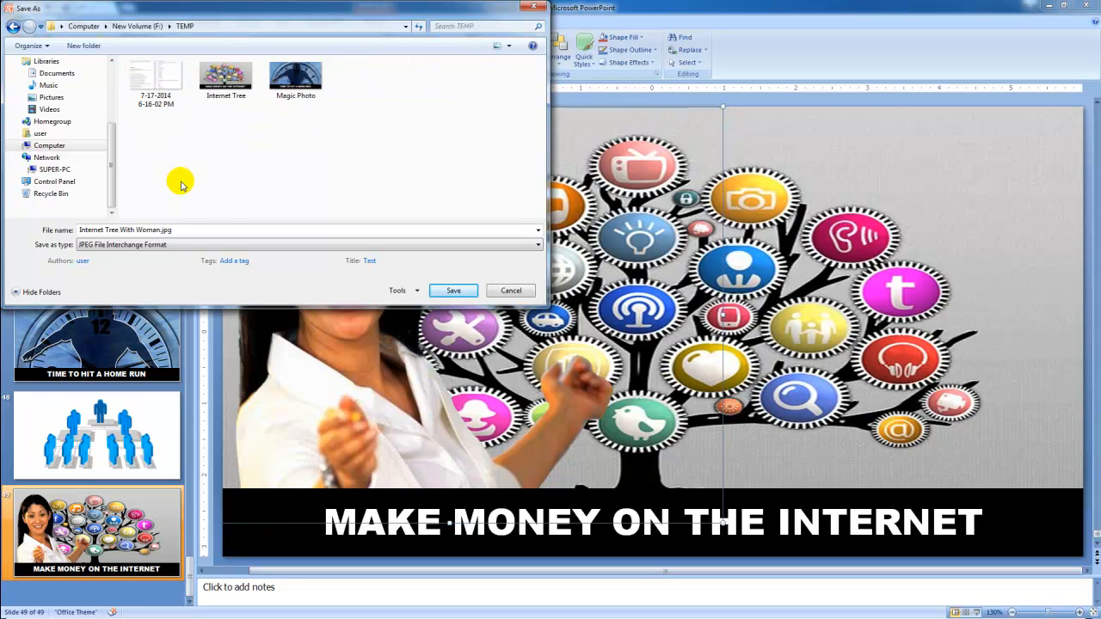
click(453, 290)
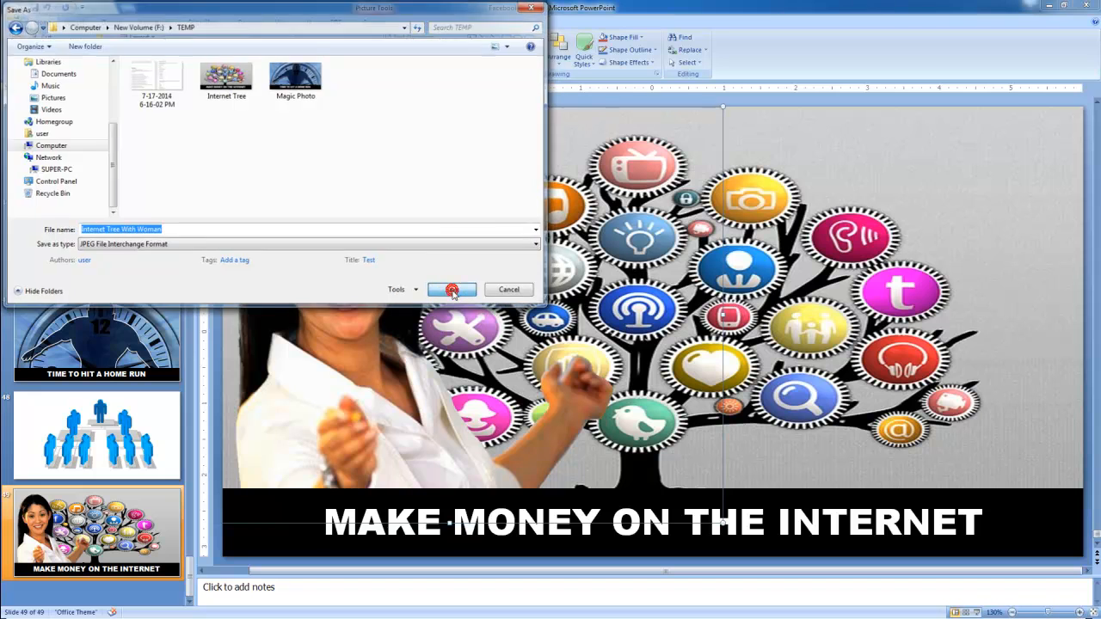
click(140, 344)
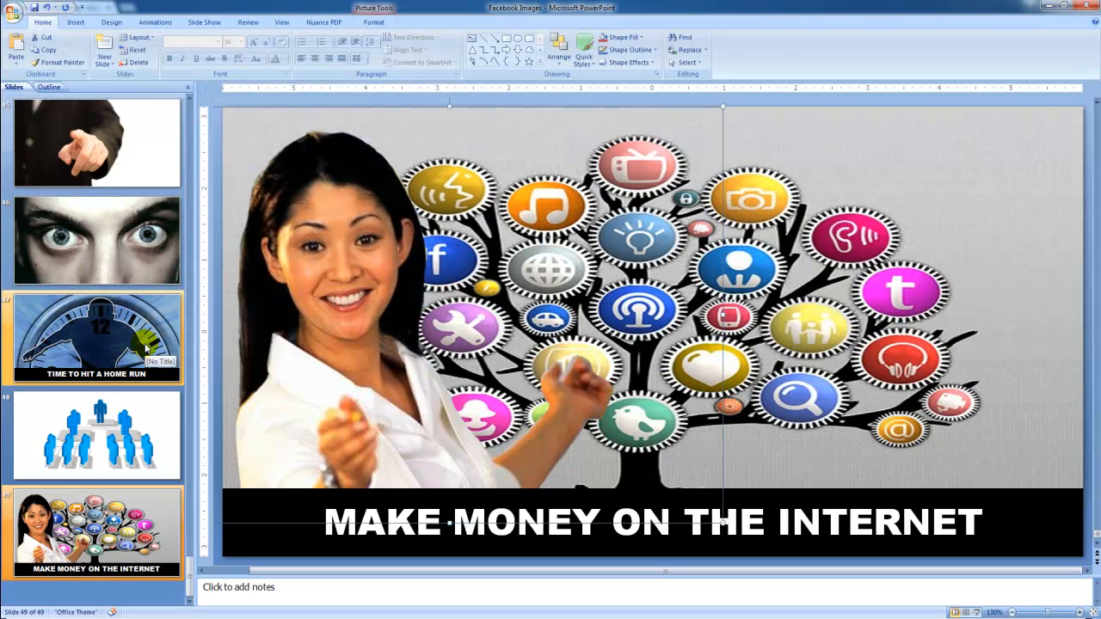
- Open the exported "Internet Tree With Woman" image from the TEMP folder in Snagit Editor
drag(0, 32, 567, 56)
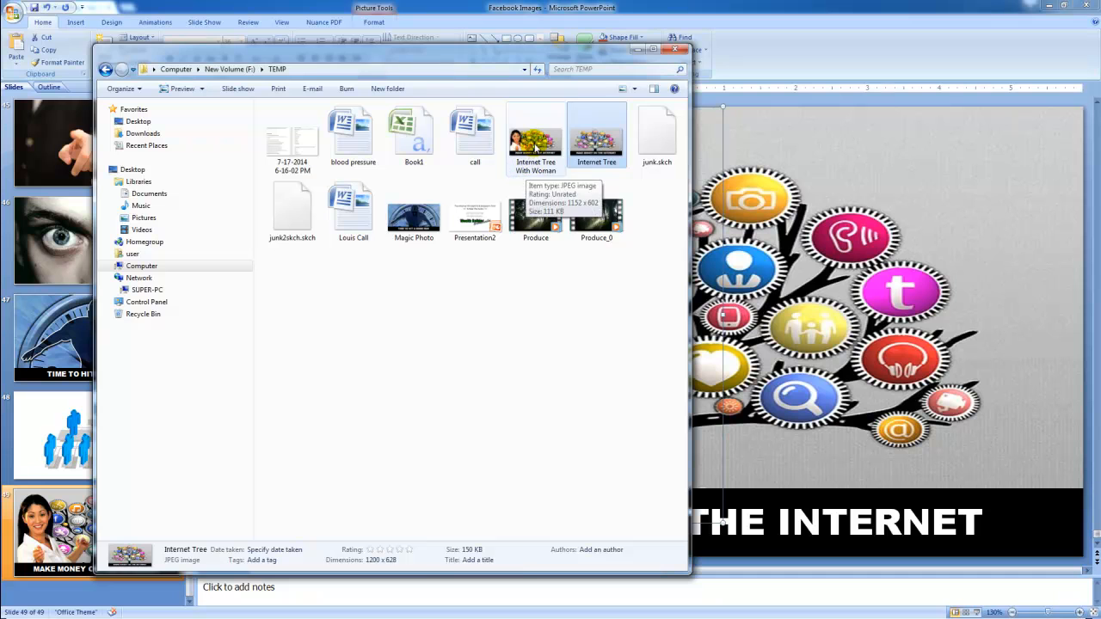
right_click(534, 146)
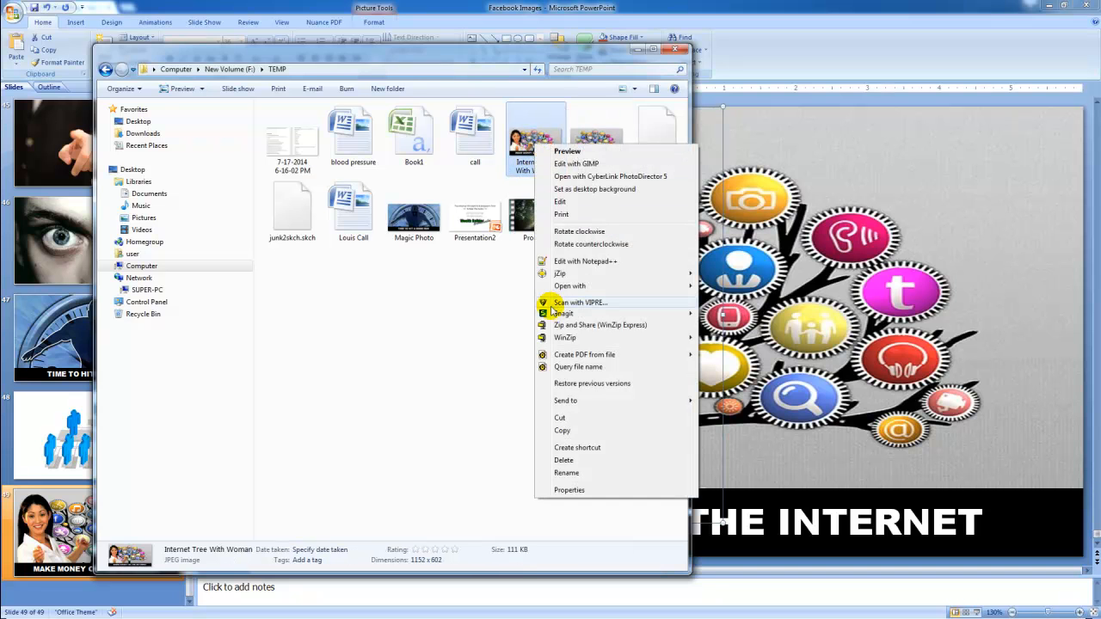
mouse_move(570, 286)
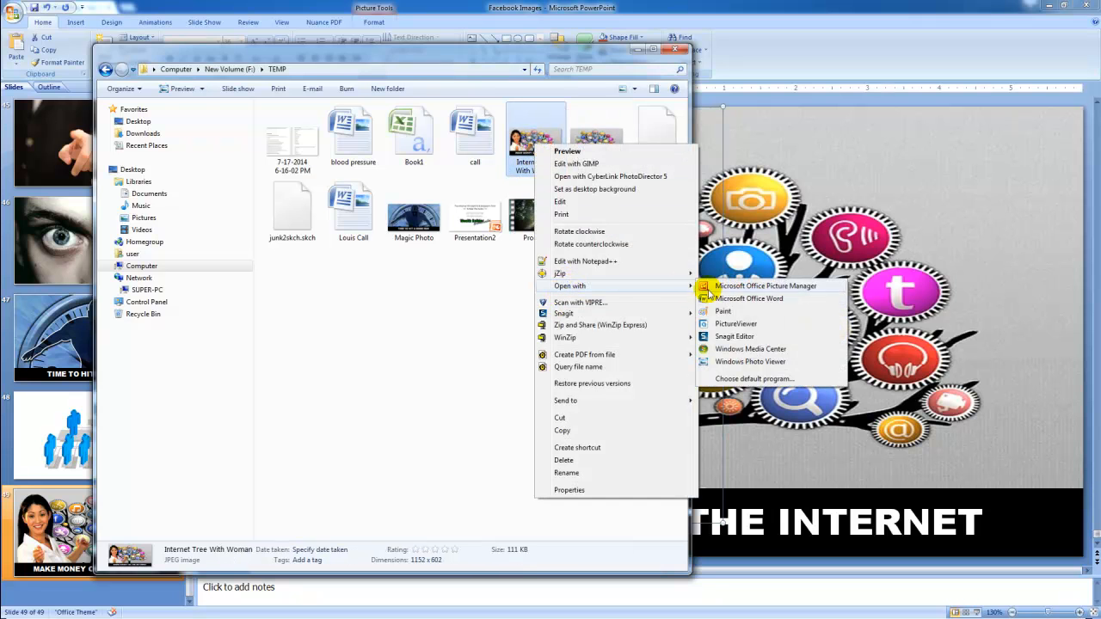
click(734, 337)
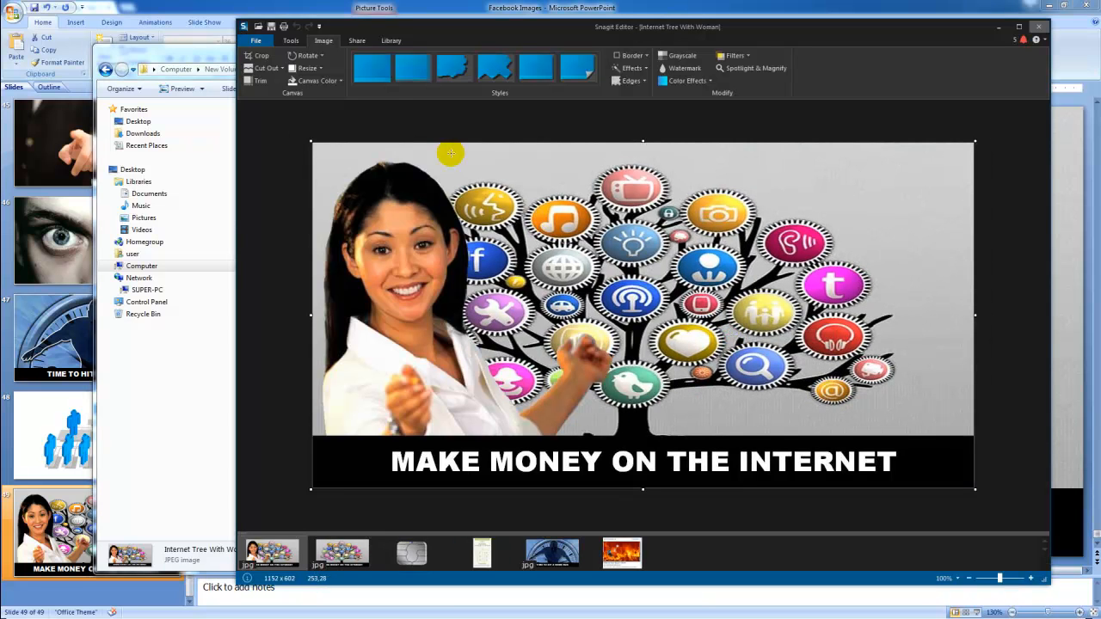
- Start resizing the image with its proportions locked and set the width to 1200 pixels
click(309, 69)
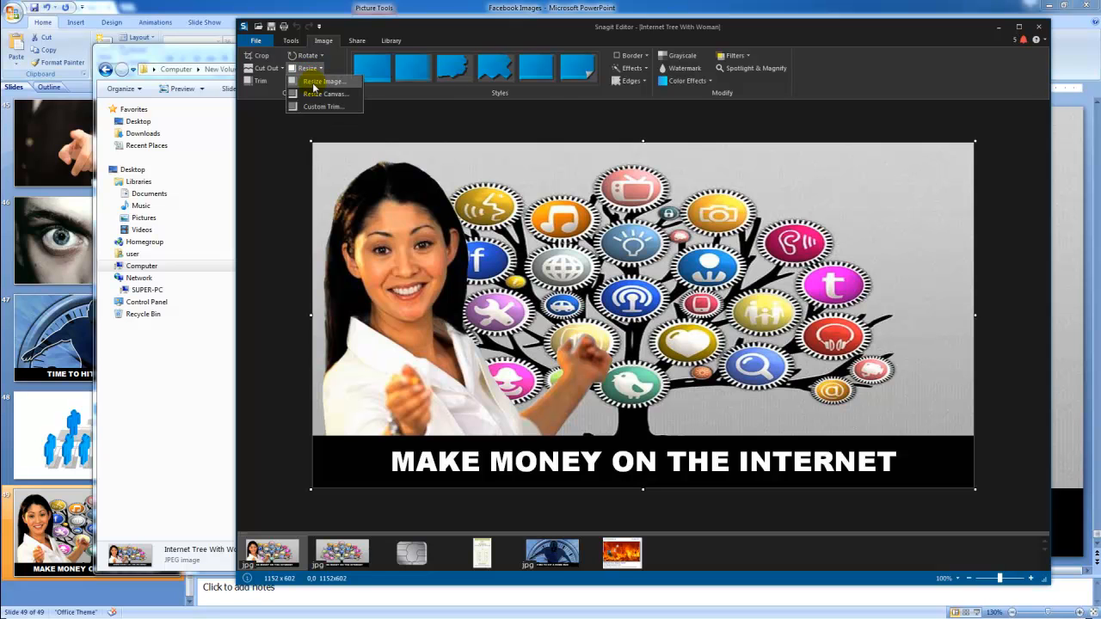
click(313, 84)
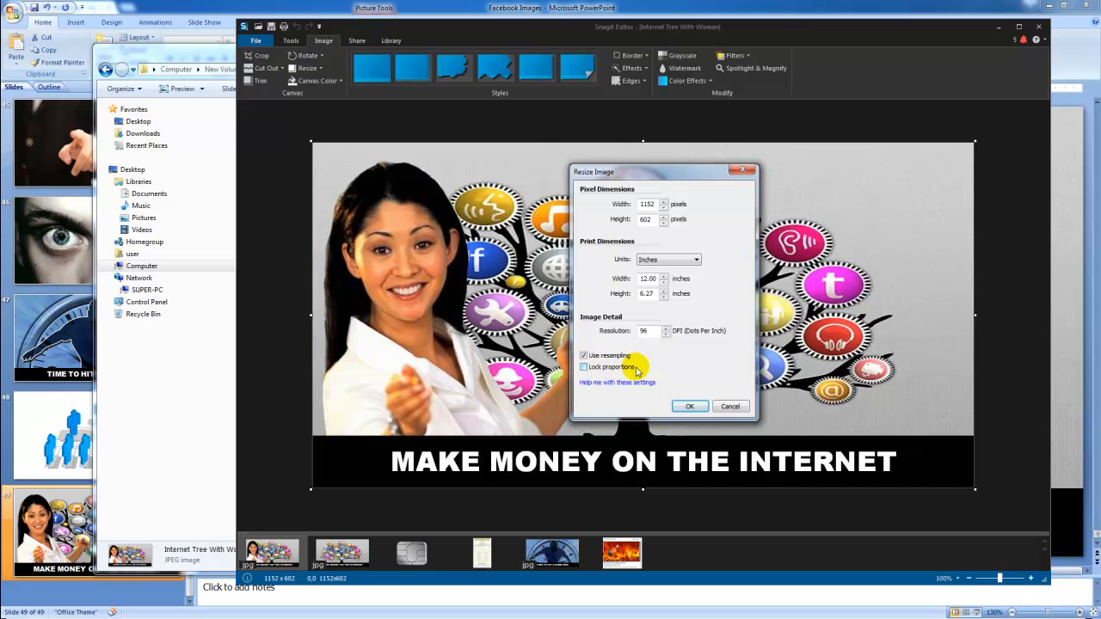
click(583, 367)
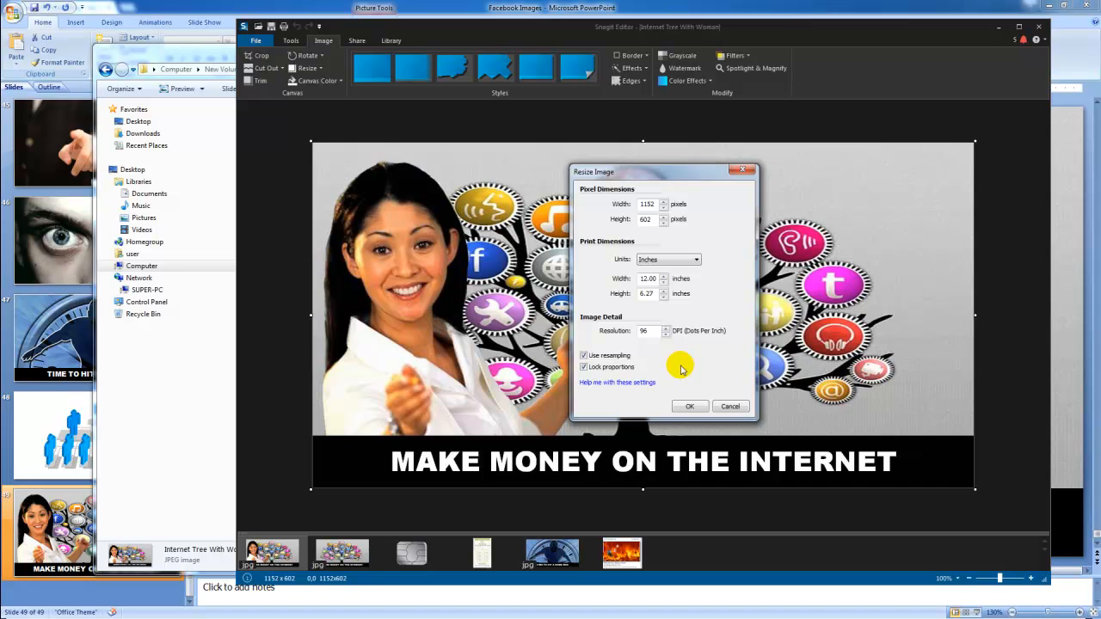
drag(656, 205, 627, 203)
text(1200)
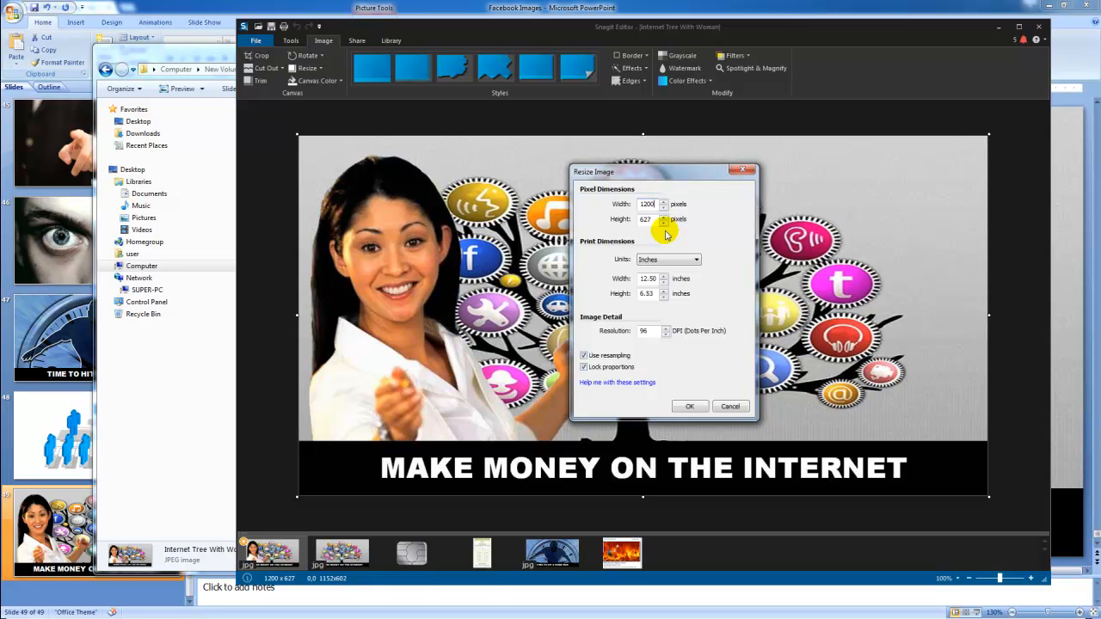
- Unlock the proportions, set the image height to 628 pixels and apply the resize
click(584, 367)
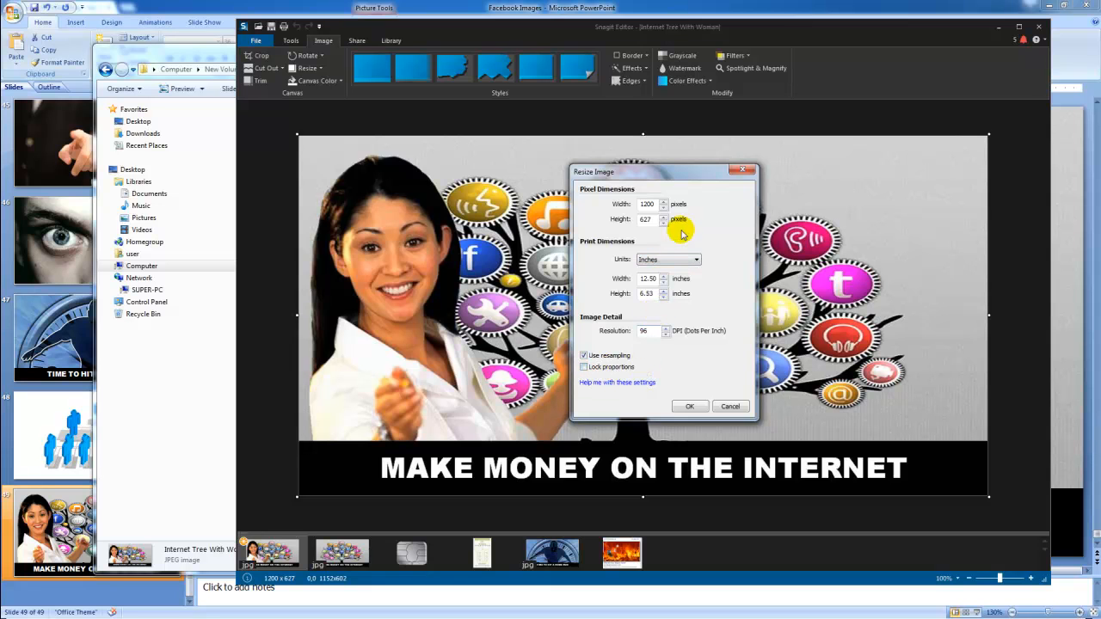
double_click(645, 220)
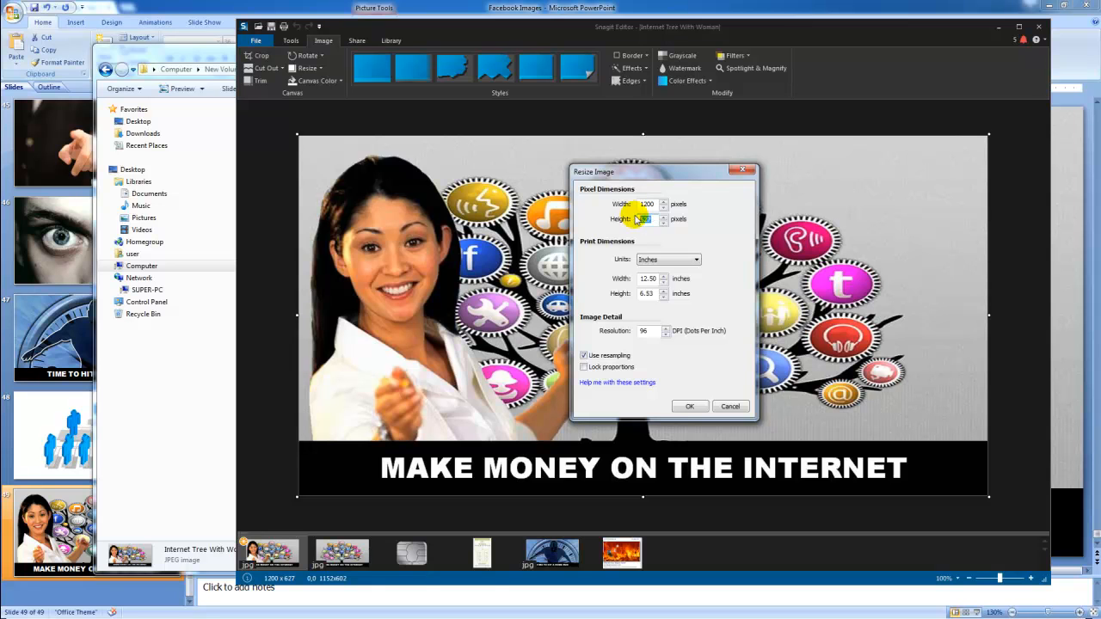
text(62)
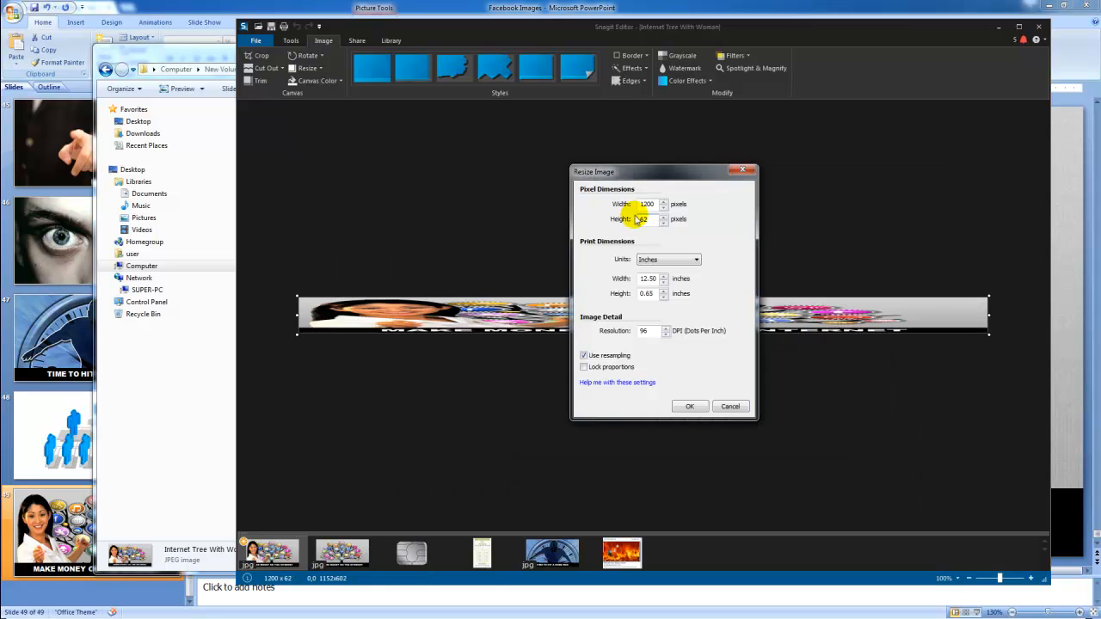
text(8)
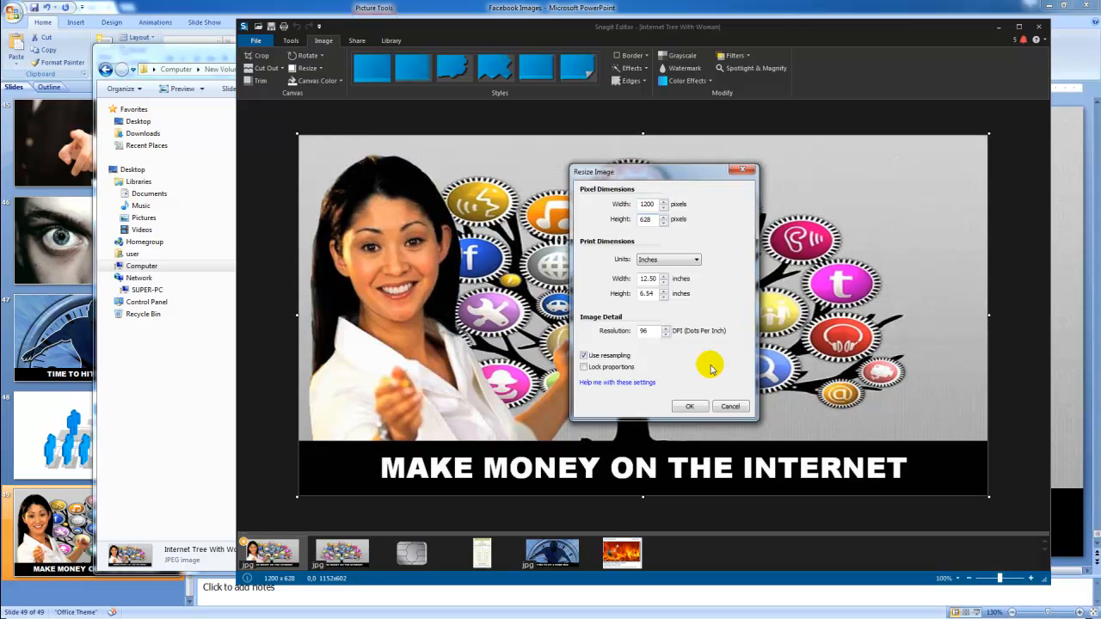
click(693, 405)
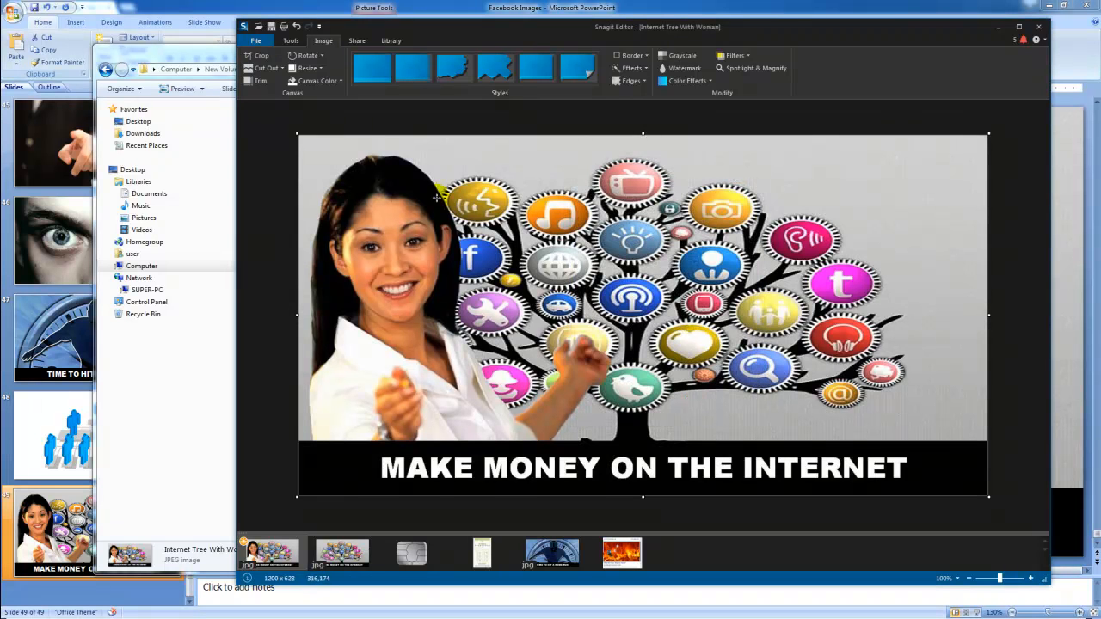
- Save the resized image, then close Snagit Editor and the TEMP folder window to return to PowerPoint
click(271, 28)
click(1037, 29)
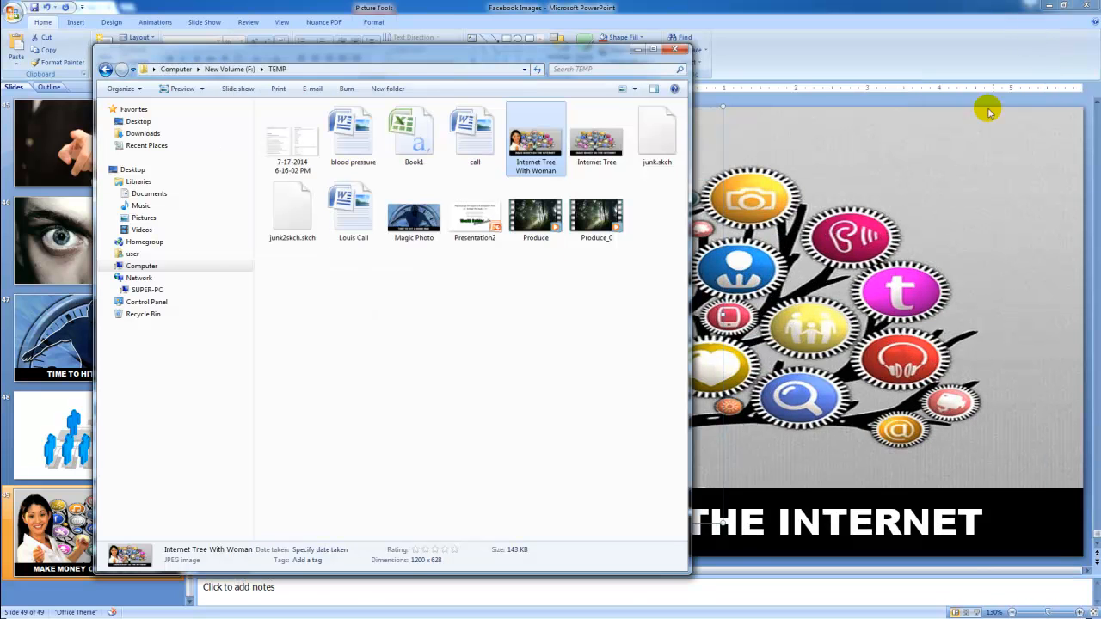
click(679, 52)
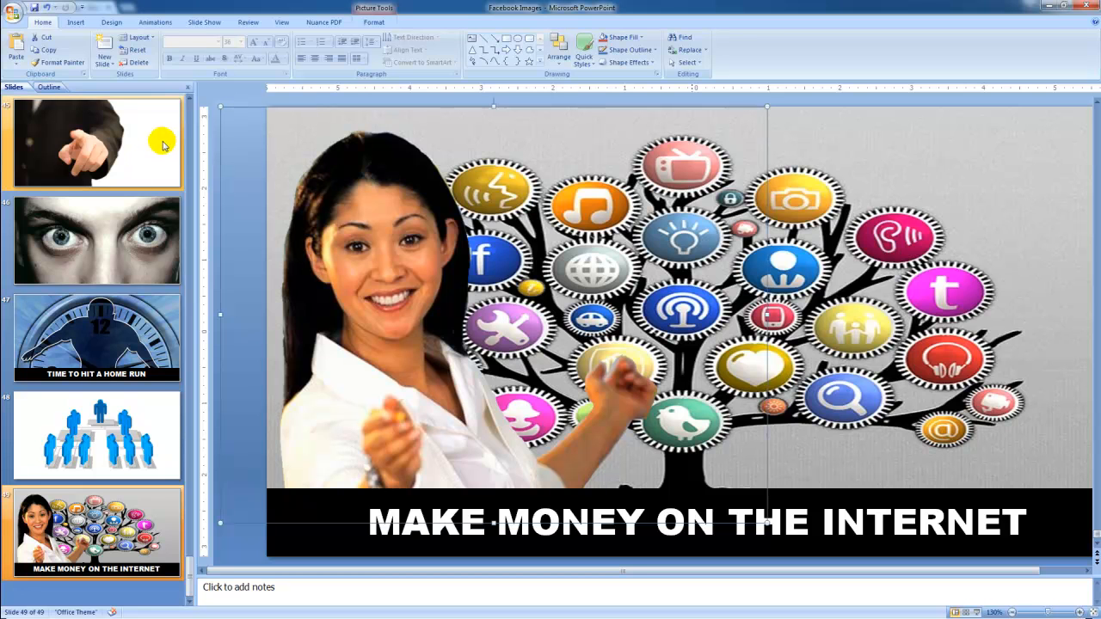
- Review the example Facebook images at the start of the presentation, going through slides 2 to 4
scroll(188, 100, up, 6)
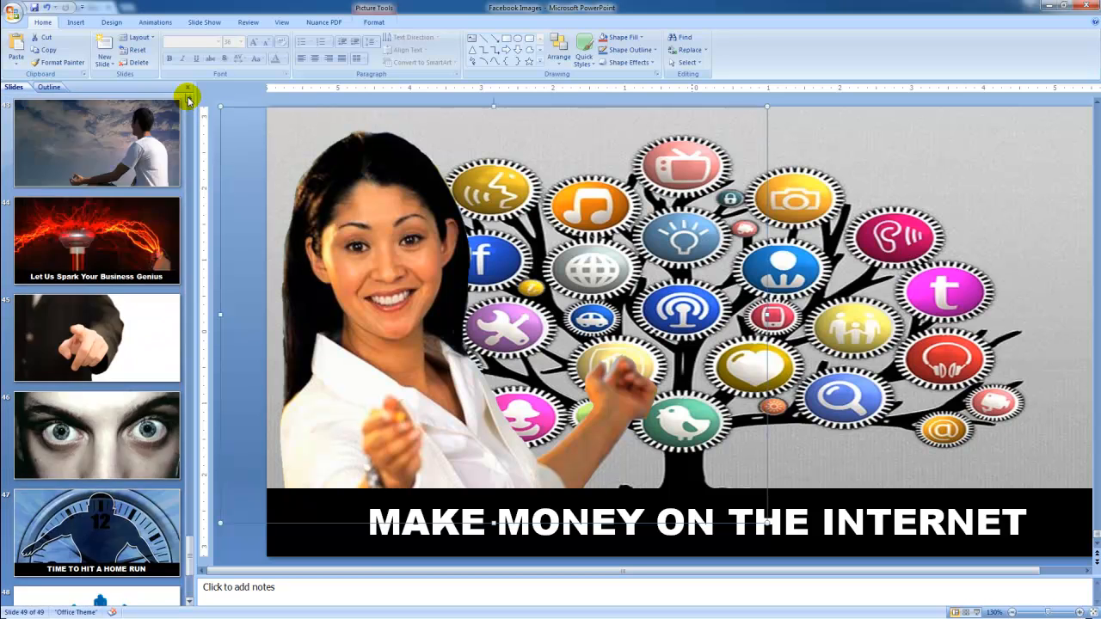
scroll(188, 100, up, 10)
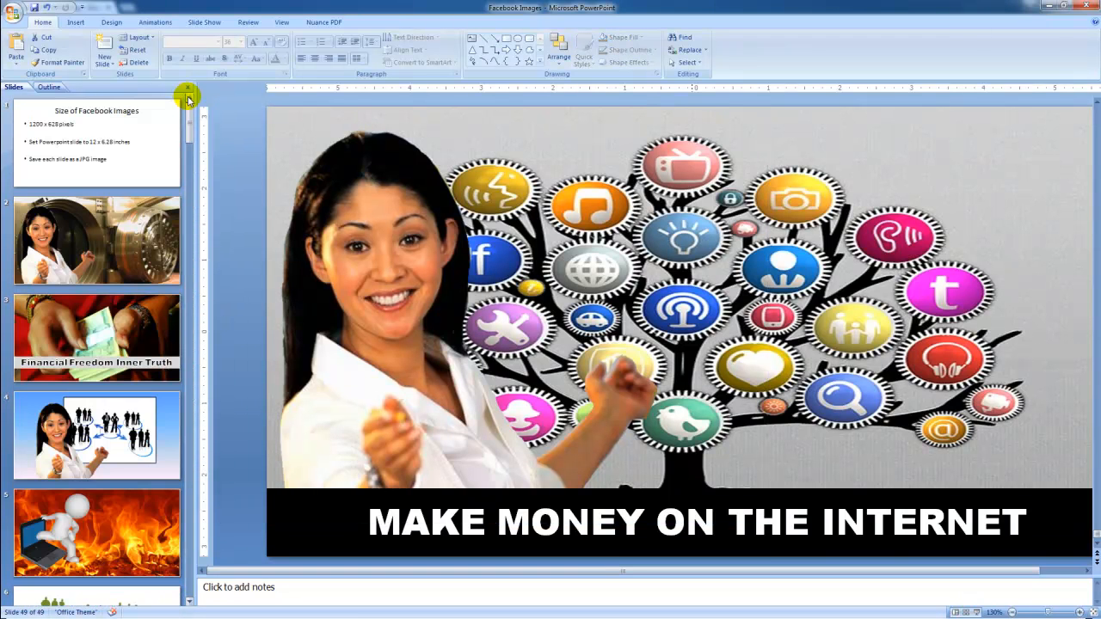
click(104, 251)
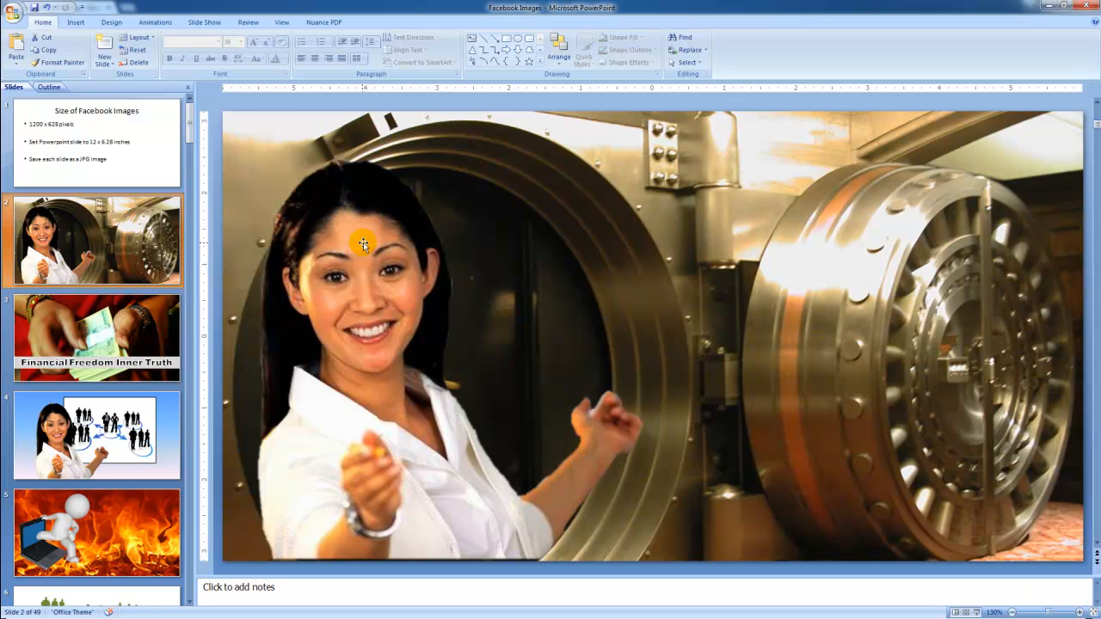
scroll(362, 242, down, 1)
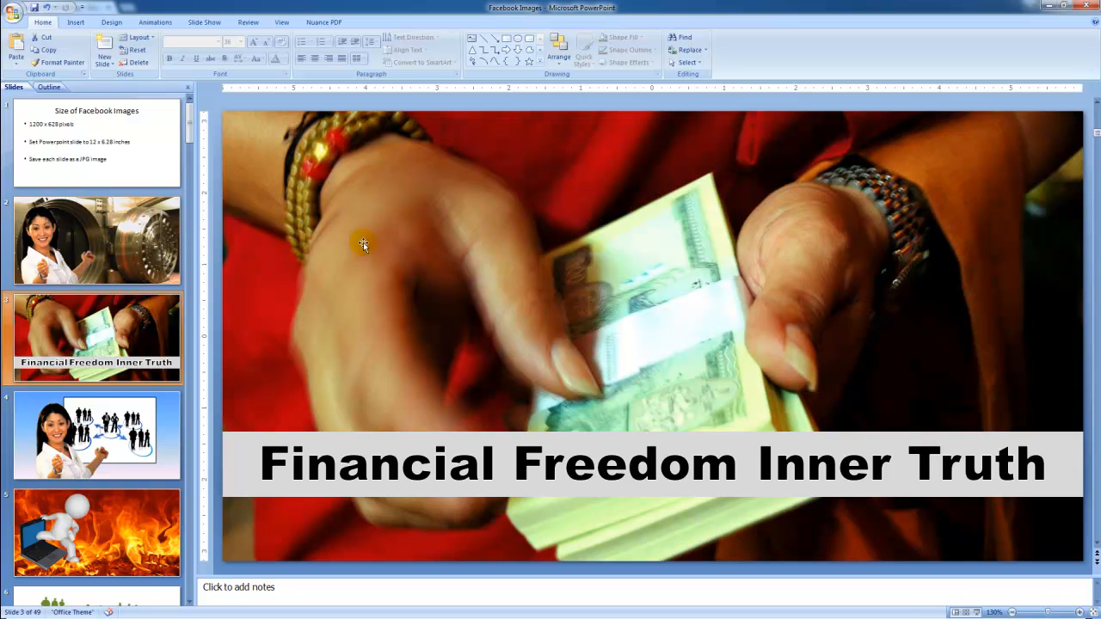
key(Page_Down)
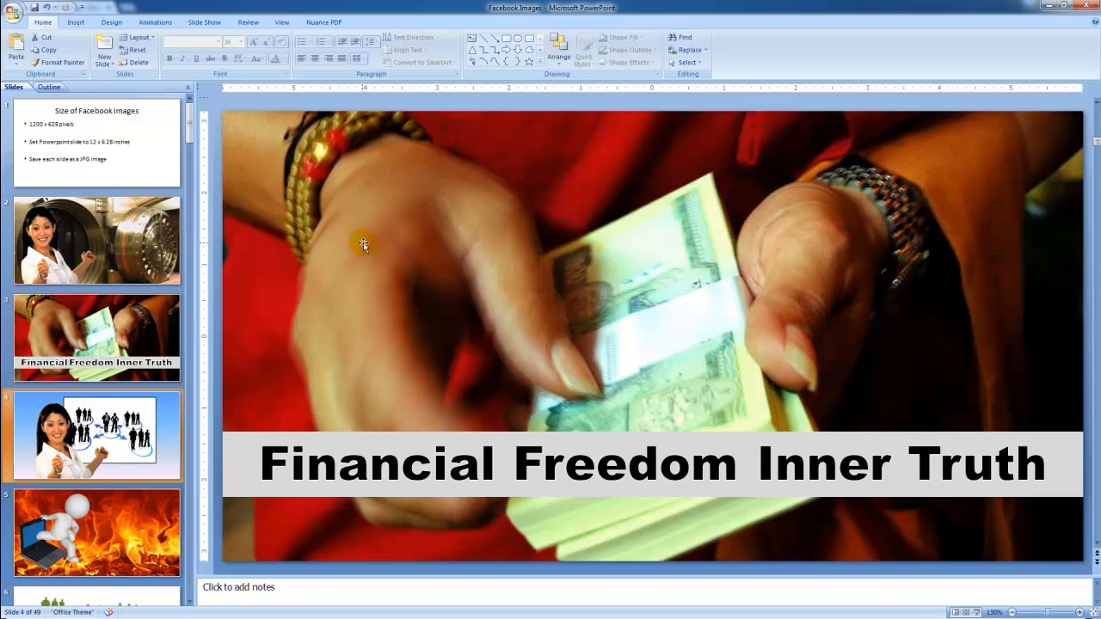